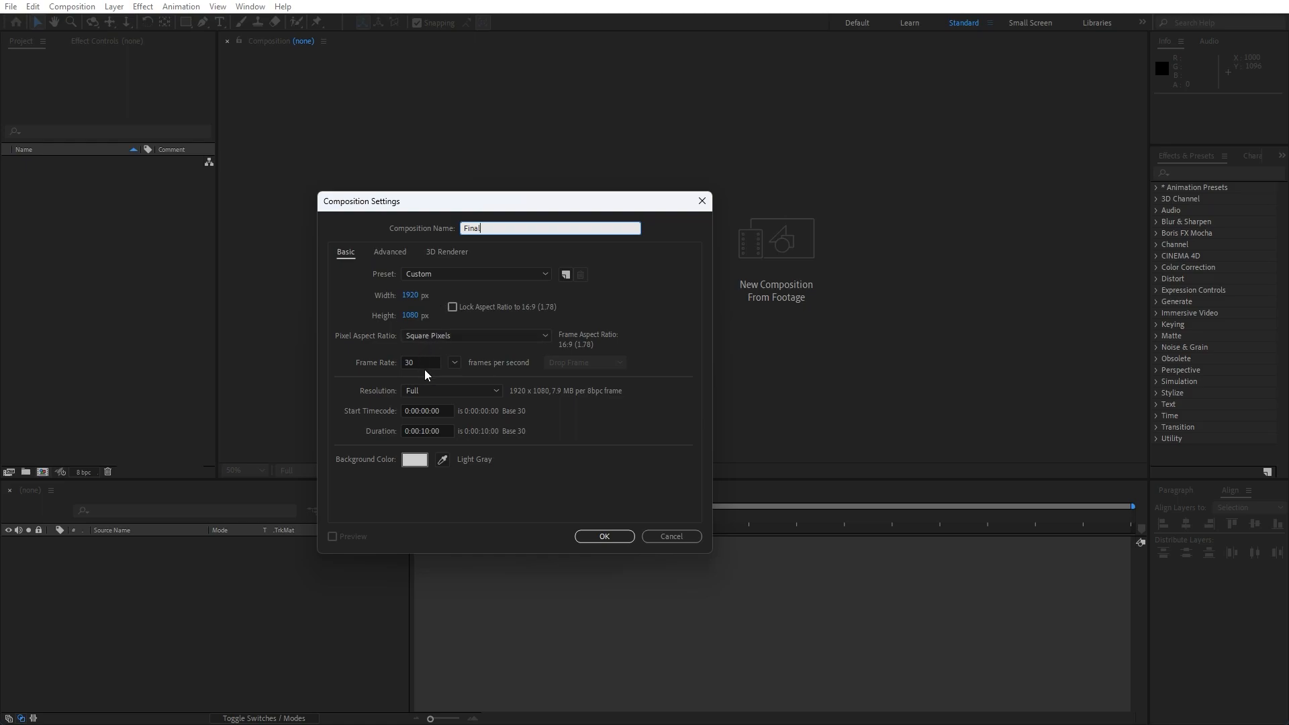
# Step: Create the 1920 x 1080 composition Final at 30 fps and add a composition-sized solid layer named Background
pyautogui.click(611, 537)
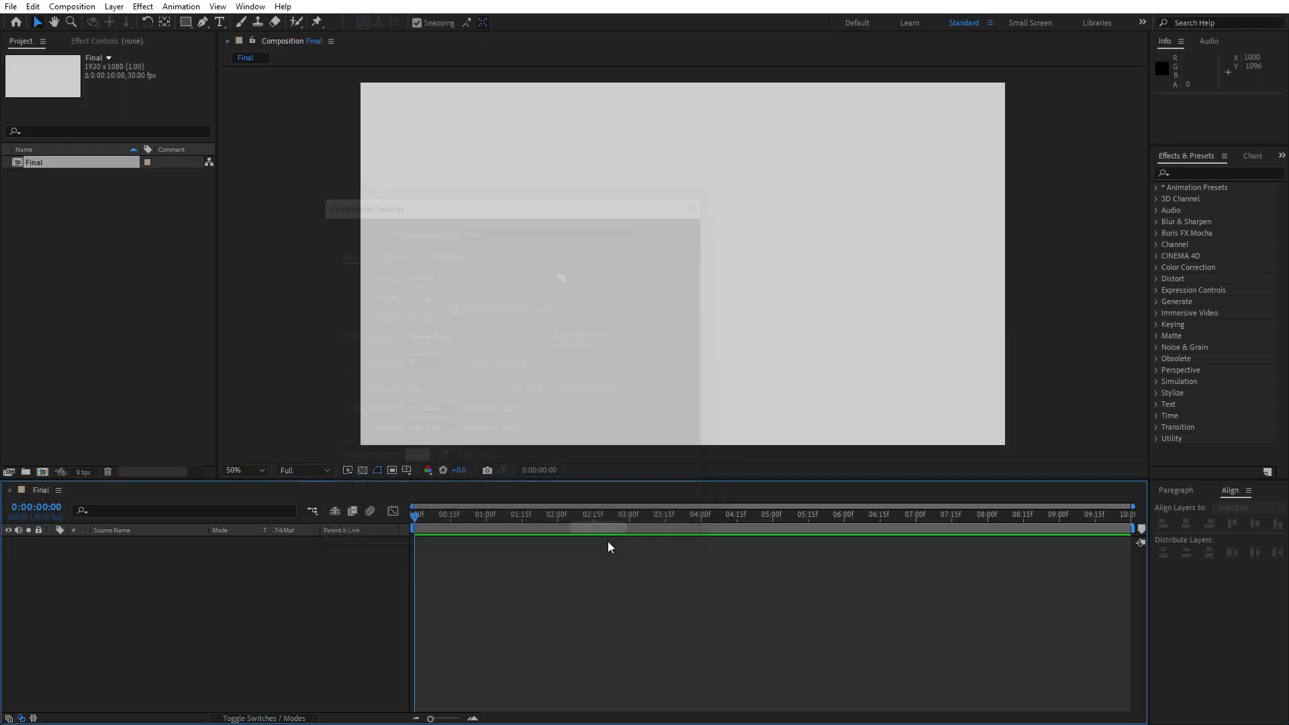
pyautogui.rightClick(211, 616)
pyautogui.moveTo(360, 449)
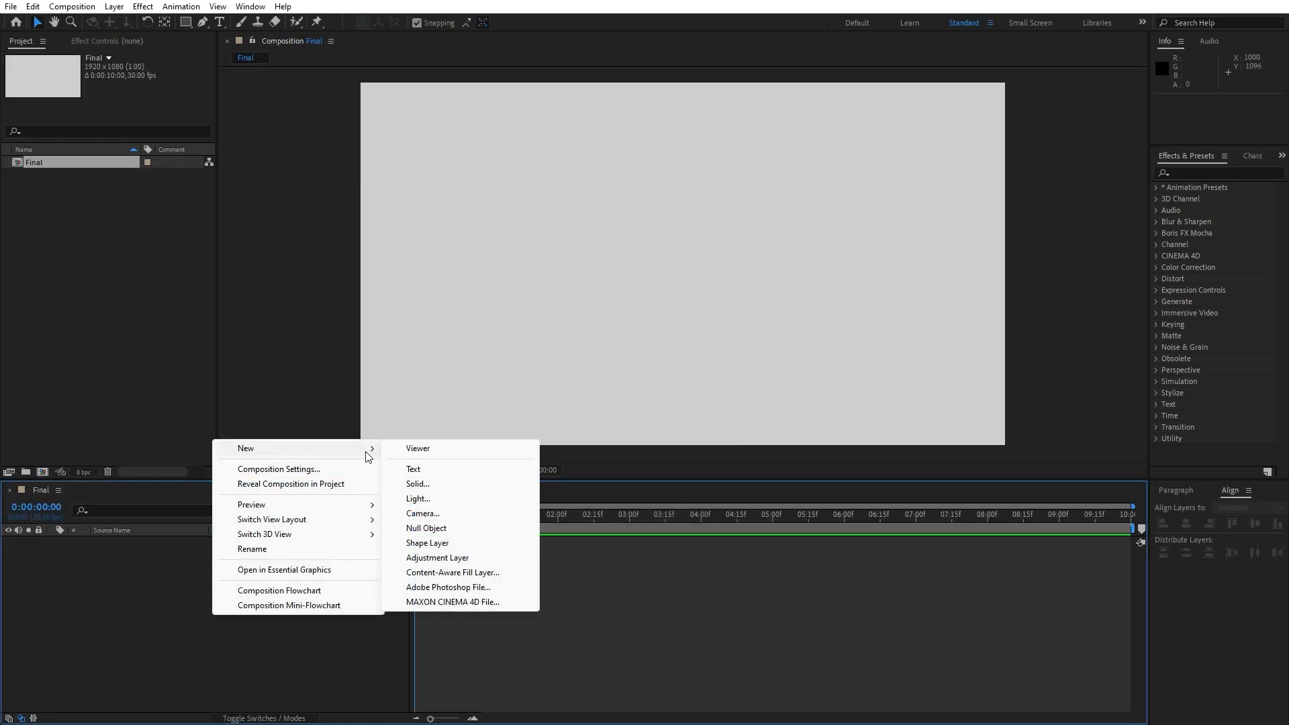
pyautogui.click(446, 484)
pyautogui.write('Background')
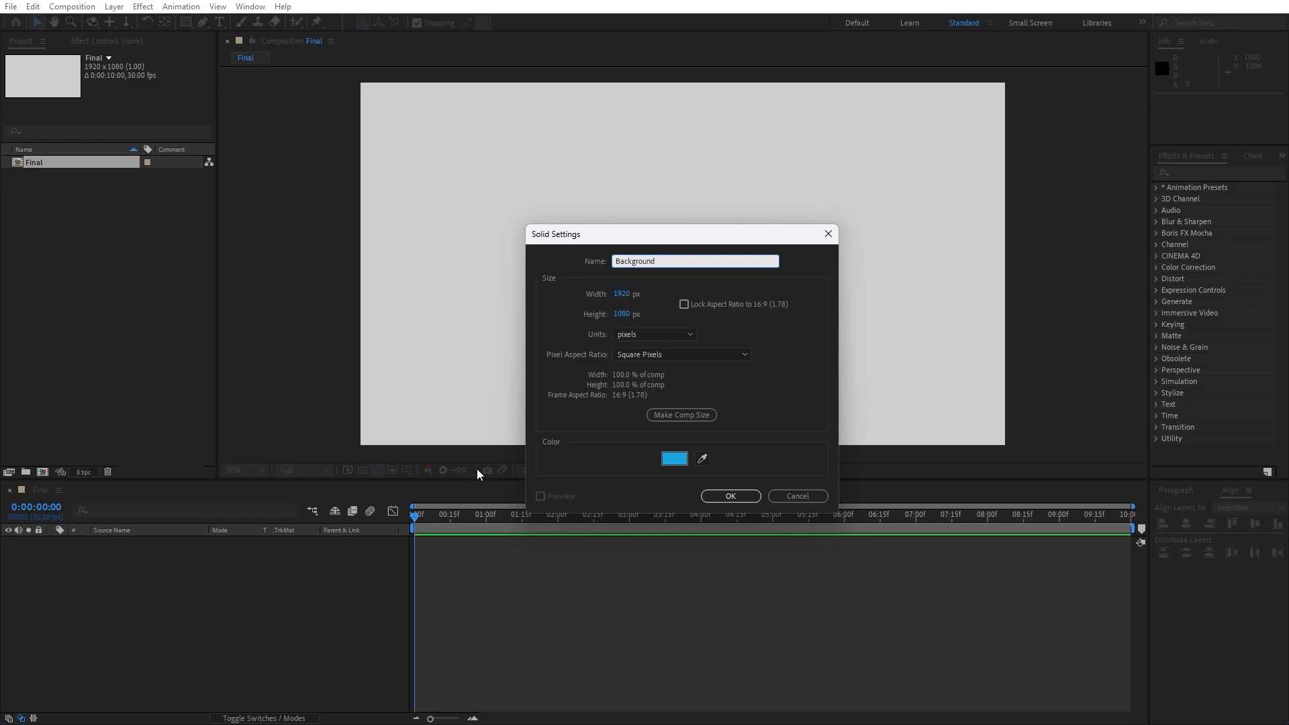
pyautogui.click(739, 496)
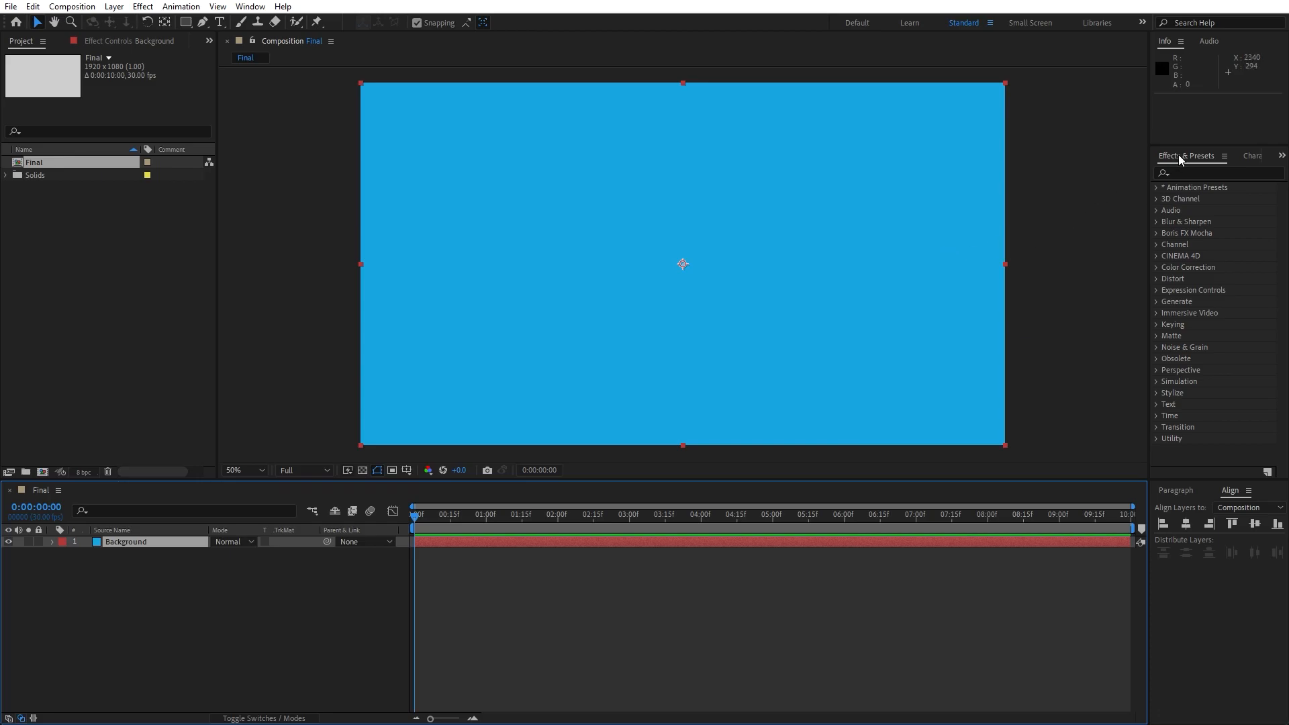
# Step: Find the Gradient Ramp effect by searching for "ramp" and apply it to the Background layer
pyautogui.click(264, 8)
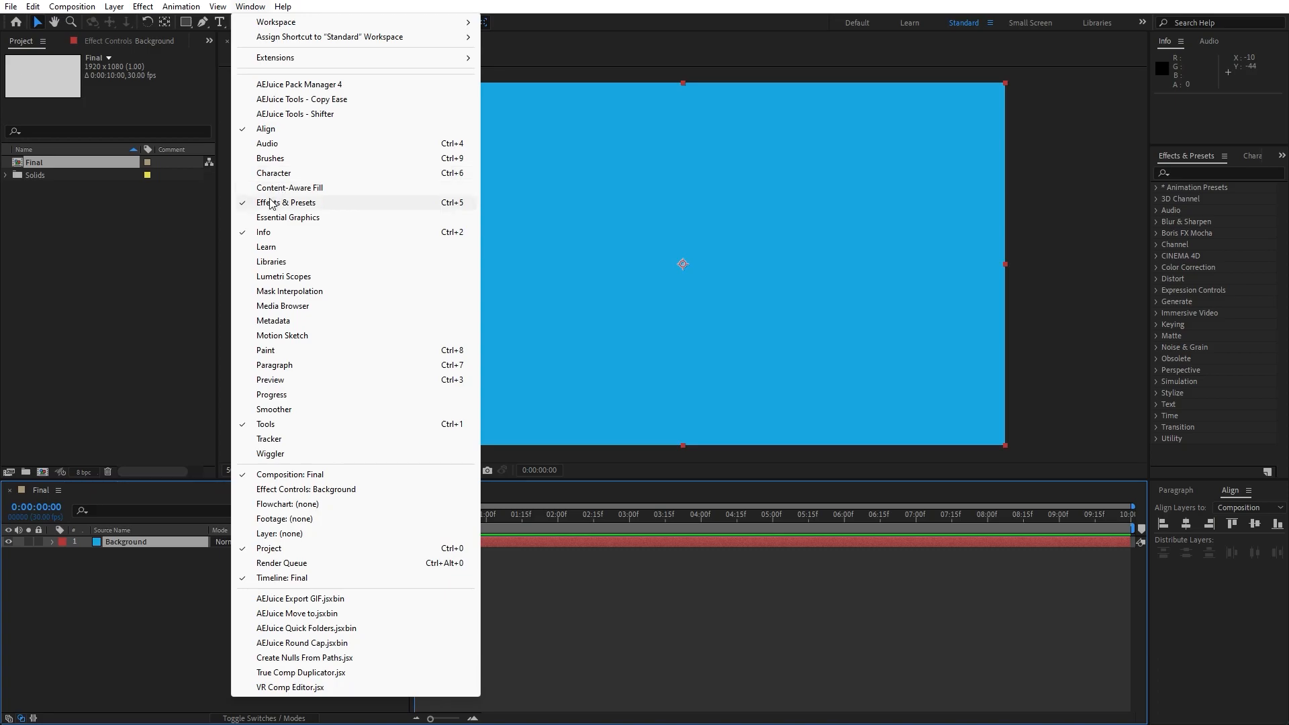
pyautogui.click(1195, 174)
pyautogui.write('ramp')
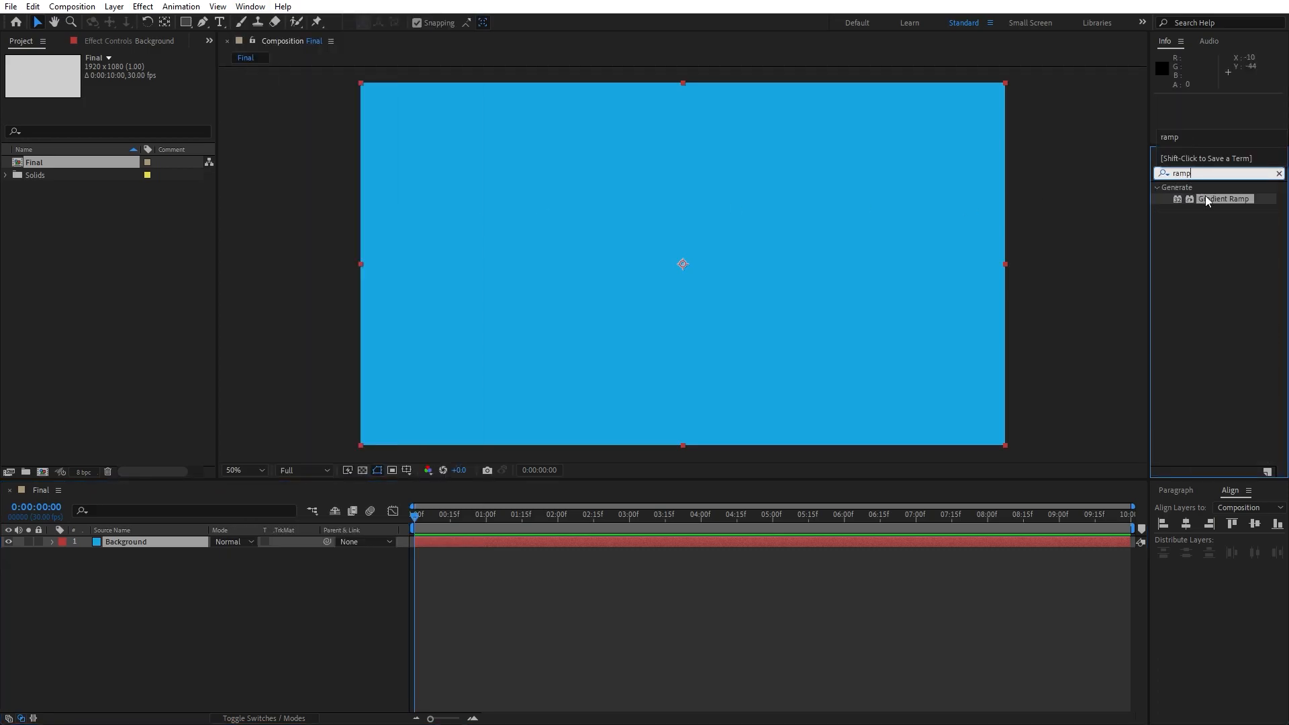
pyautogui.moveTo(1206, 195); pyautogui.dragTo(167, 546)
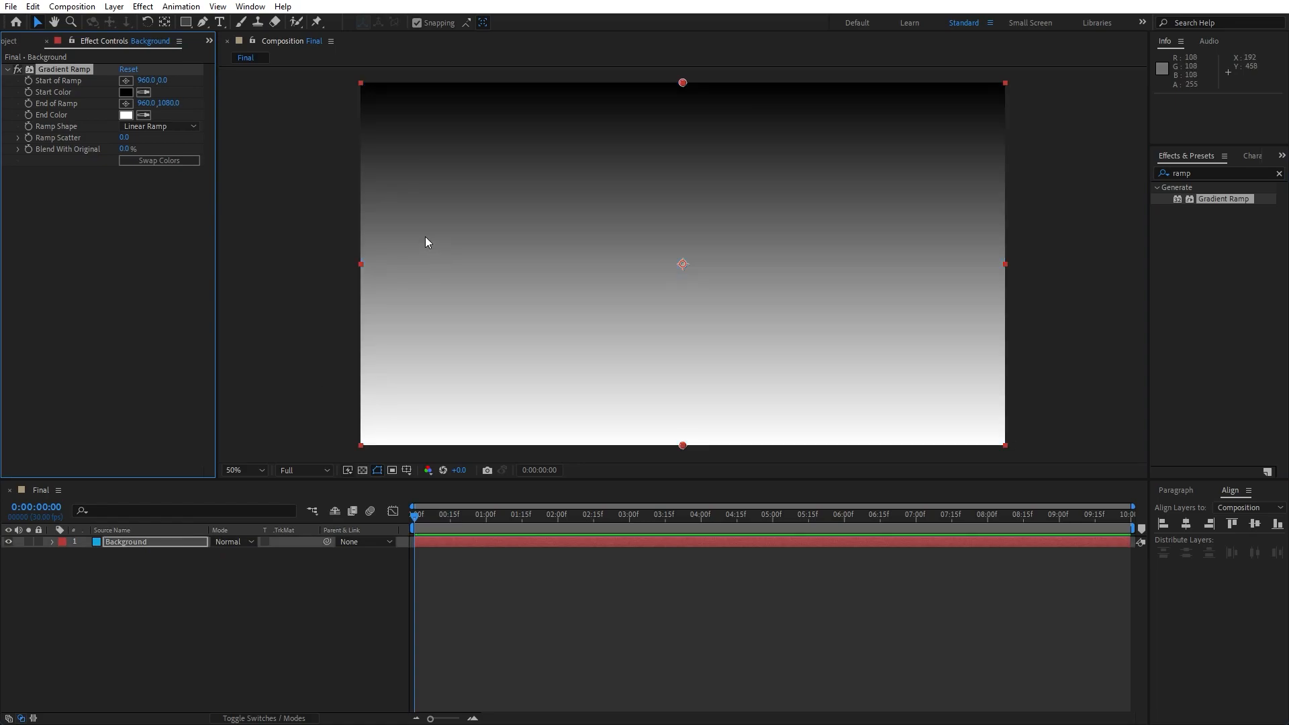
# Step: Place the ramp's start just outside the frame's top-left corner, about -22, 0, and its end at the bottom-right corner, about 1934, 1080
pyautogui.click(125, 80)
pyautogui.click(353, 83)
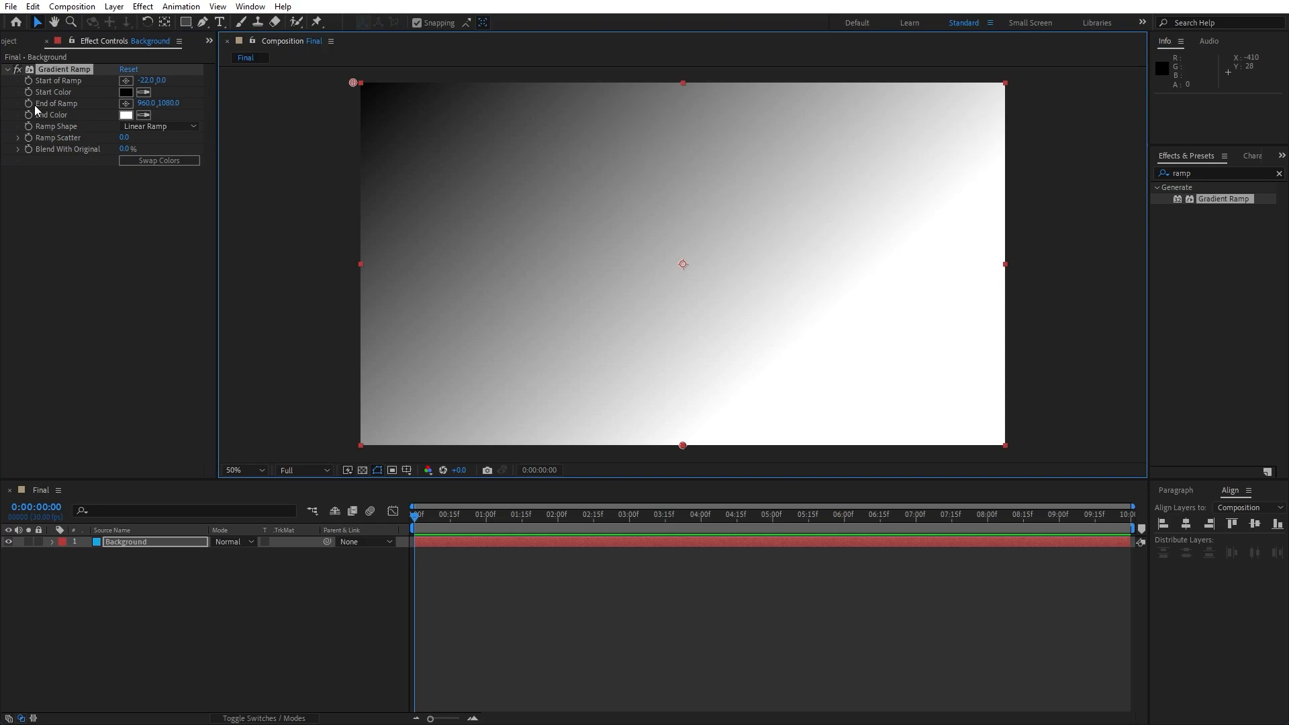
pyautogui.click(126, 103)
pyautogui.click(1008, 445)
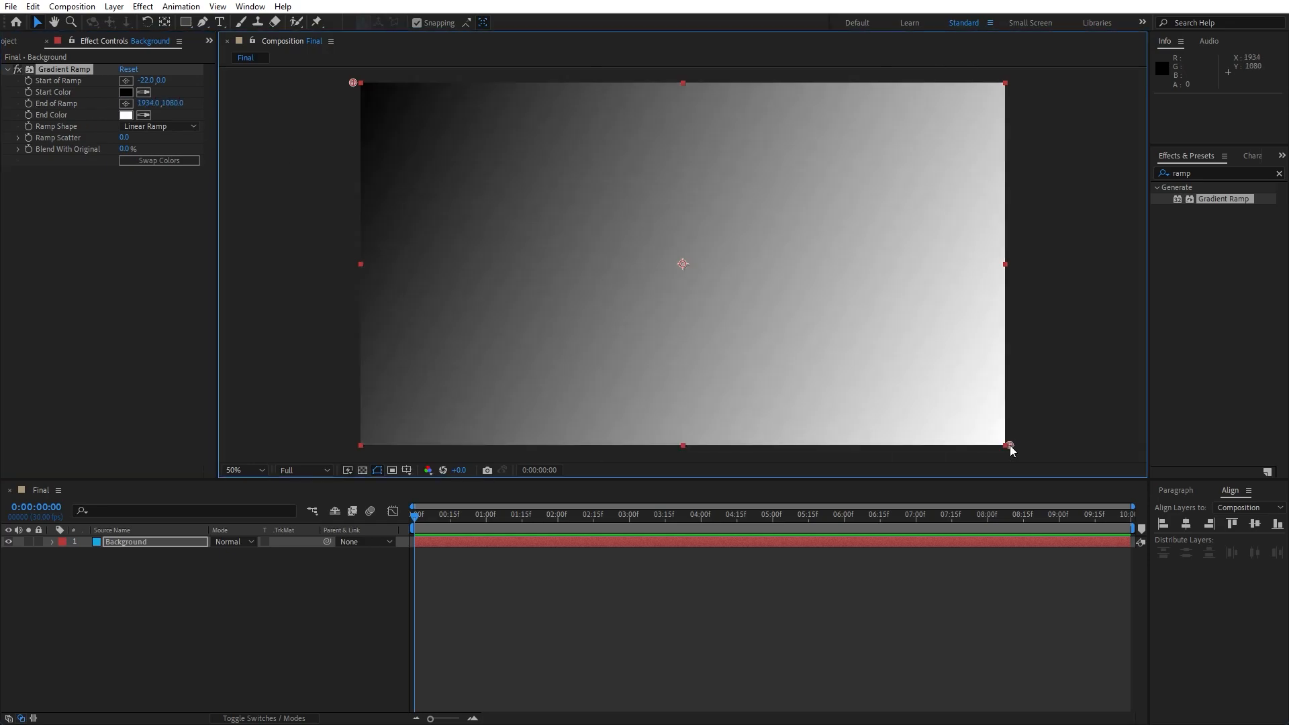
# Step: Set the Gradient Ramp's start color to hex 14008B
pyautogui.click(126, 92)
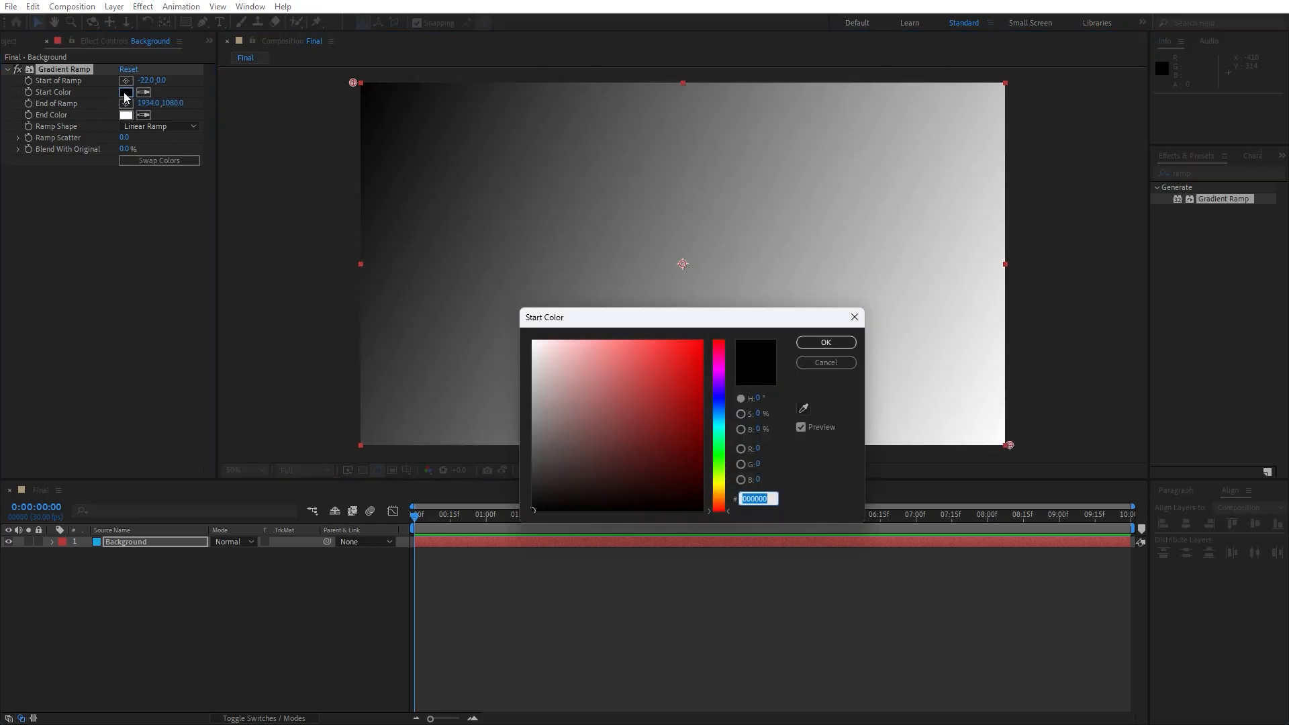
pyautogui.write('14')
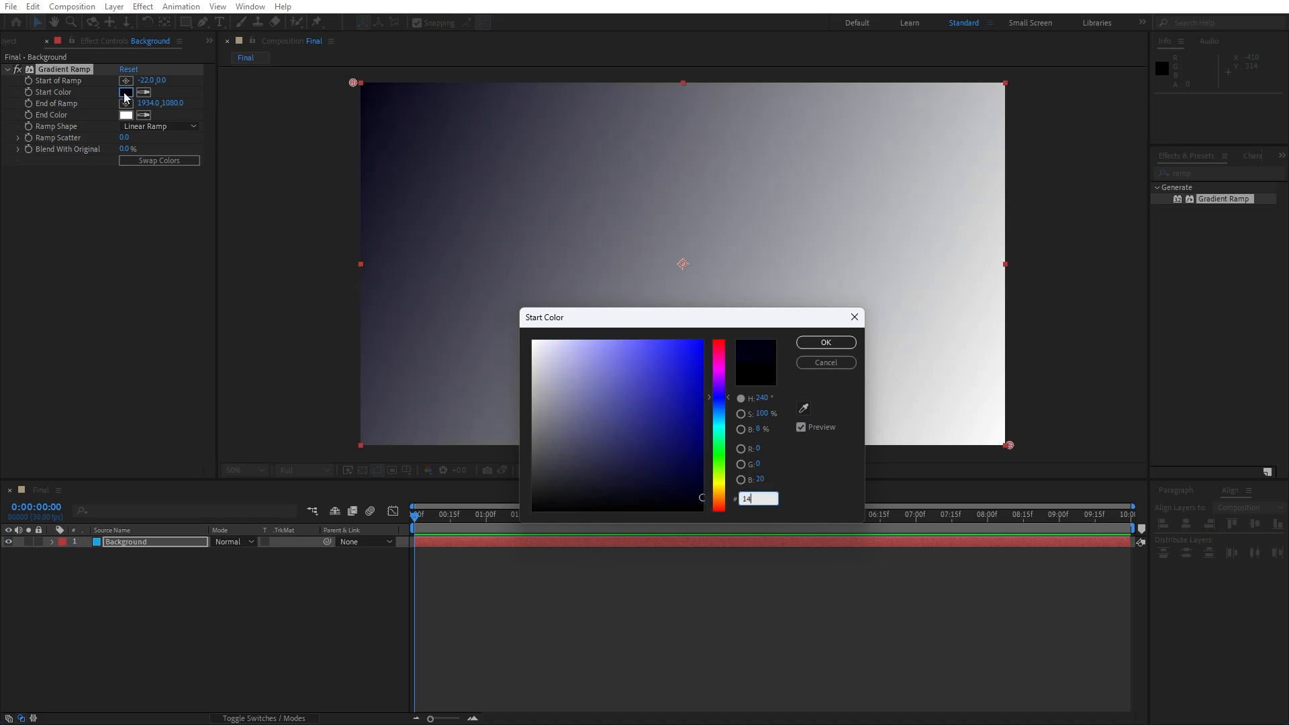
pyautogui.write('008B')
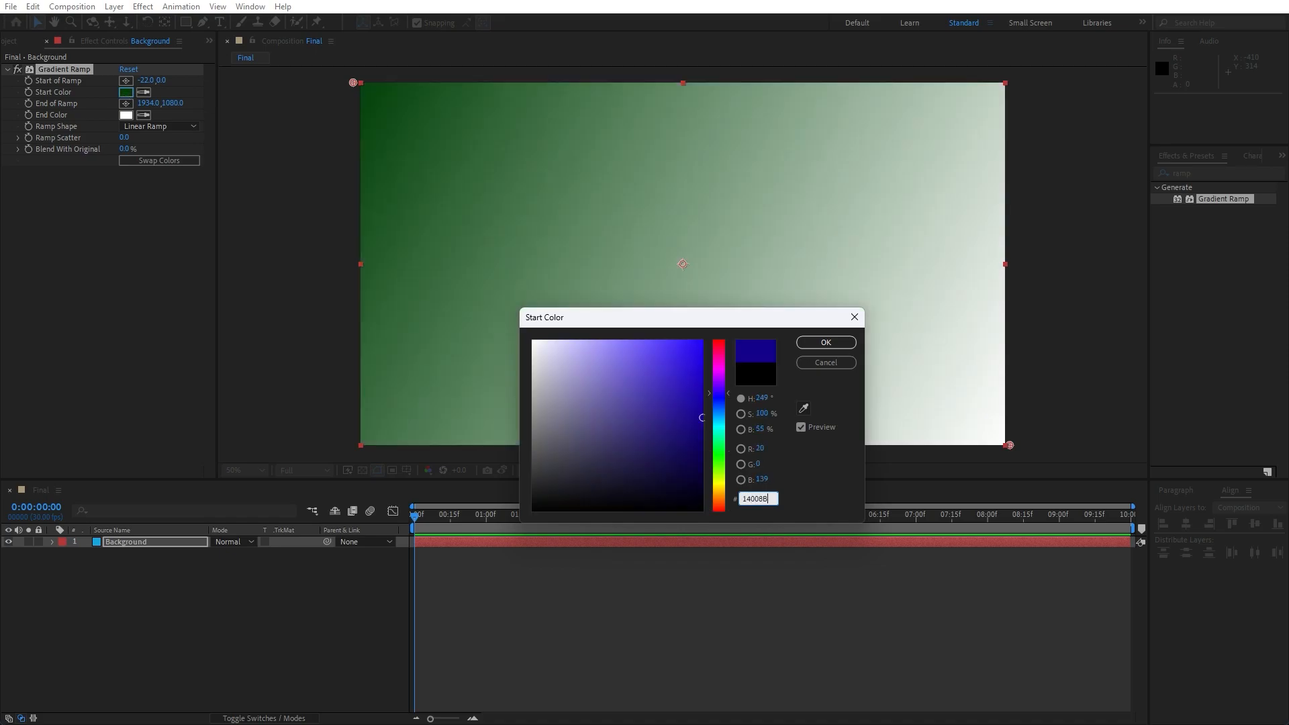
pyautogui.click(839, 345)
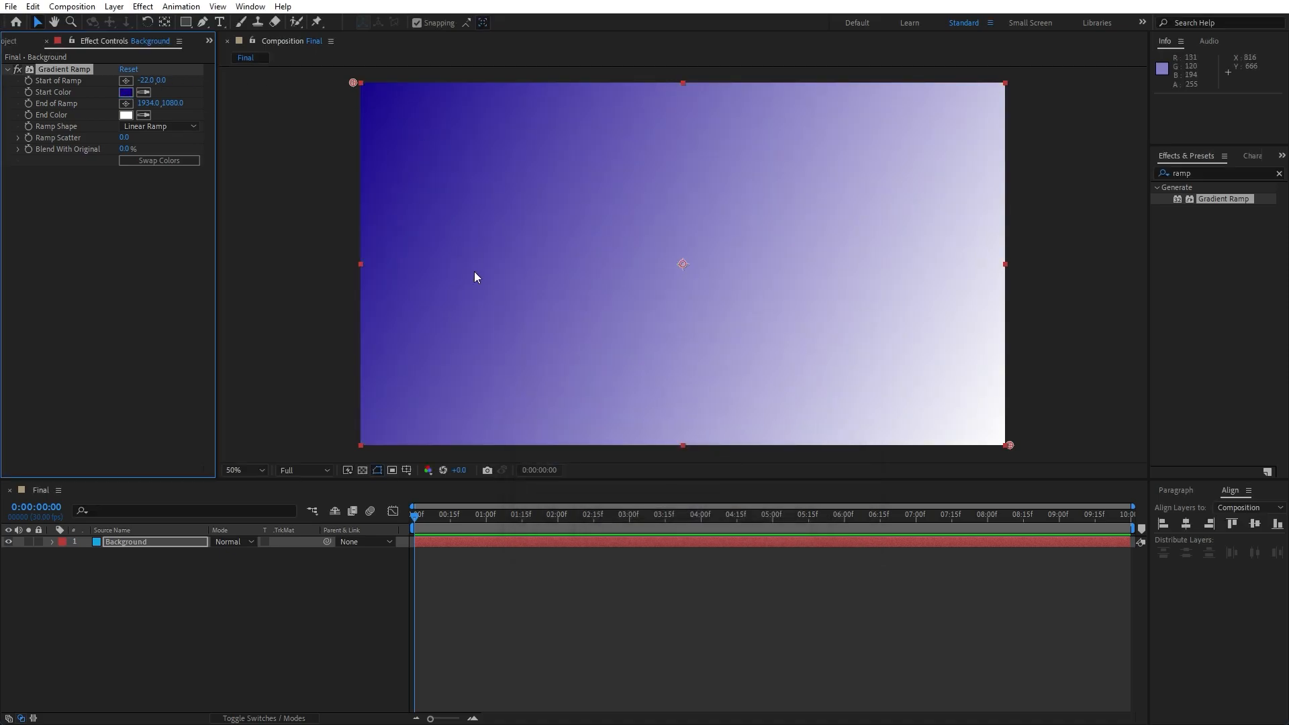
# Step: Set the Gradient Ramp's end color to hex 0036FF
pyautogui.click(125, 115)
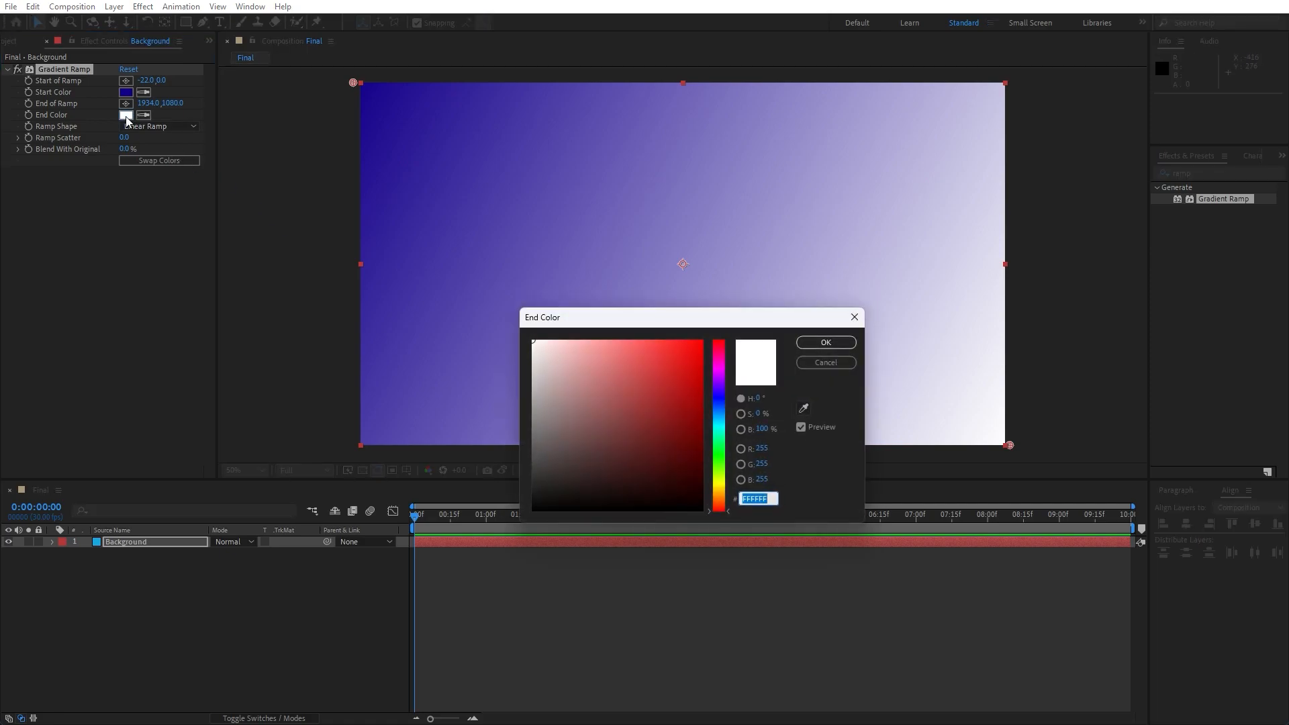
pyautogui.write('00')
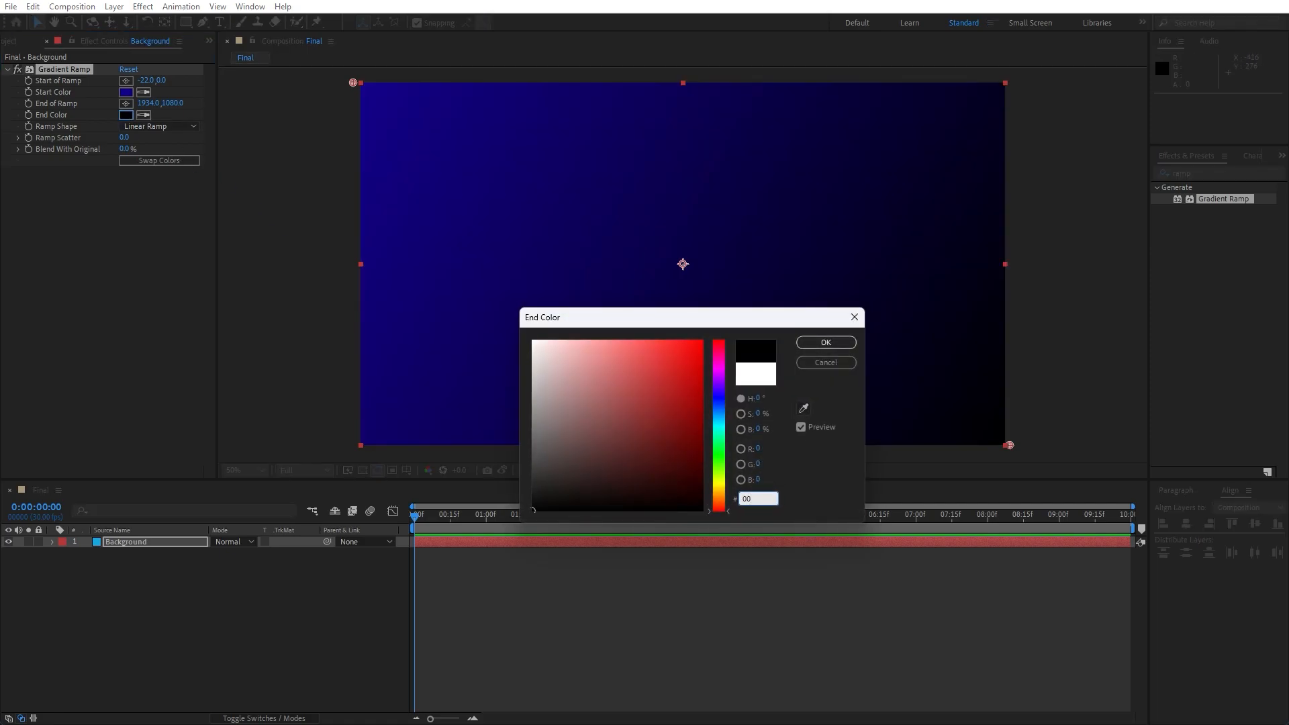
pyautogui.write('36FF')
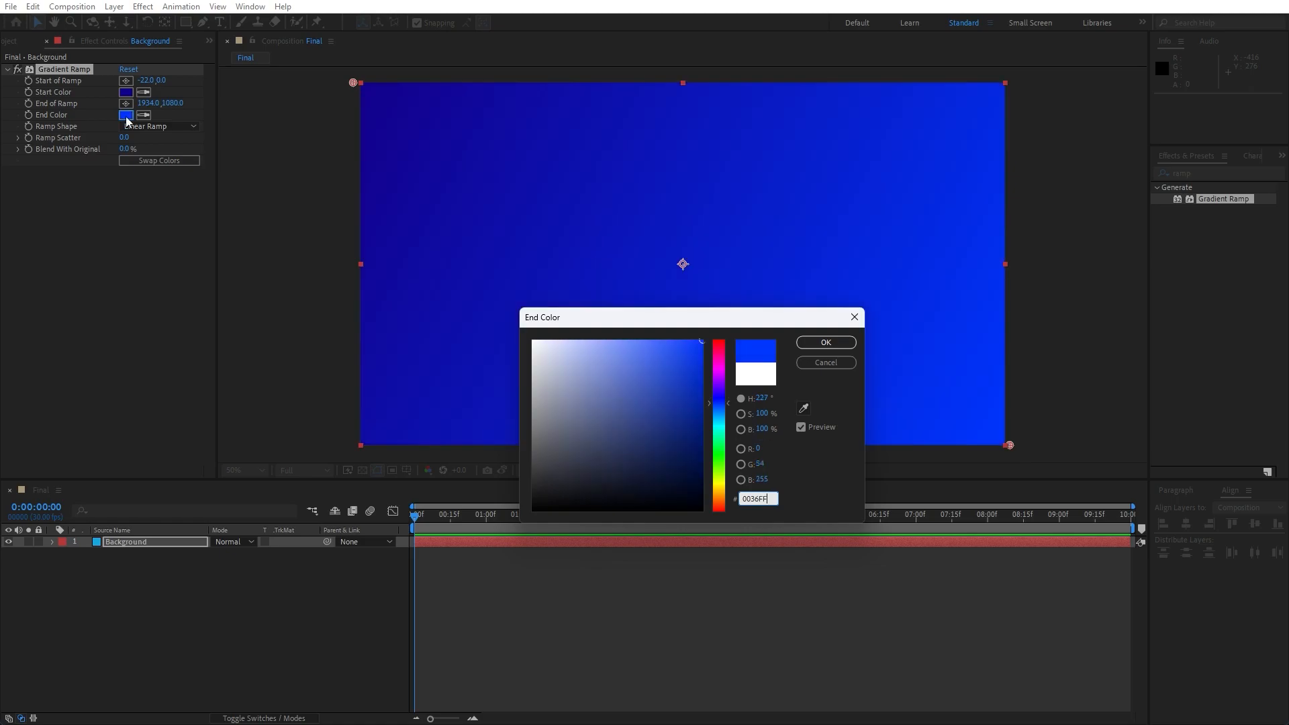
pyautogui.click(825, 345)
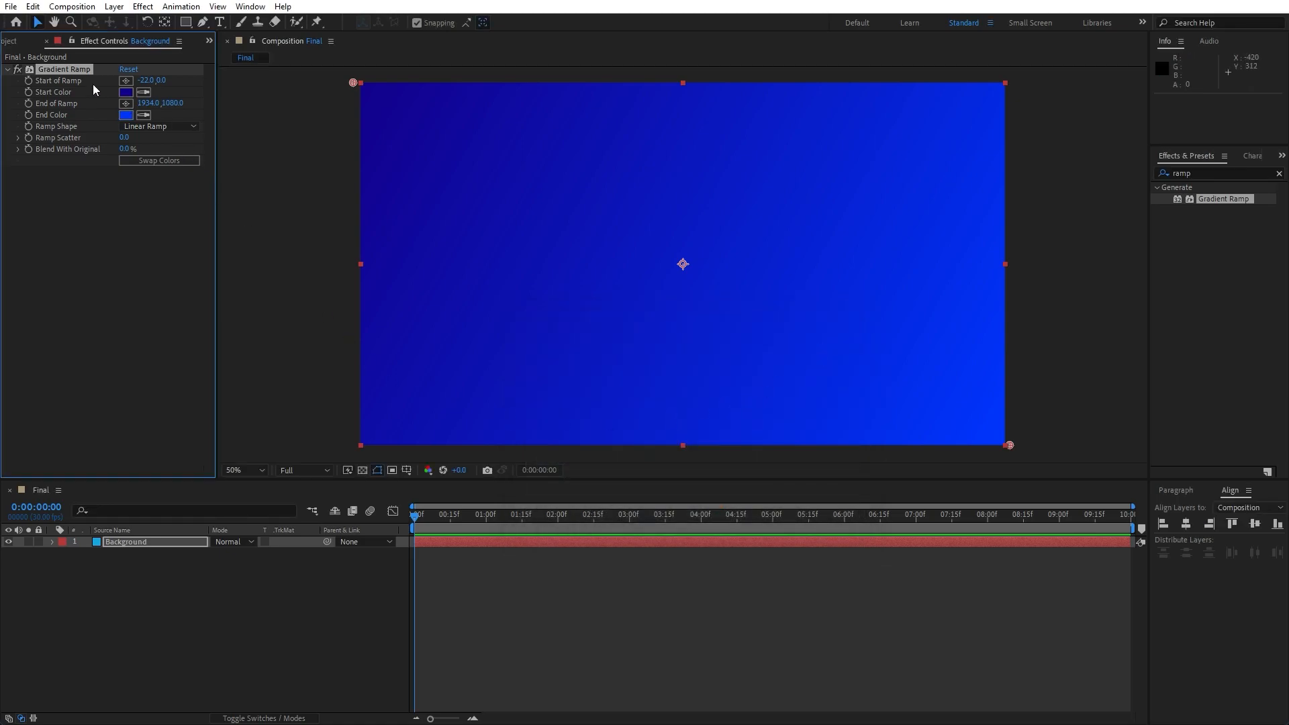
# Step: Create a new composition named Text 01 with a width of 950 px and a height of 180 px
pyautogui.click(47, 42)
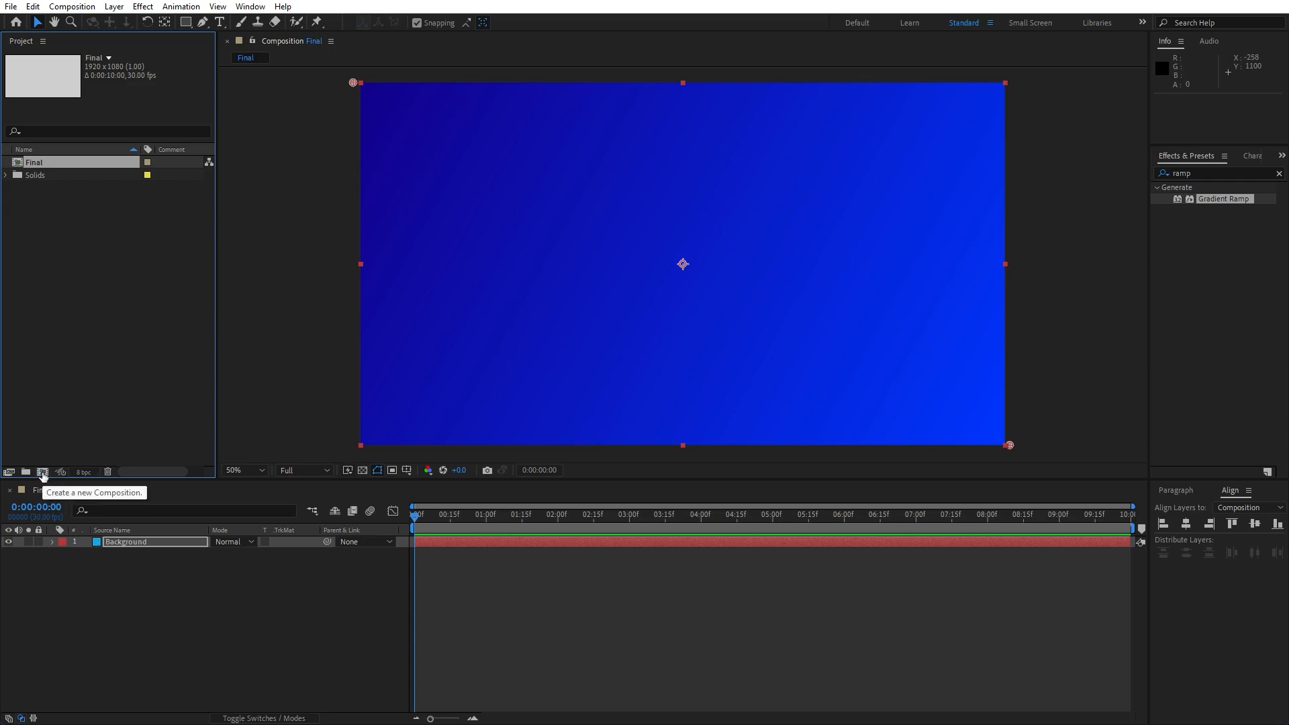
pyautogui.click(42, 473)
pyautogui.write('Text 01')
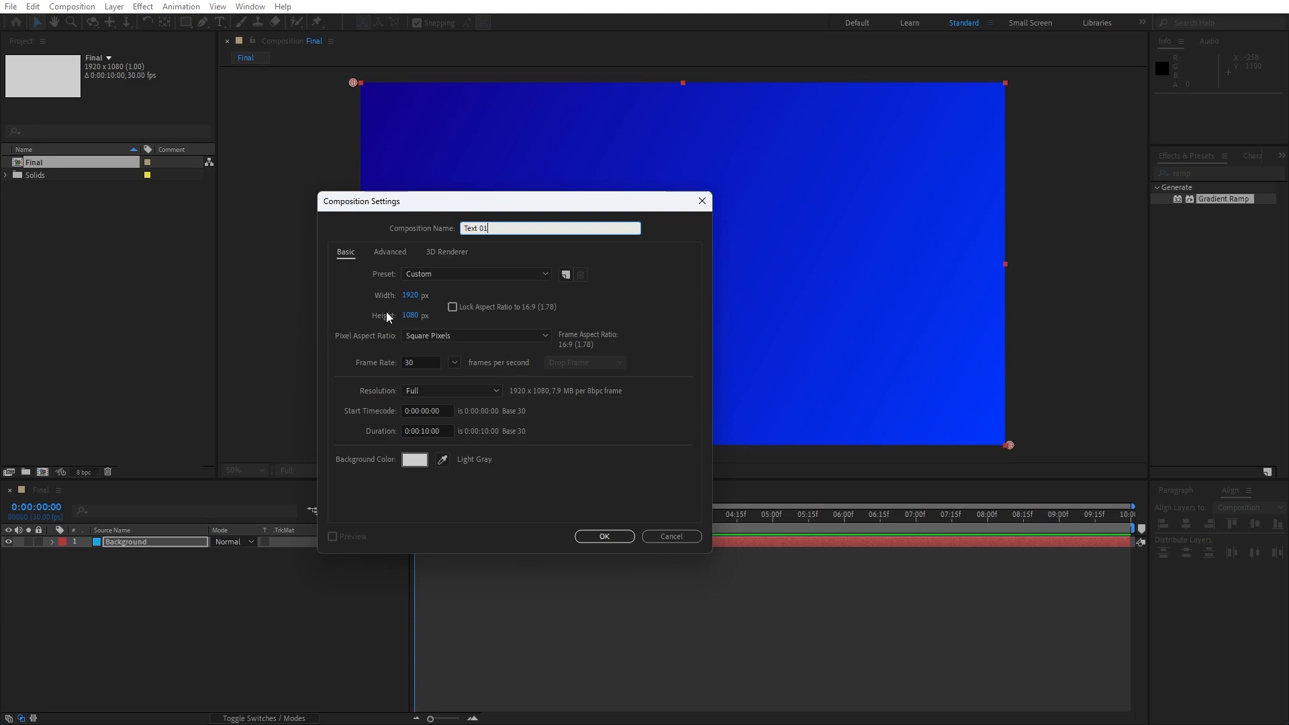
pyautogui.click(409, 295)
pyautogui.write('950')
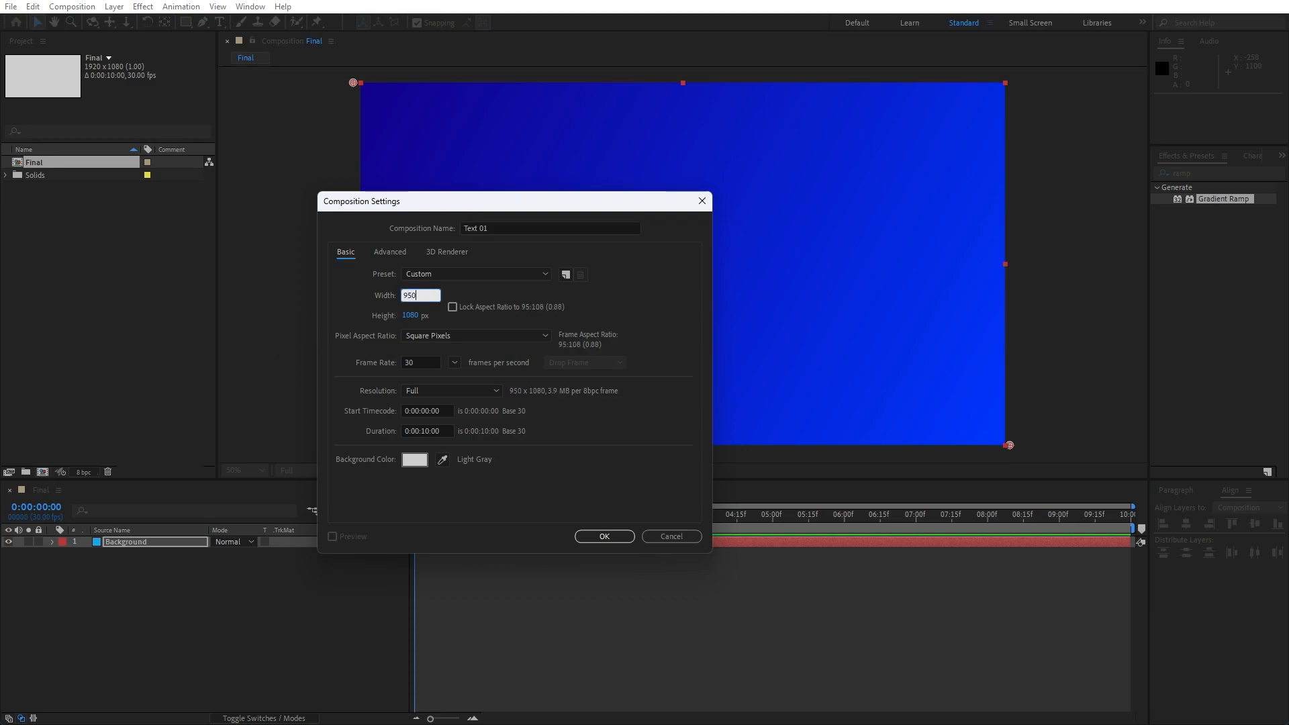
pyautogui.press('Tab')
pyautogui.write('180')
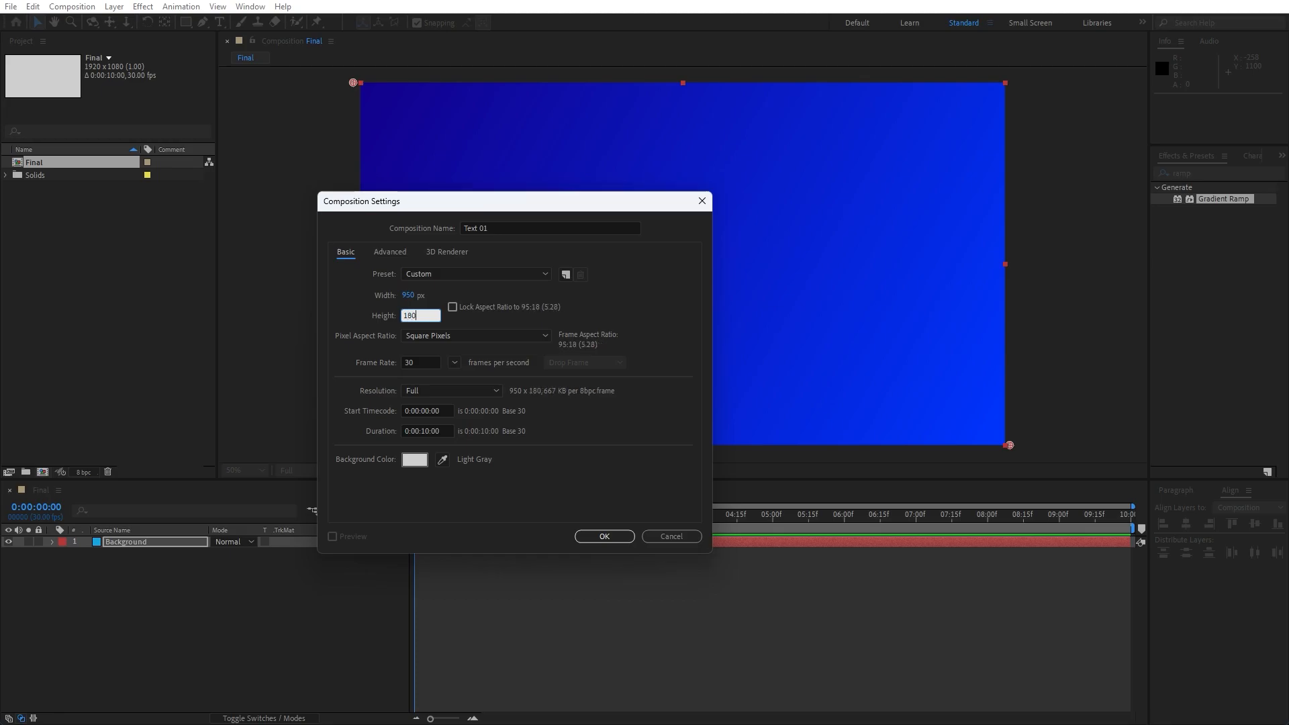
pyautogui.press('Return')
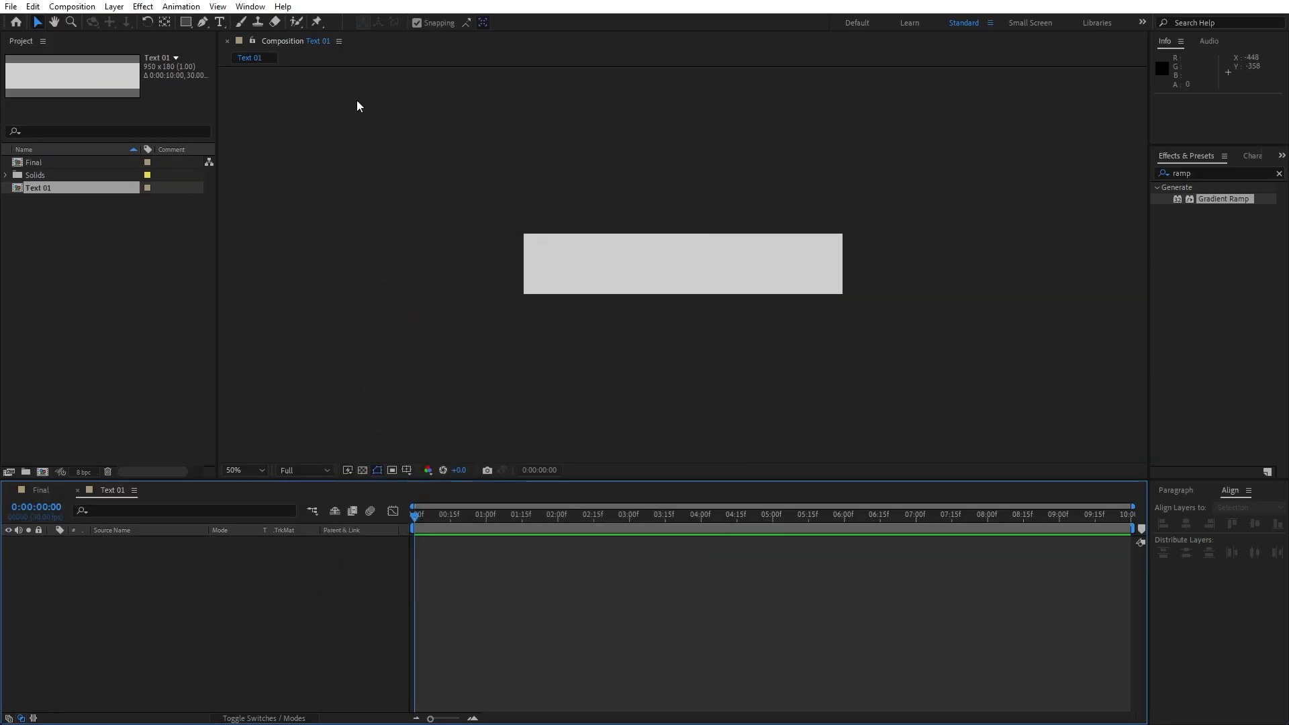
# Step: Add a text layer reading TYPOGRAPHY to the Text 01 composition
pyautogui.click(218, 22)
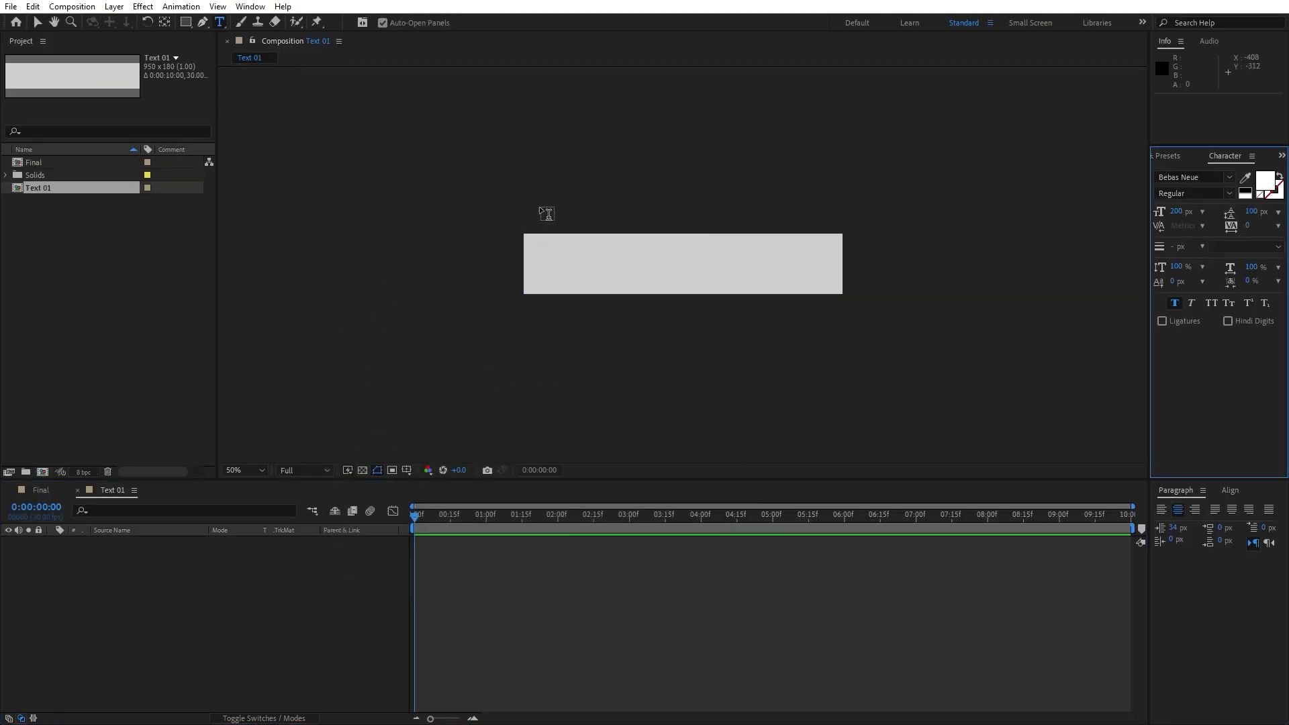
pyautogui.click(629, 274)
pyautogui.write('TY')
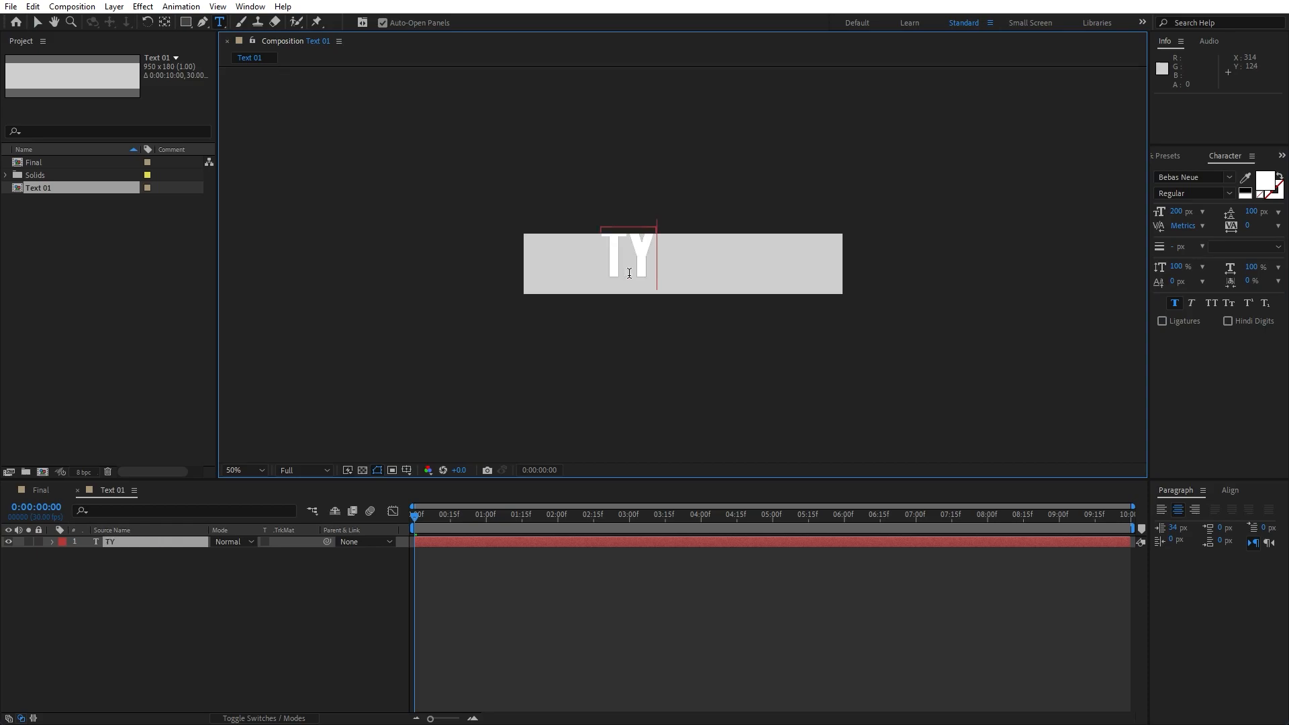
pyautogui.write('POGRAPHY')
pyautogui.click(138, 545)
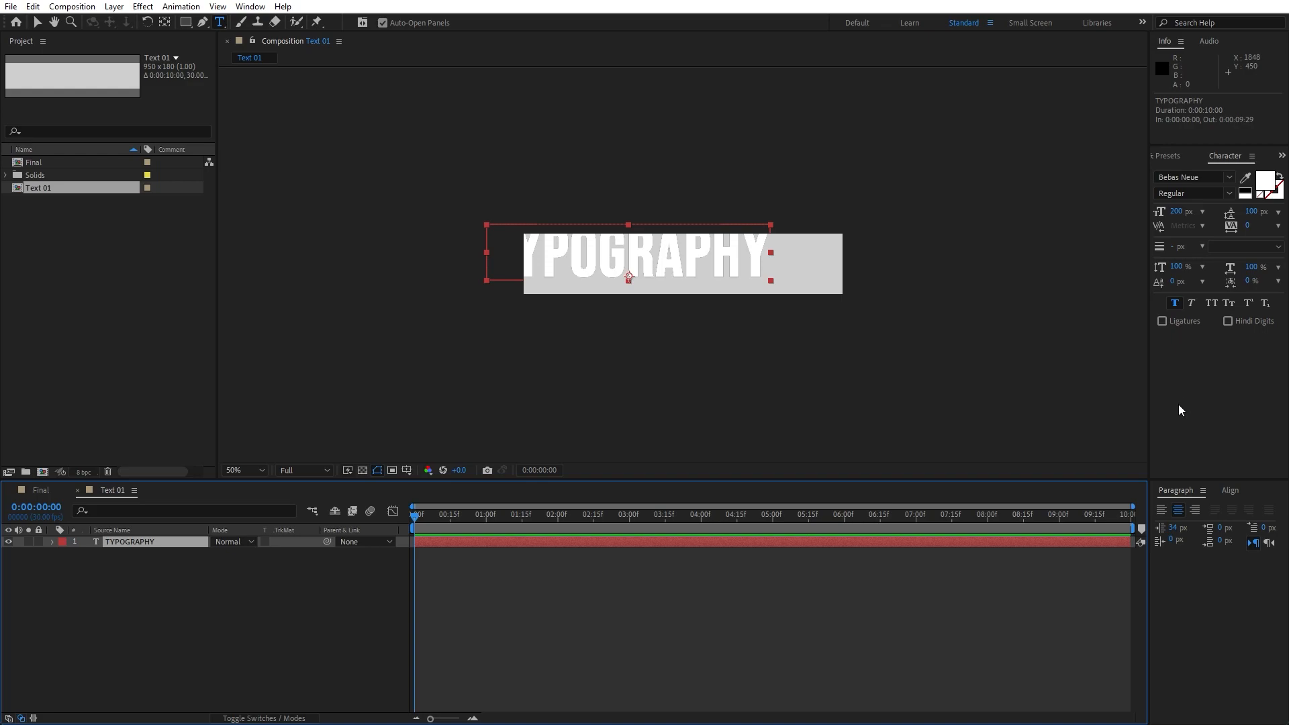
# Step: Align the TYPOGRAPHY layer to the horizontal and vertical center of the composition
pyautogui.click(1229, 490)
pyautogui.click(1187, 524)
pyautogui.click(1255, 524)
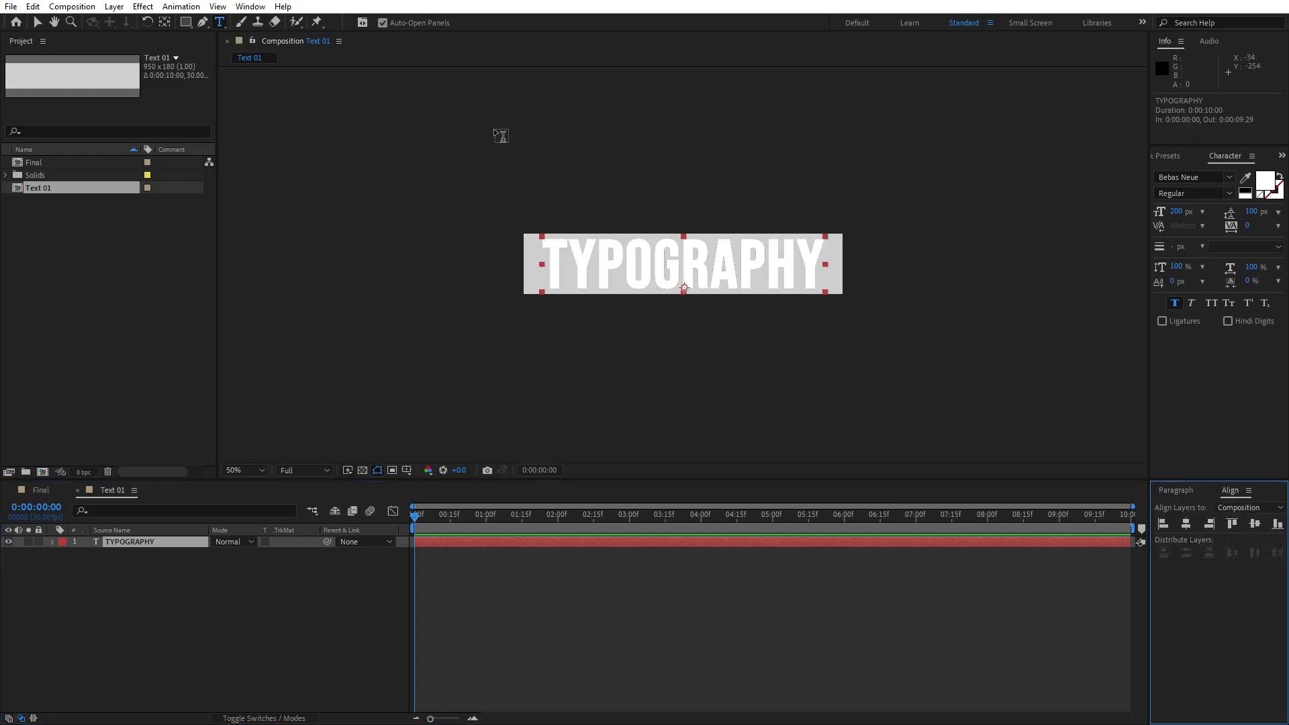
pyautogui.click(260, 8)
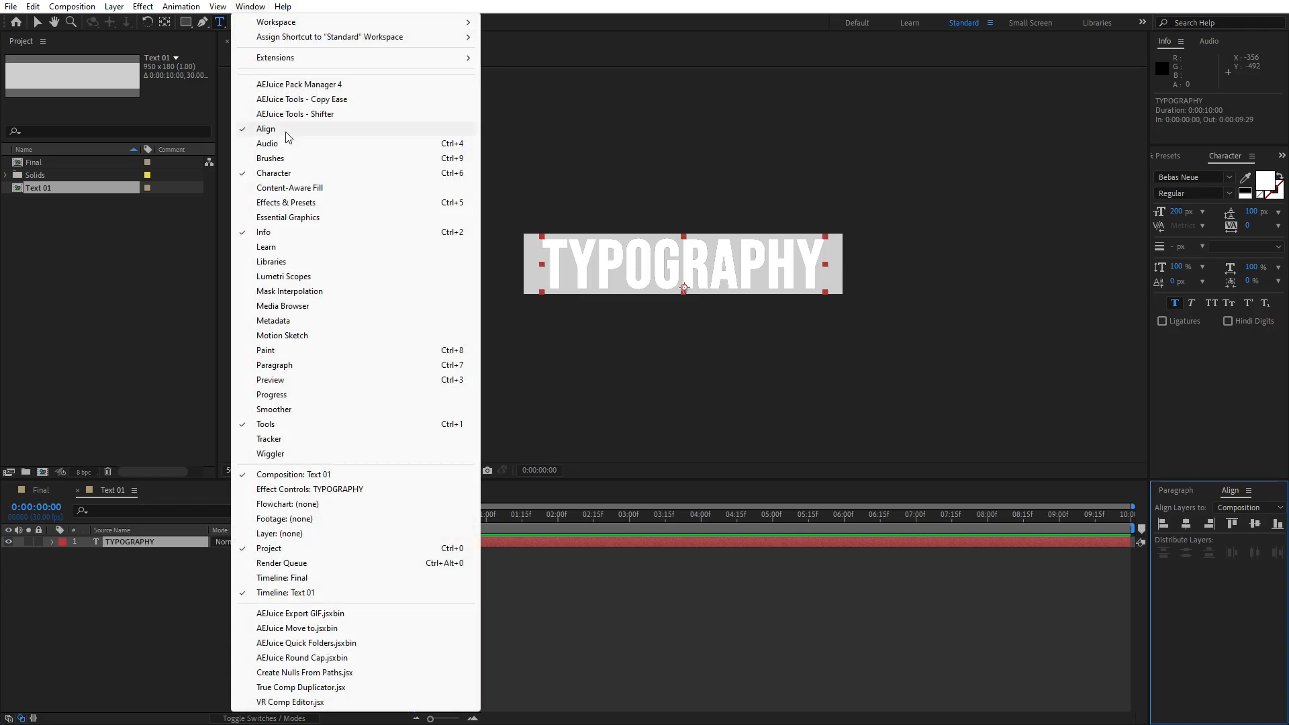
pyautogui.click(250, 582)
# Step: Set the font size of the TYPOGRAPHY text to 210 px
pyautogui.press('/')
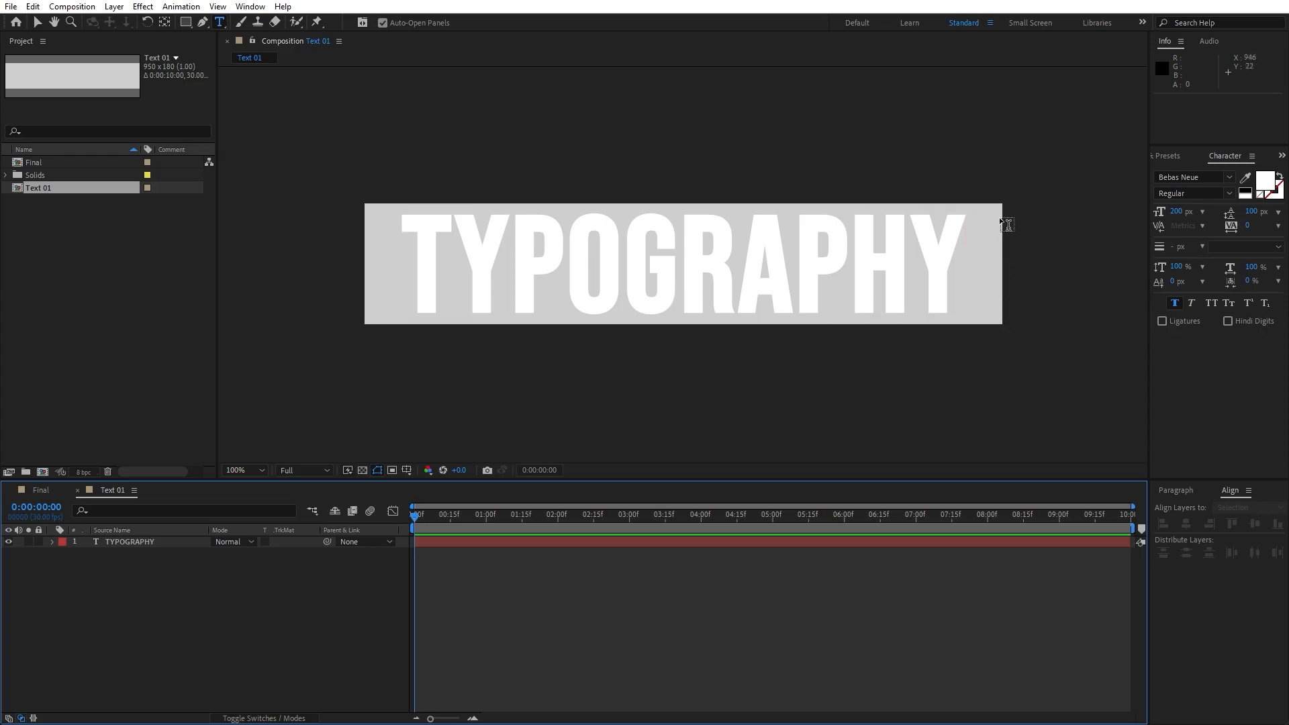
pyautogui.click(143, 541)
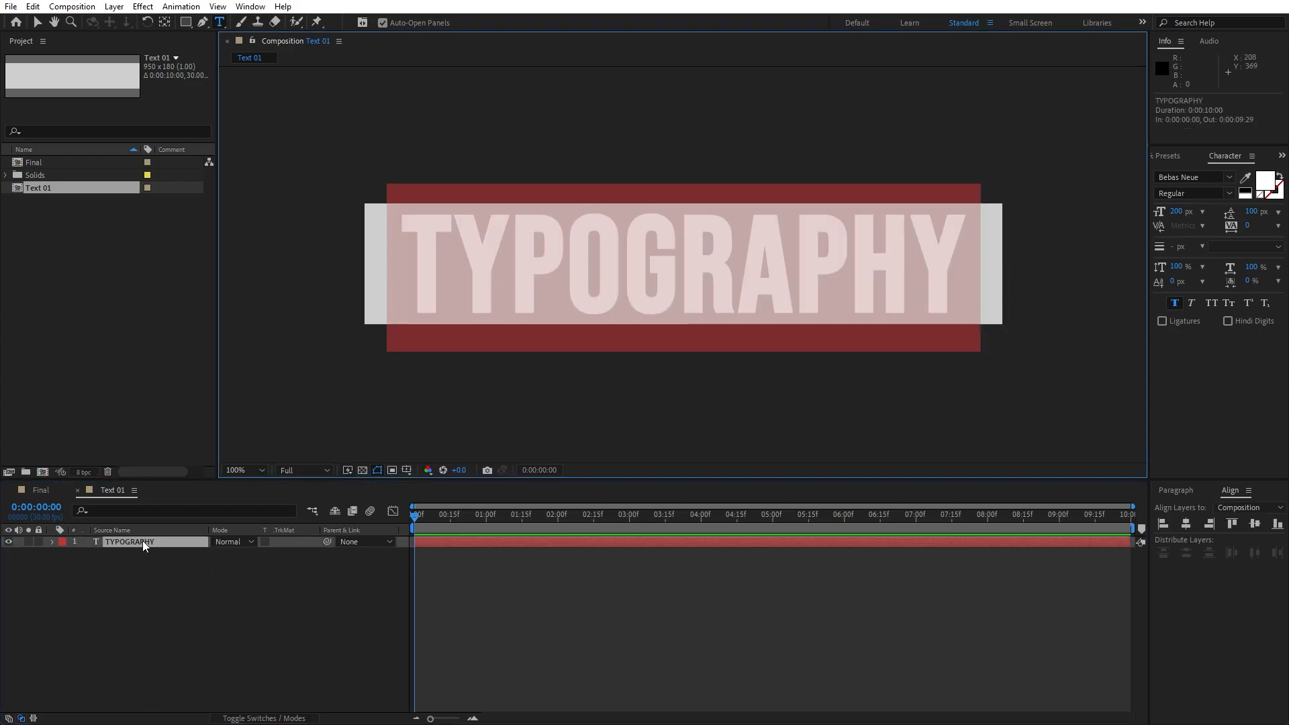
pyautogui.click(1180, 211)
pyautogui.write('210')
pyautogui.press('Return')
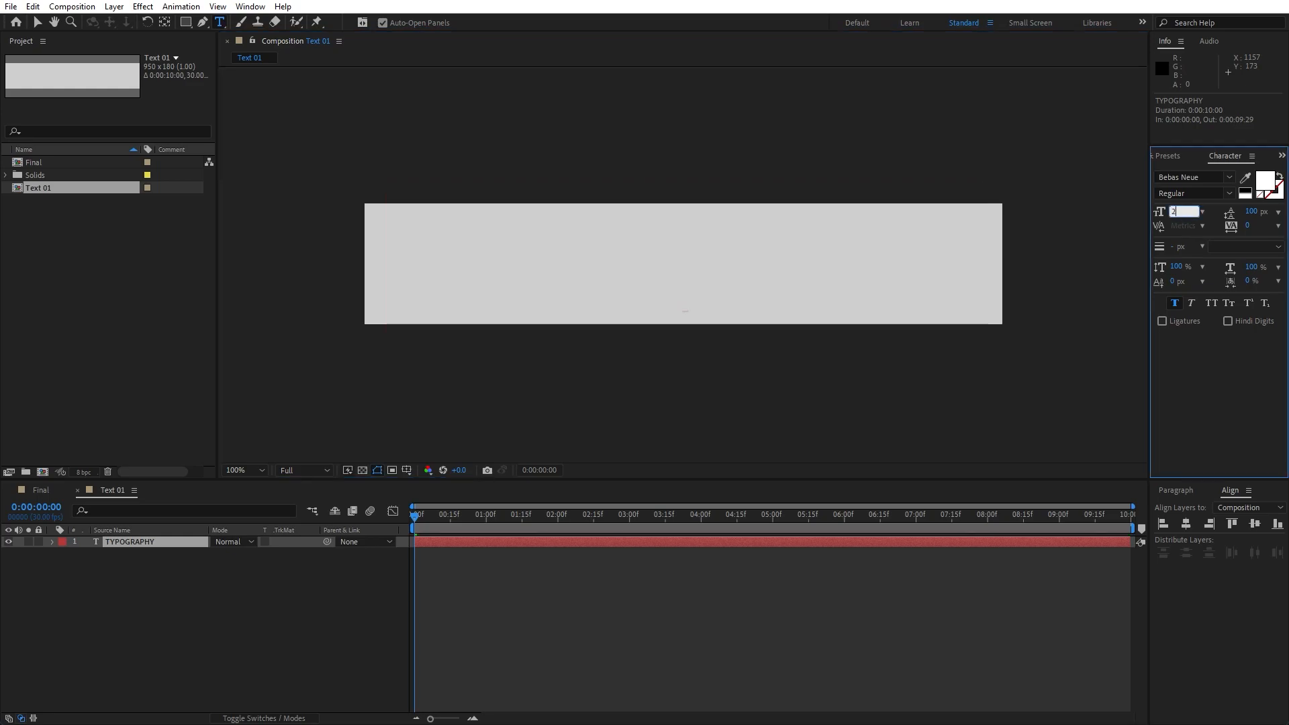
# Step: Center the resized TYPOGRAPHY text again, both horizontally and vertically, in the composition
pyautogui.click(216, 639)
pyautogui.click(149, 542)
pyautogui.click(1185, 525)
pyautogui.click(1254, 524)
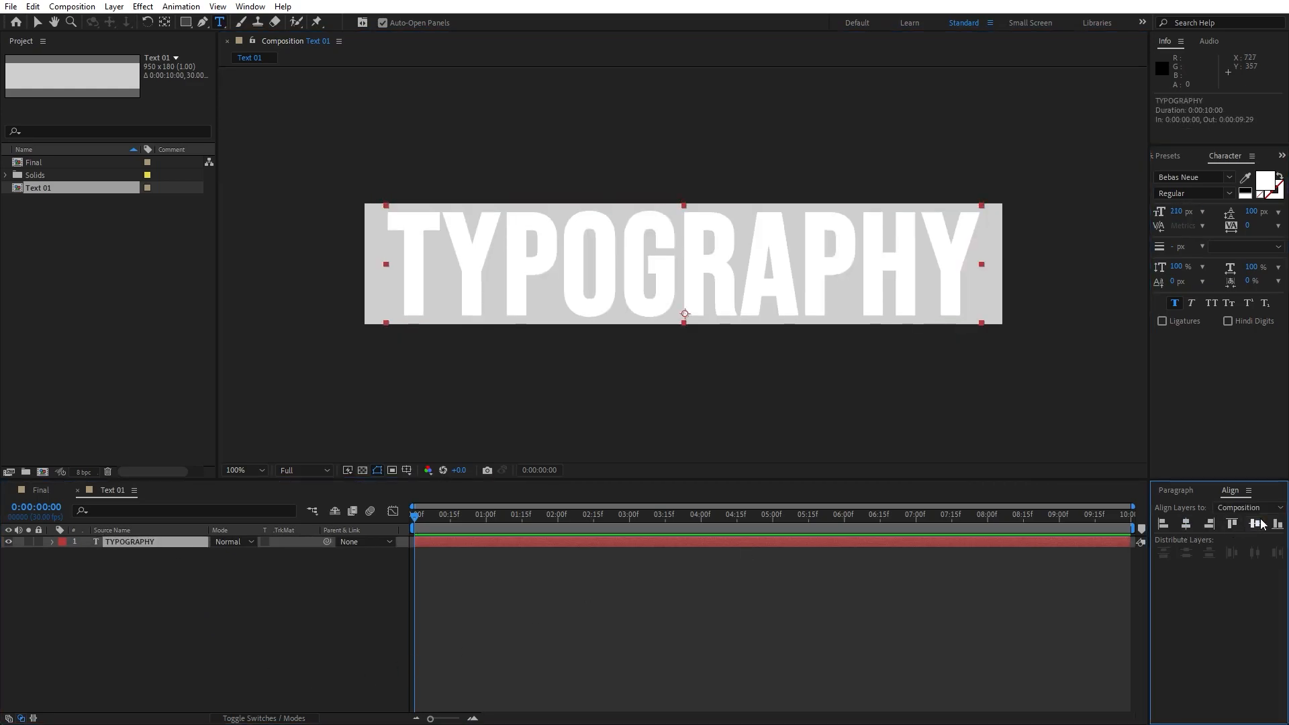
# Step: Close the Text 01 composition and place it as a layer above Background in the Final composition
pyautogui.click(199, 602)
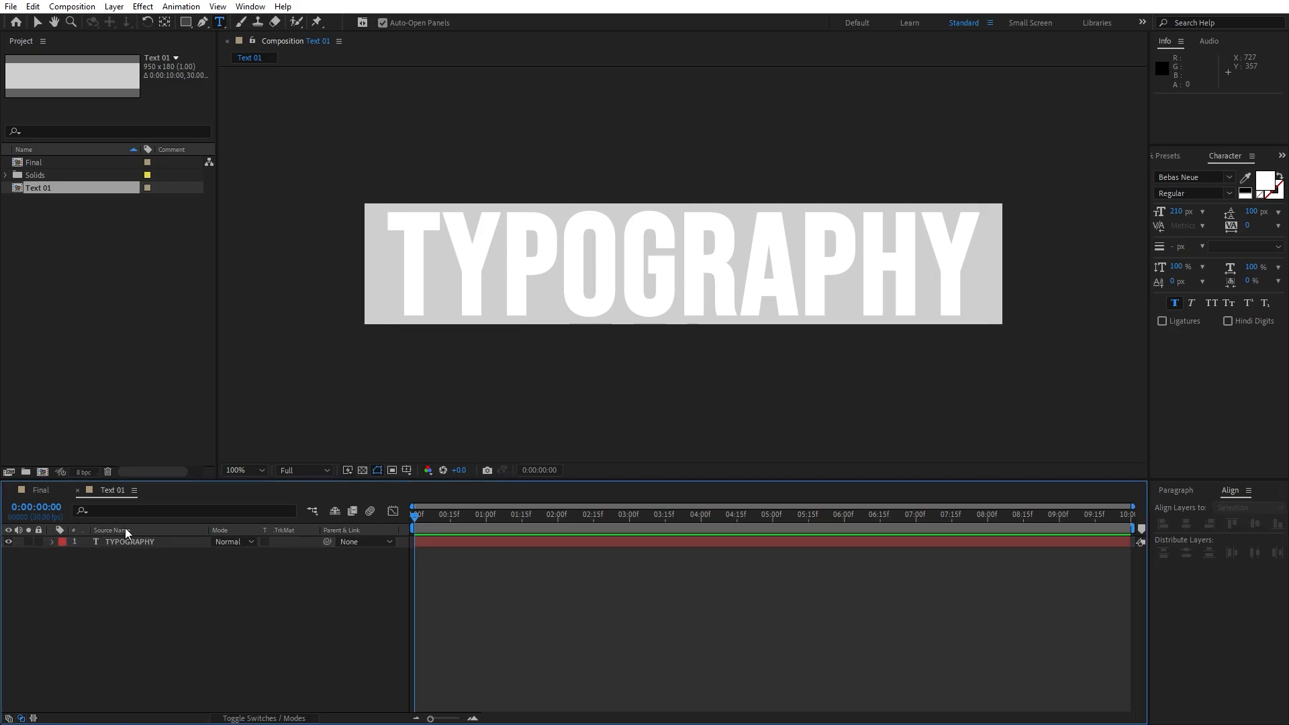
pyautogui.click(79, 490)
pyautogui.moveTo(50, 193); pyautogui.dragTo(153, 541)
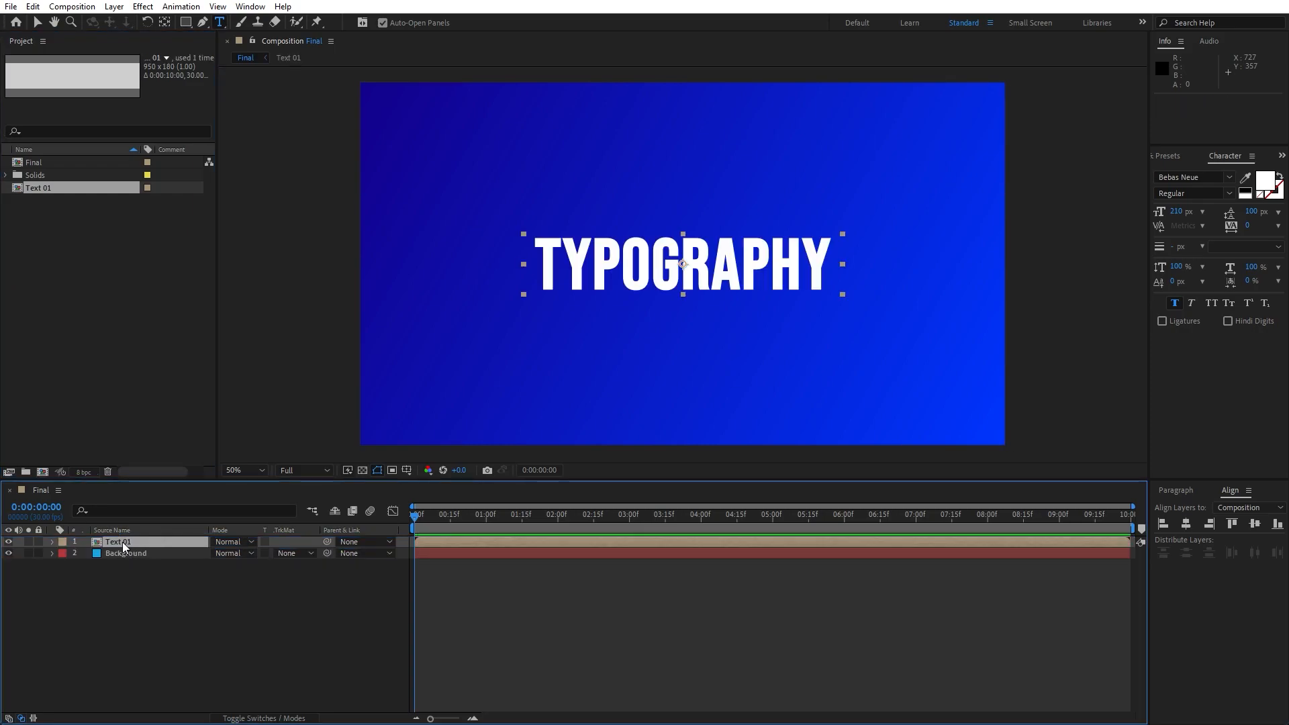
# Step: Pre-compose the Text 01 layer as "Text 01 + Elements", moving all attributes into the new composition
pyautogui.rightClick(122, 542)
pyautogui.click(182, 461)
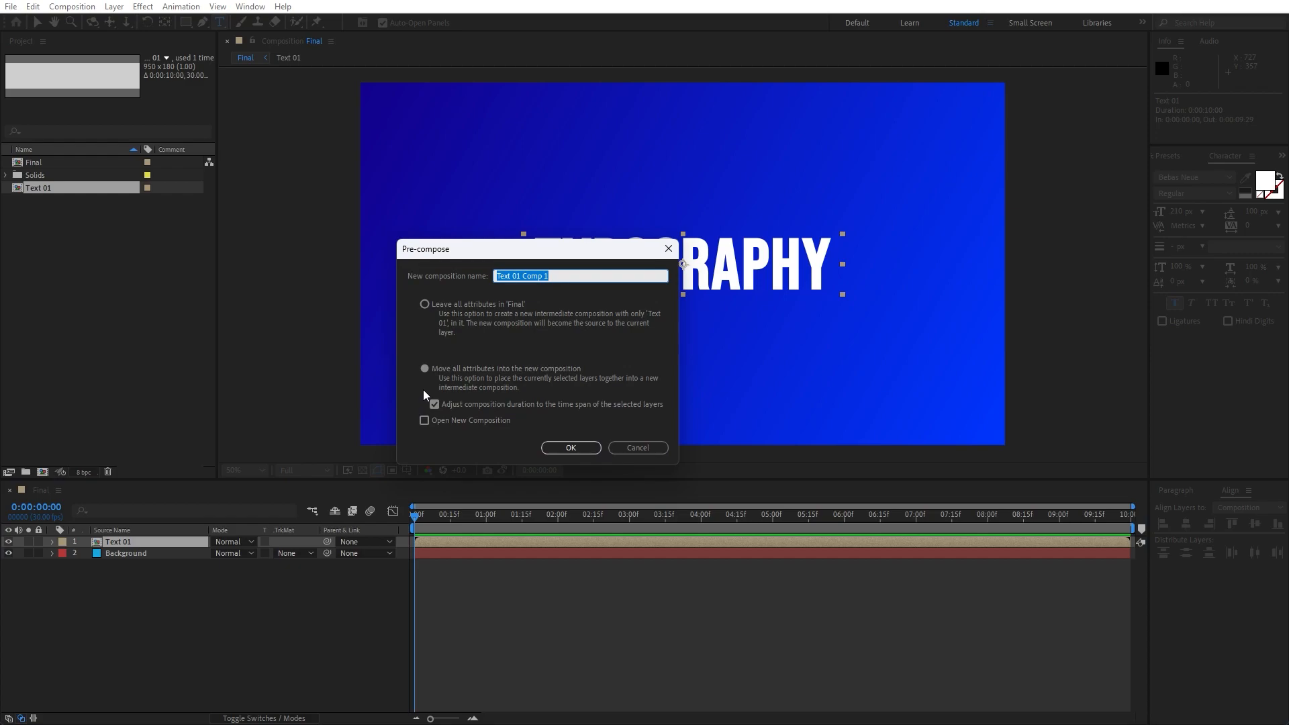
pyautogui.click(425, 369)
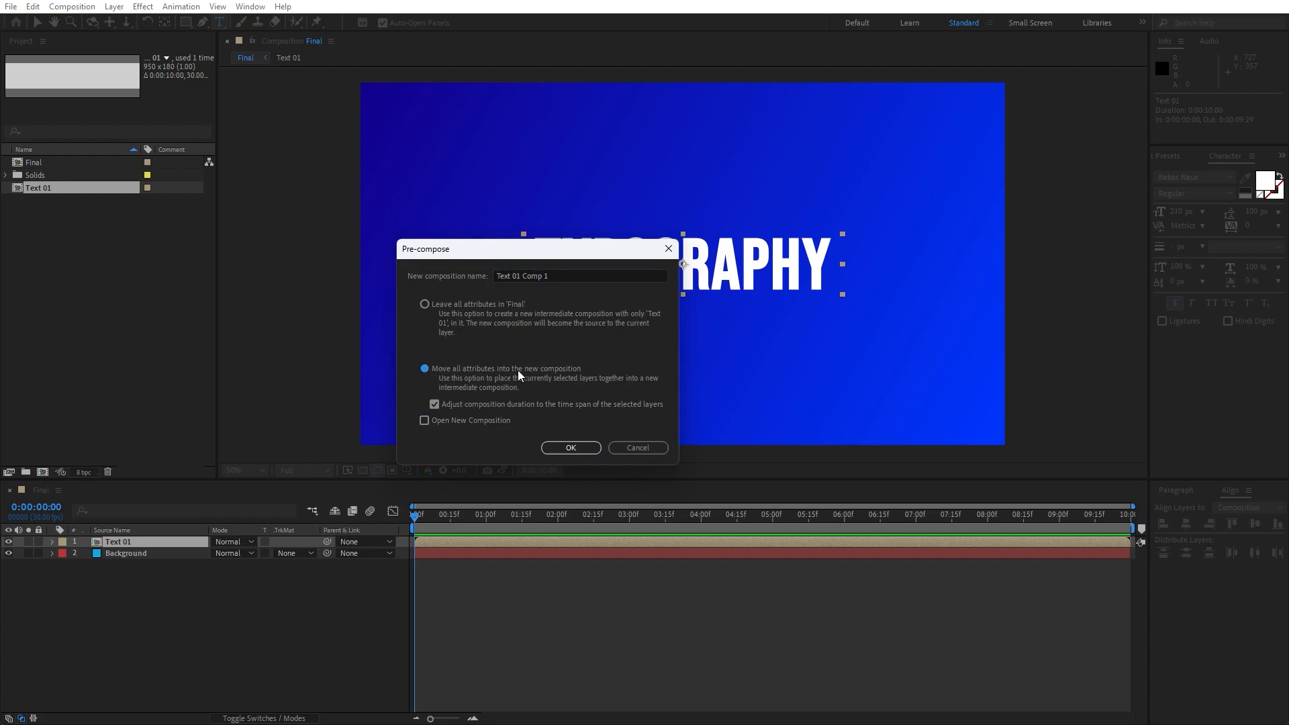
pyautogui.click(564, 275)
pyautogui.write('Text 01 + Elements')
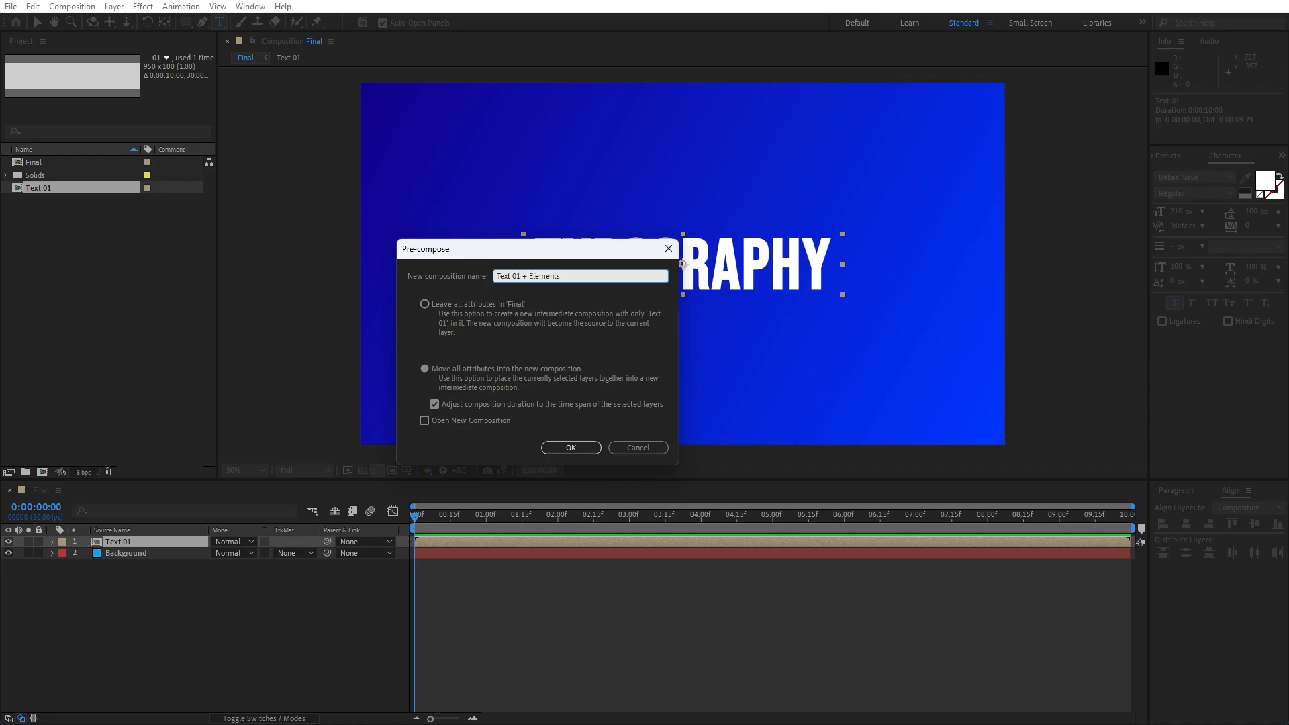
pyautogui.click(571, 448)
pyautogui.click(116, 638)
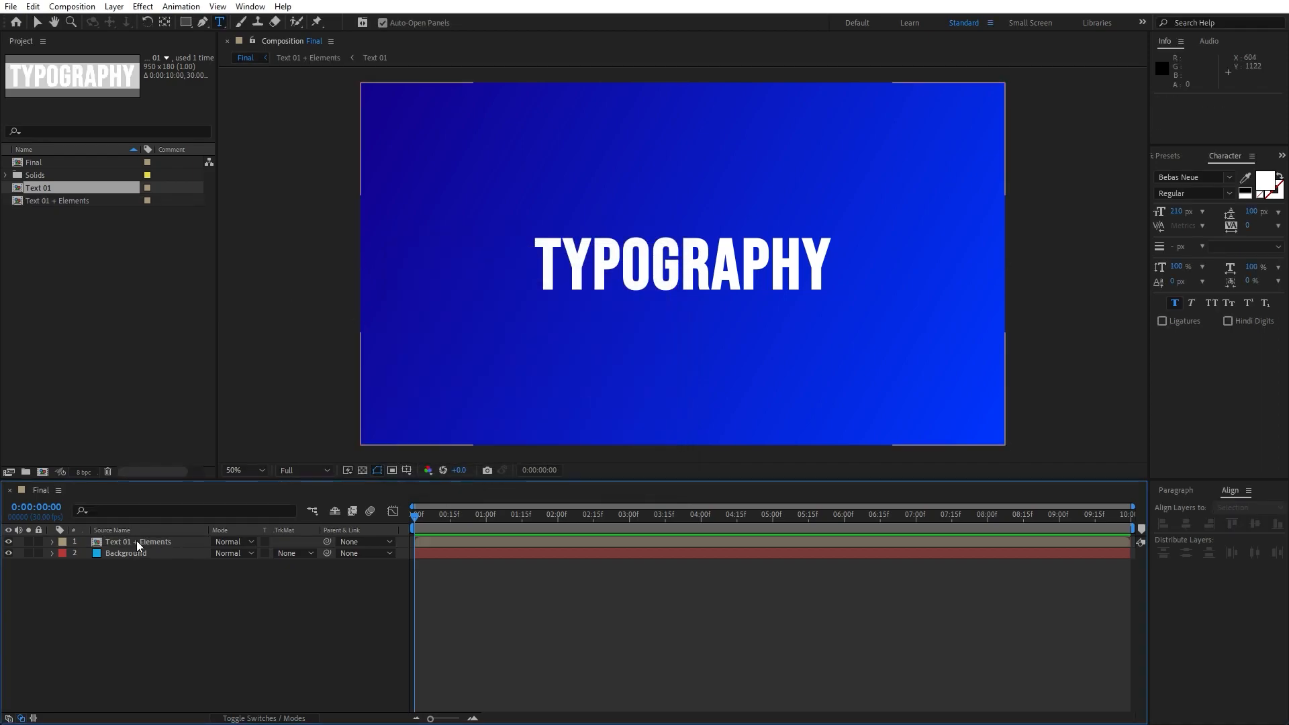
# Step: Open the Text 01 + Elements composition and set its size to 500 x 500 px
pyautogui.doubleClick(136, 541)
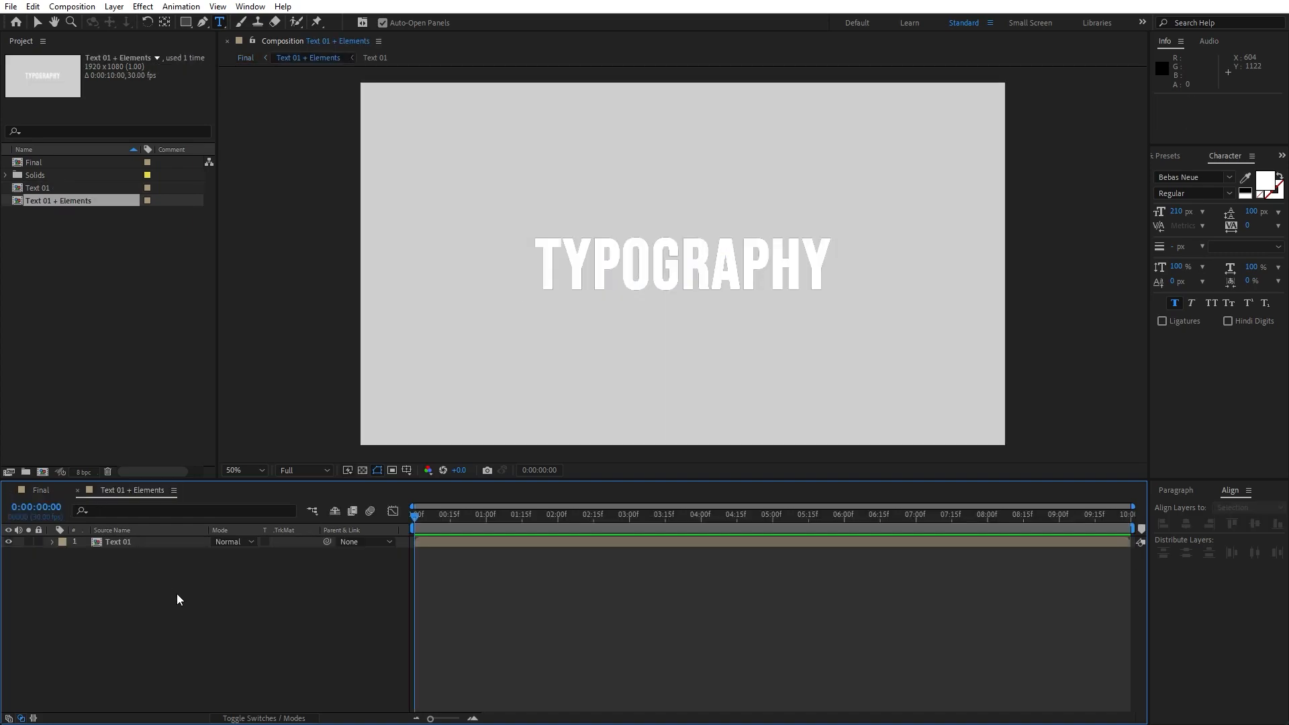
pyautogui.hotkey('ctrl', 'k')
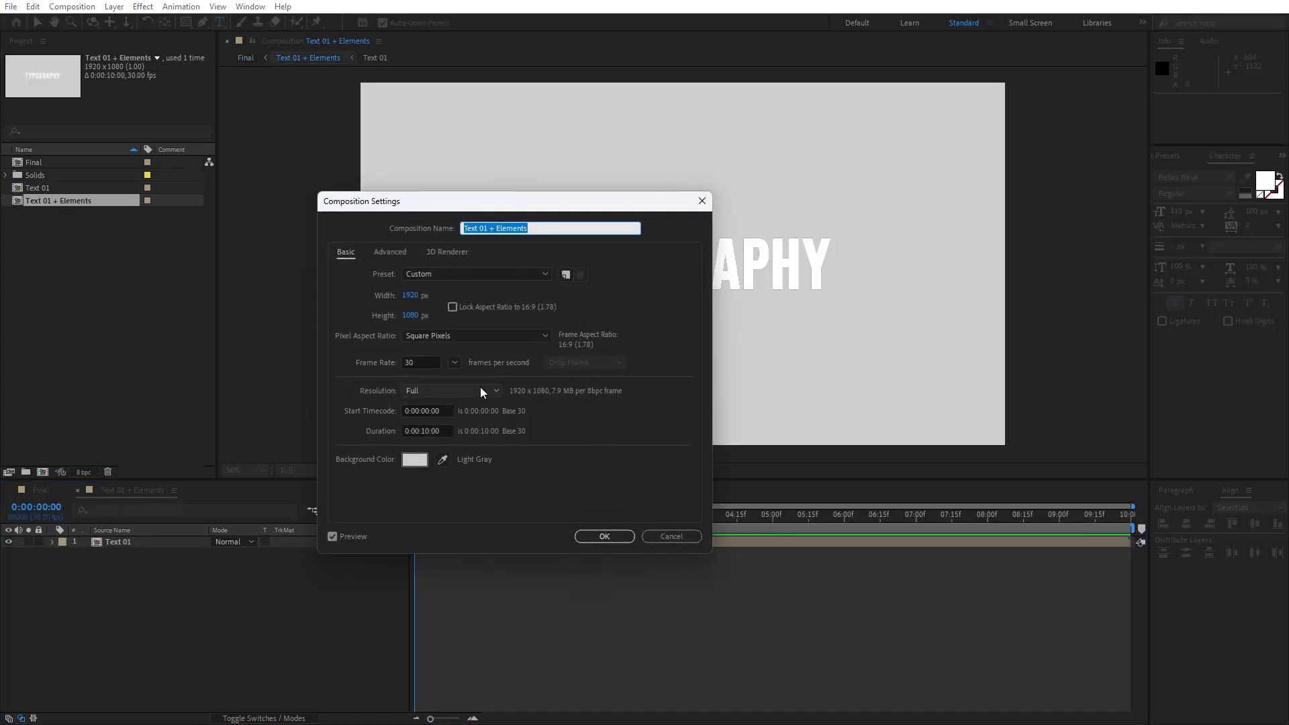
pyautogui.click(412, 296)
pyautogui.write('500')
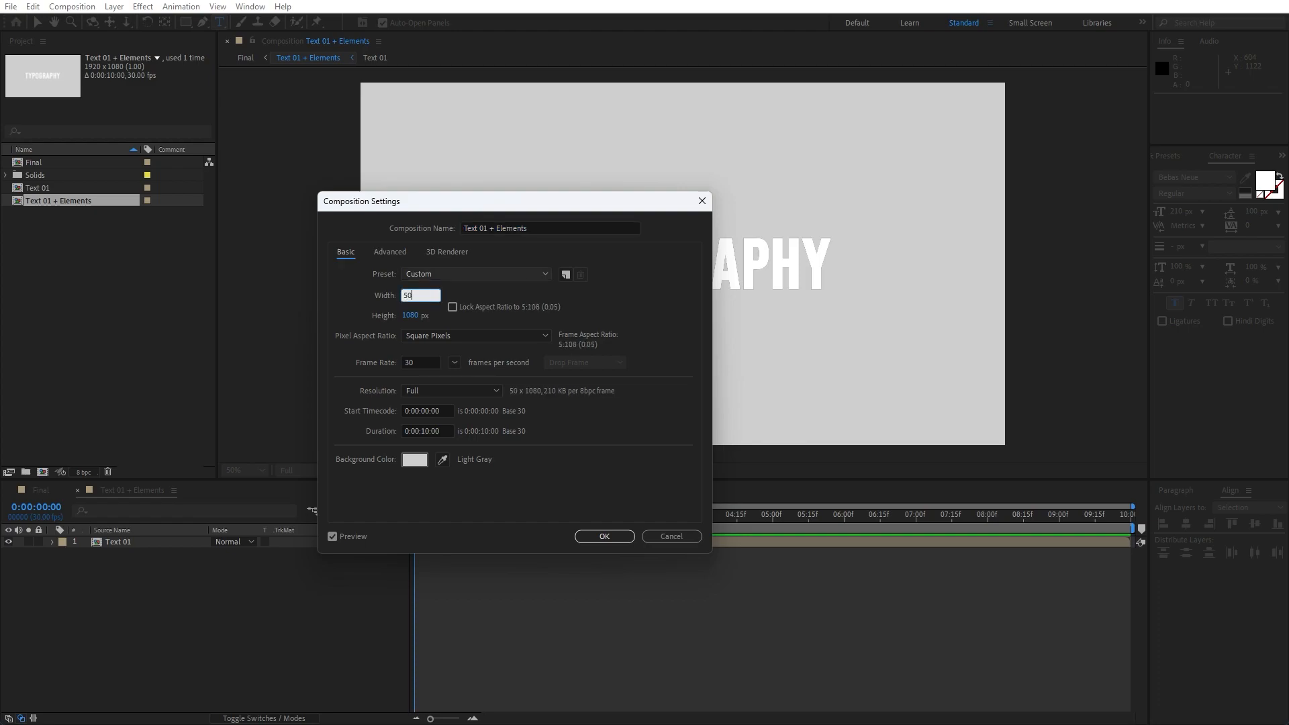
pyautogui.press('Tab')
pyautogui.write('500')
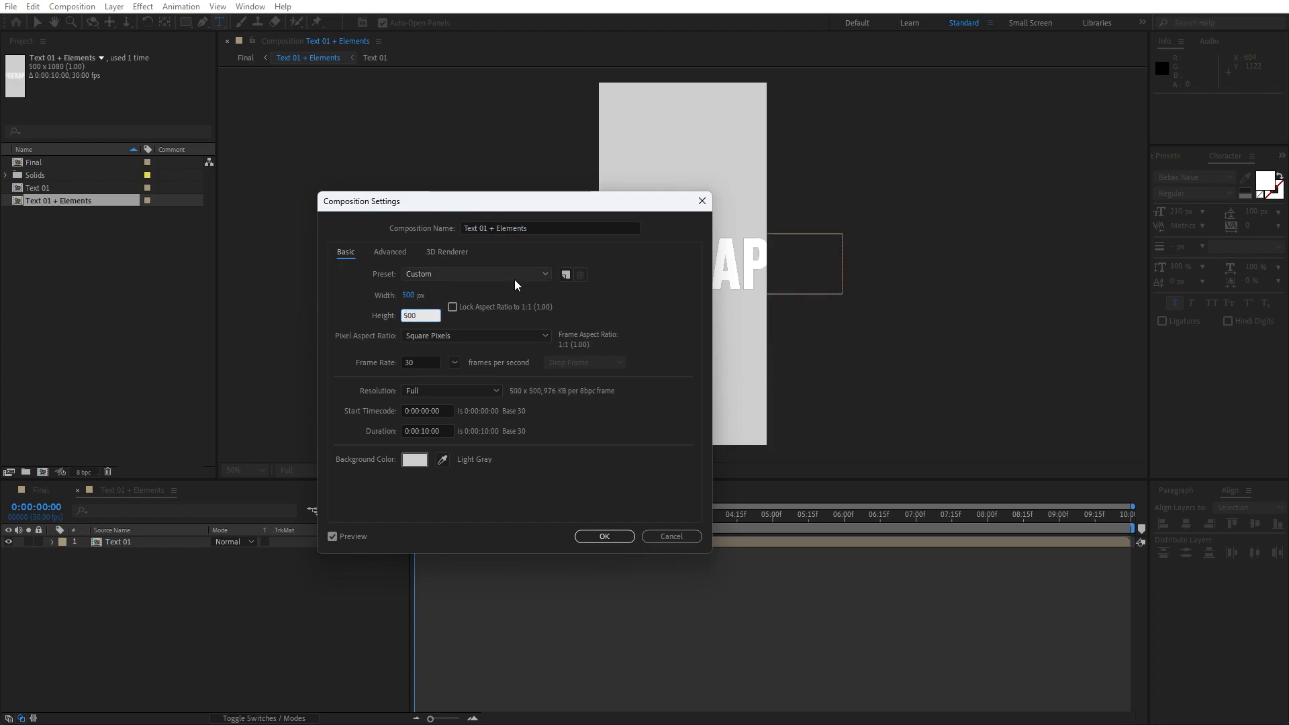
pyautogui.click(604, 536)
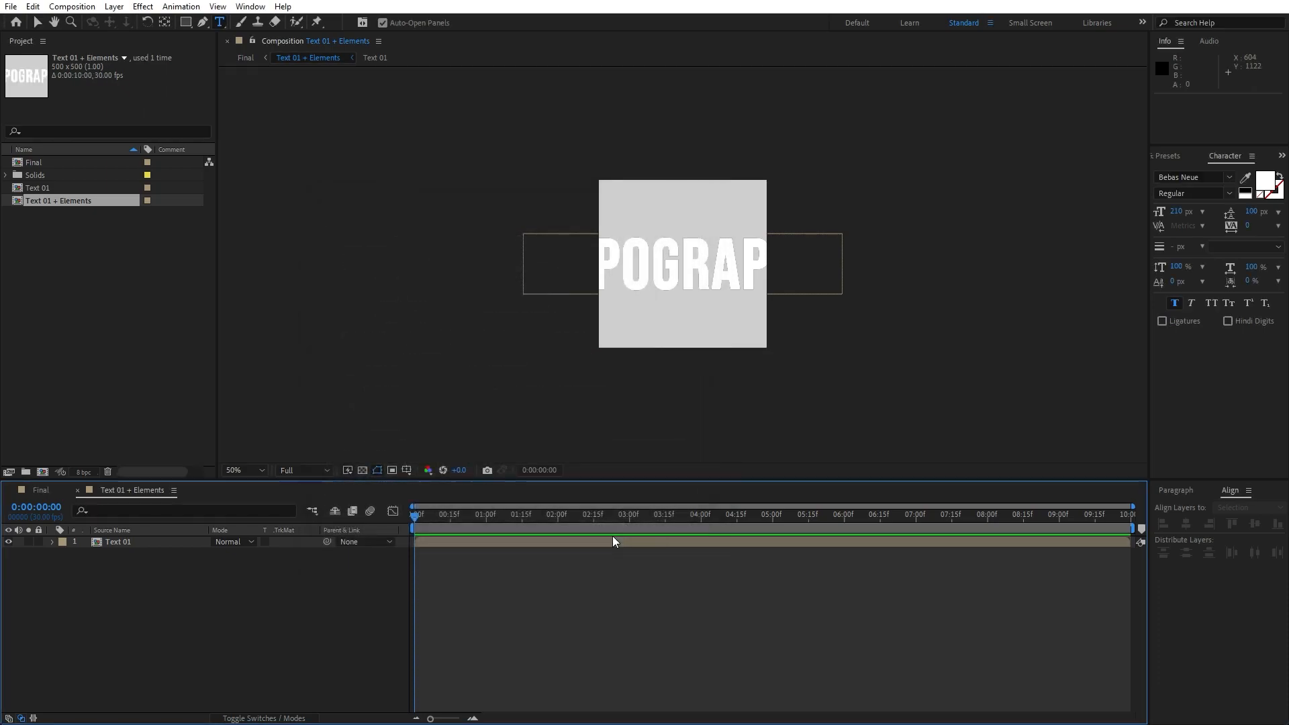
# Step: Apply Gradient Ramp to the Text 01 layer, placing the ramp start at about (127, -16) and the end at about (861, 198)
pyautogui.click(126, 545)
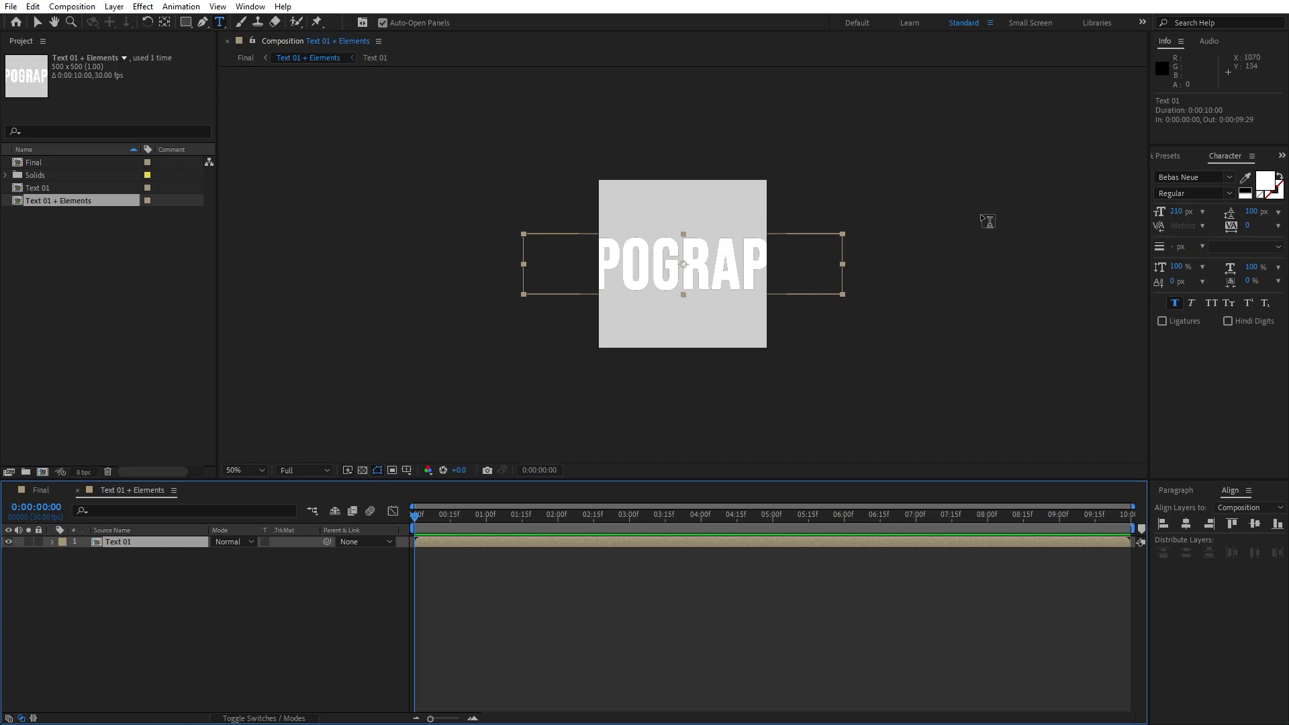
pyautogui.click(1177, 158)
pyautogui.moveTo(1222, 199); pyautogui.dragTo(136, 541)
pyautogui.press('v')
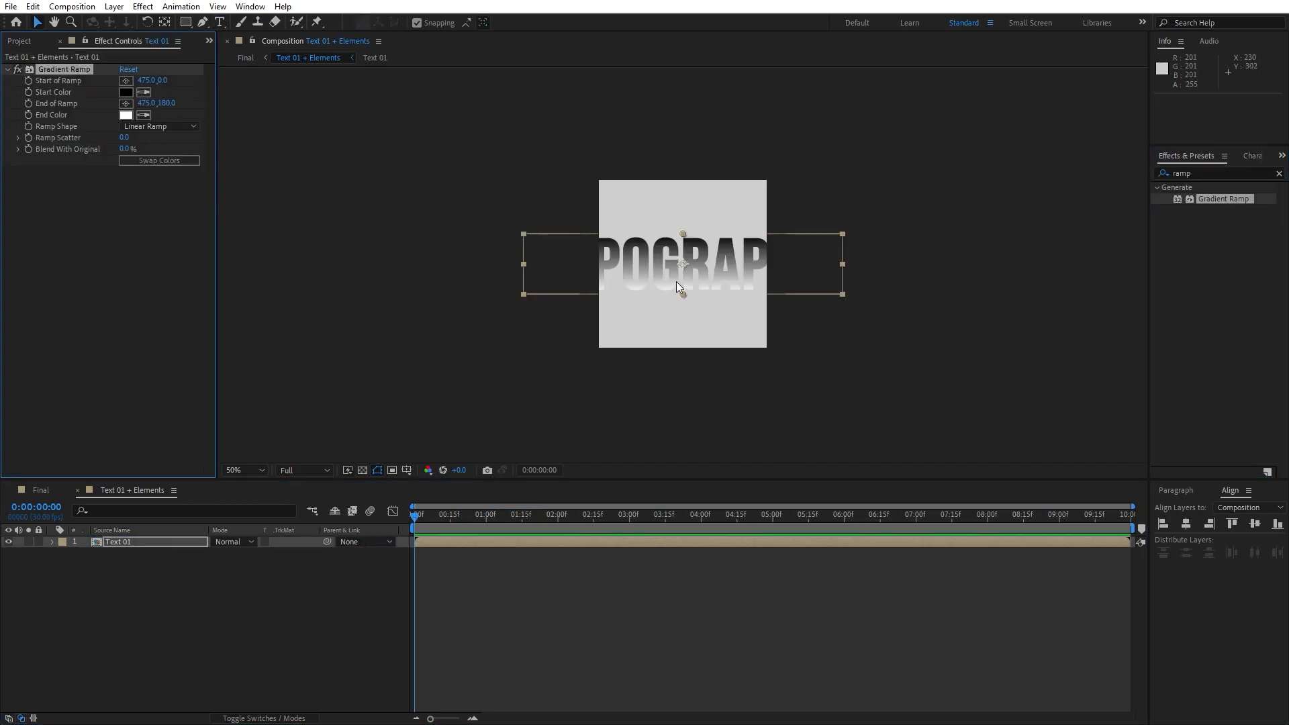
pyautogui.click(126, 81)
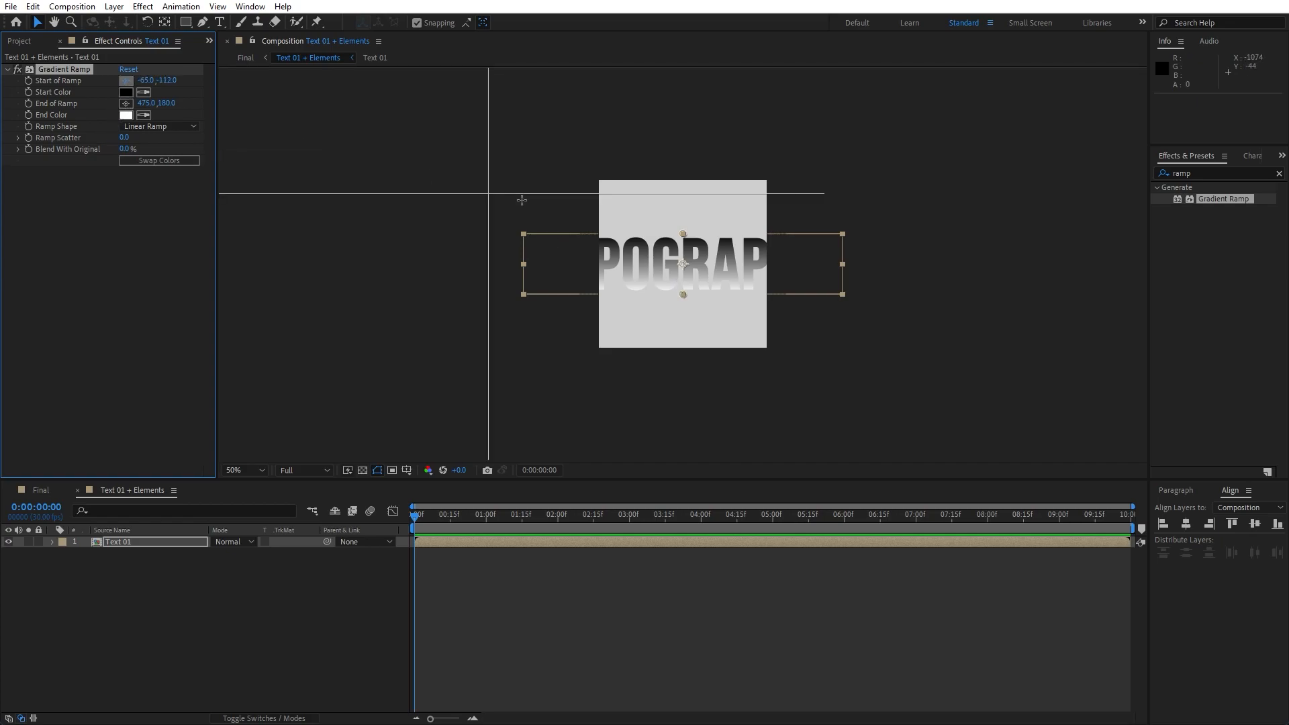
pyautogui.click(565, 228)
pyautogui.click(126, 103)
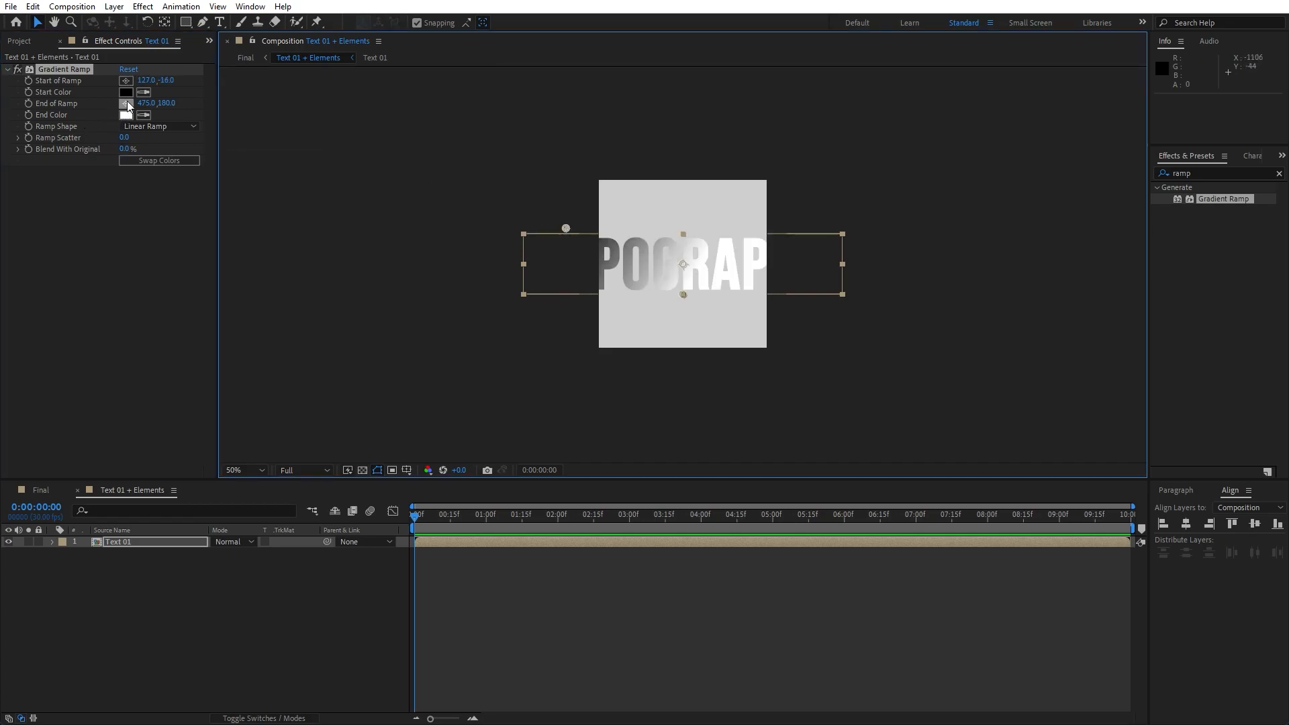
pyautogui.click(812, 300)
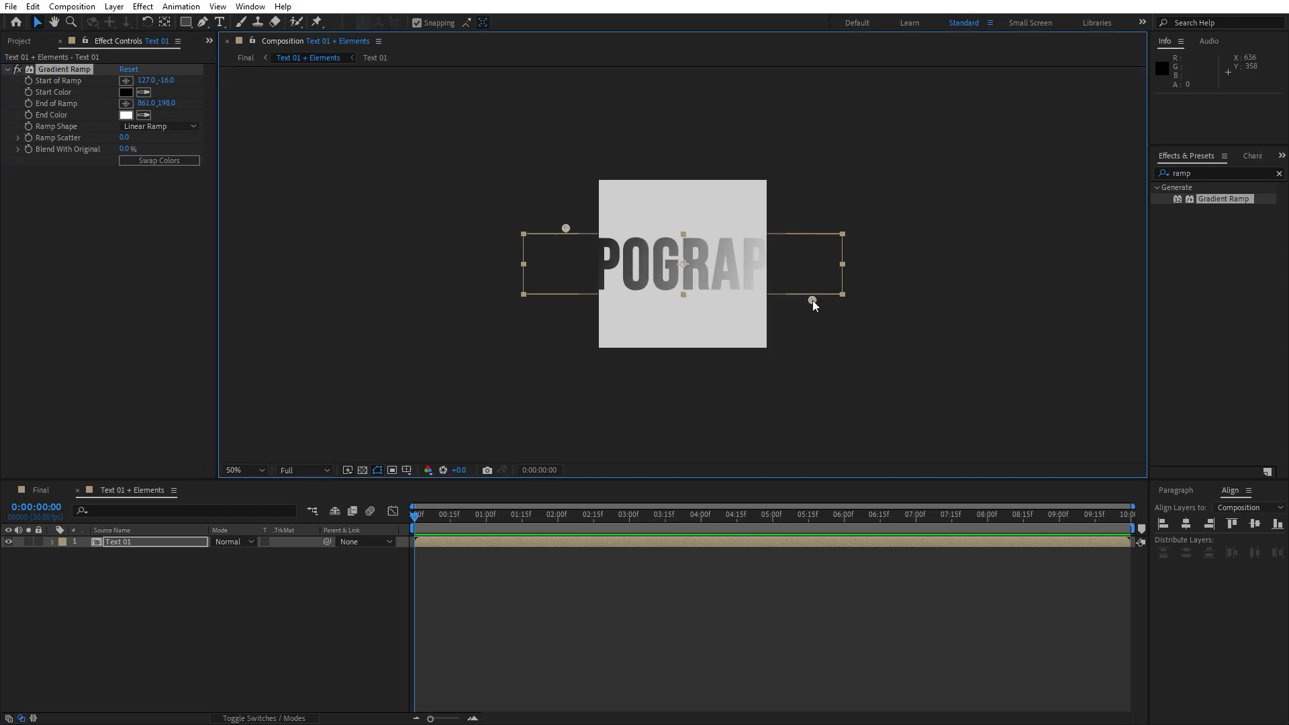
# Step: Set the Gradient Ramp's start color to a saturated pink and its end color to a bright blue, about 0048FF
pyautogui.click(125, 92)
pyautogui.moveTo(719, 353); pyautogui.dragTo(717, 361)
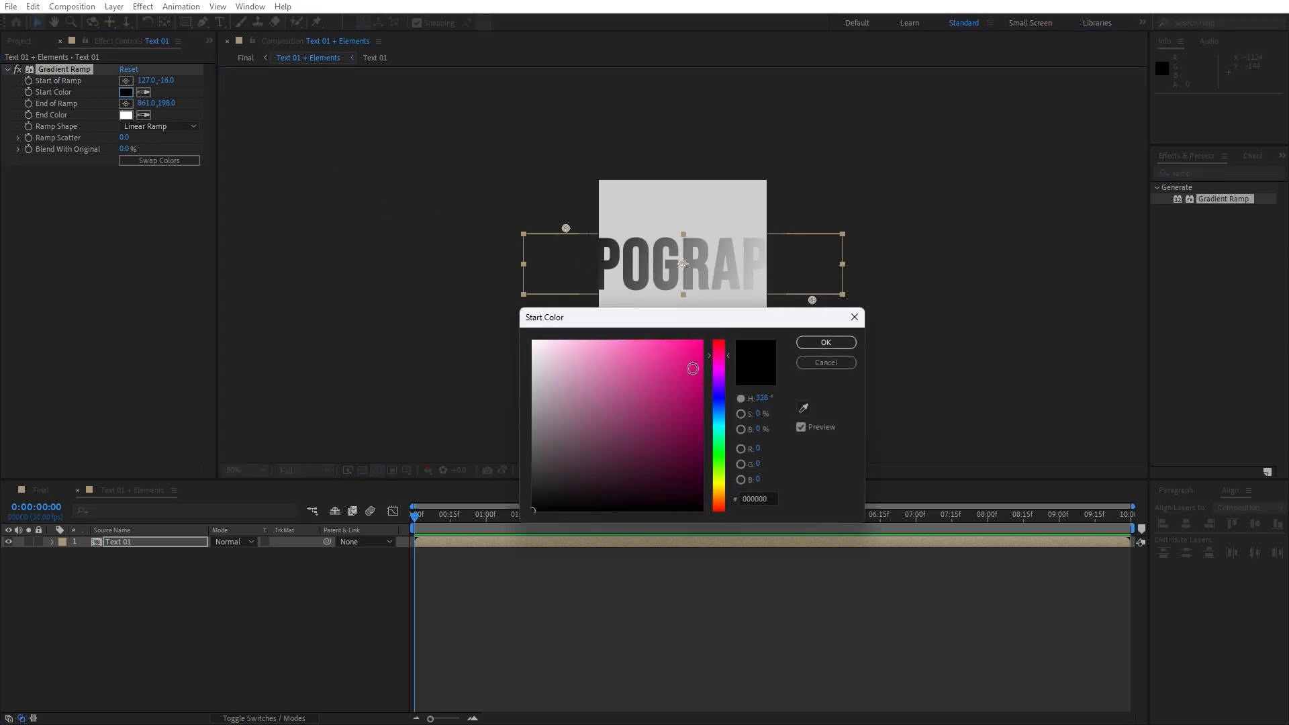
pyautogui.click(703, 355)
pyautogui.moveTo(704, 354); pyautogui.dragTo(686, 350)
pyautogui.click(809, 342)
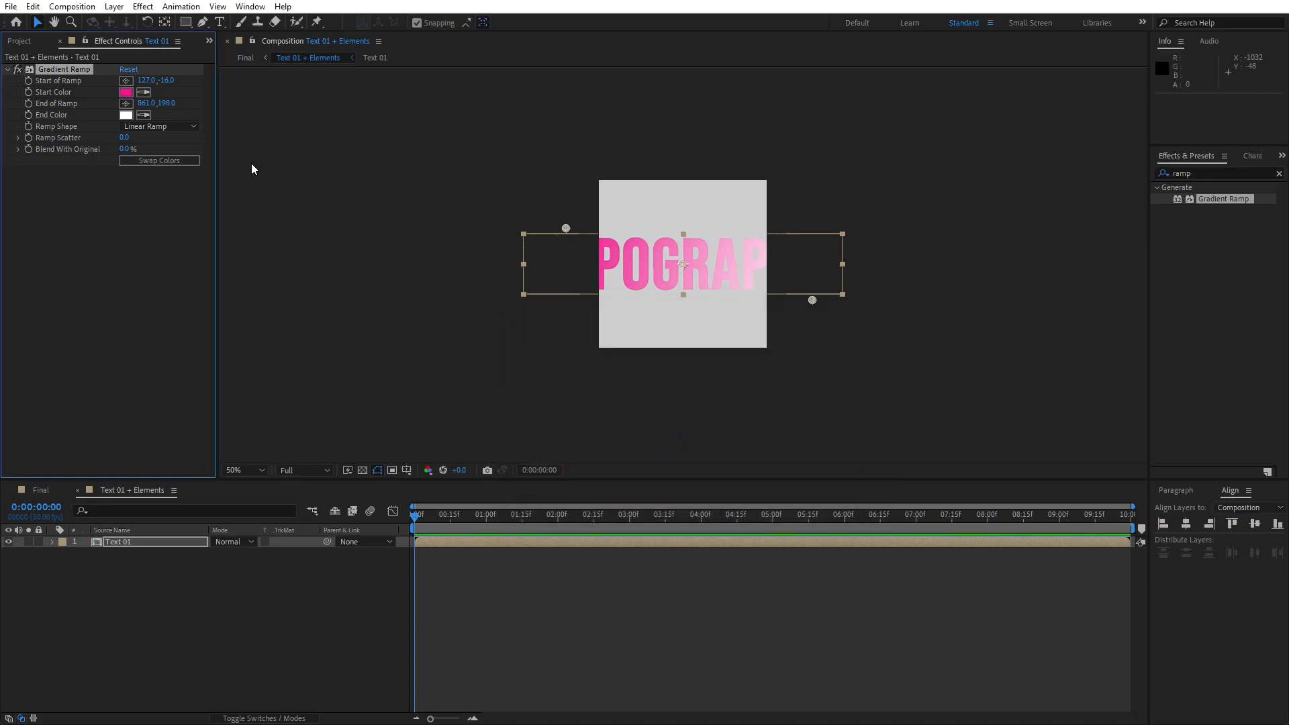
pyautogui.click(126, 115)
pyautogui.moveTo(720, 399); pyautogui.dragTo(732, 335)
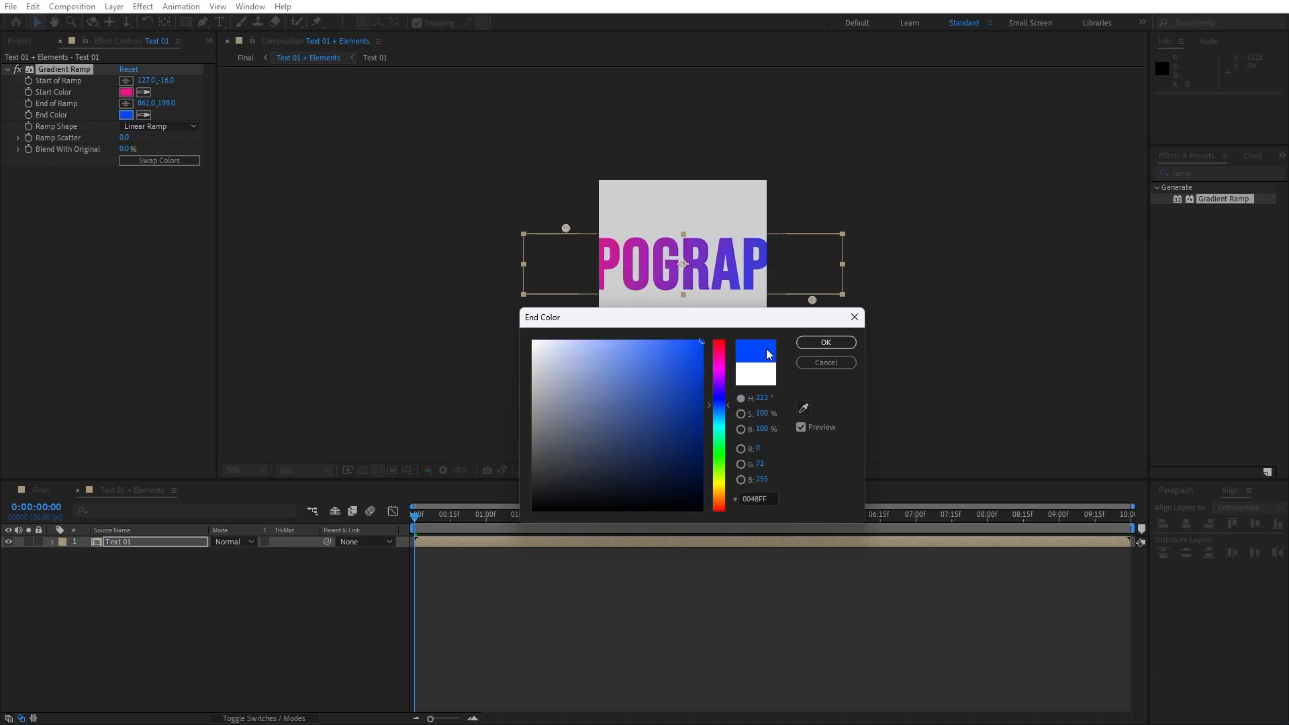
pyautogui.click(826, 343)
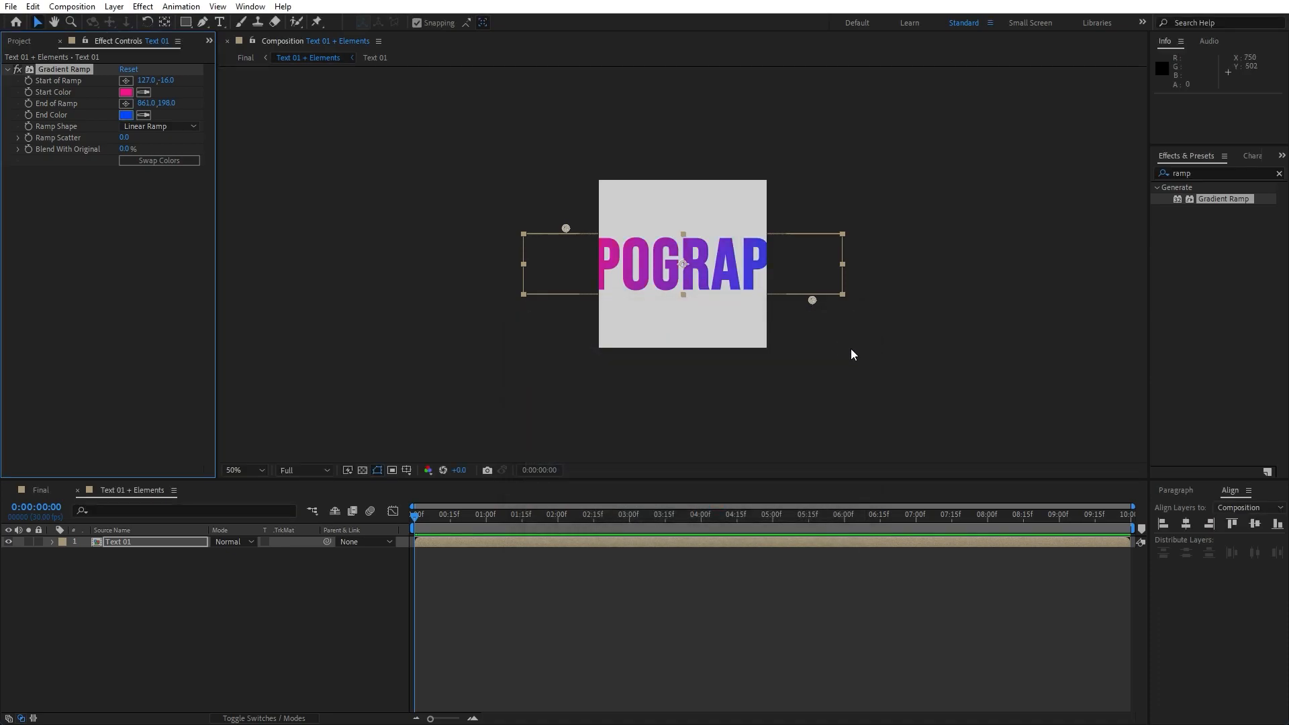
# Step: Apply Motion Tile to the Text 01 layer with output width and output height both set to 800
pyautogui.click(1204, 174)
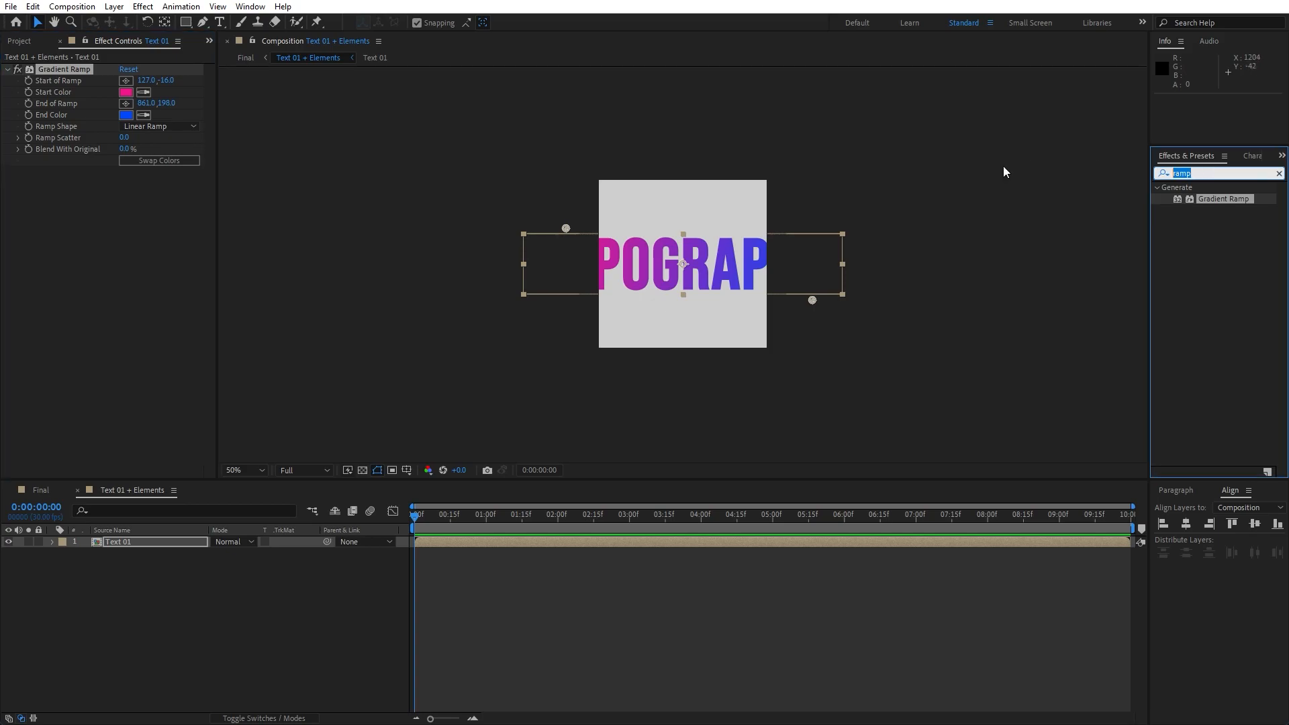
pyautogui.write('motion t')
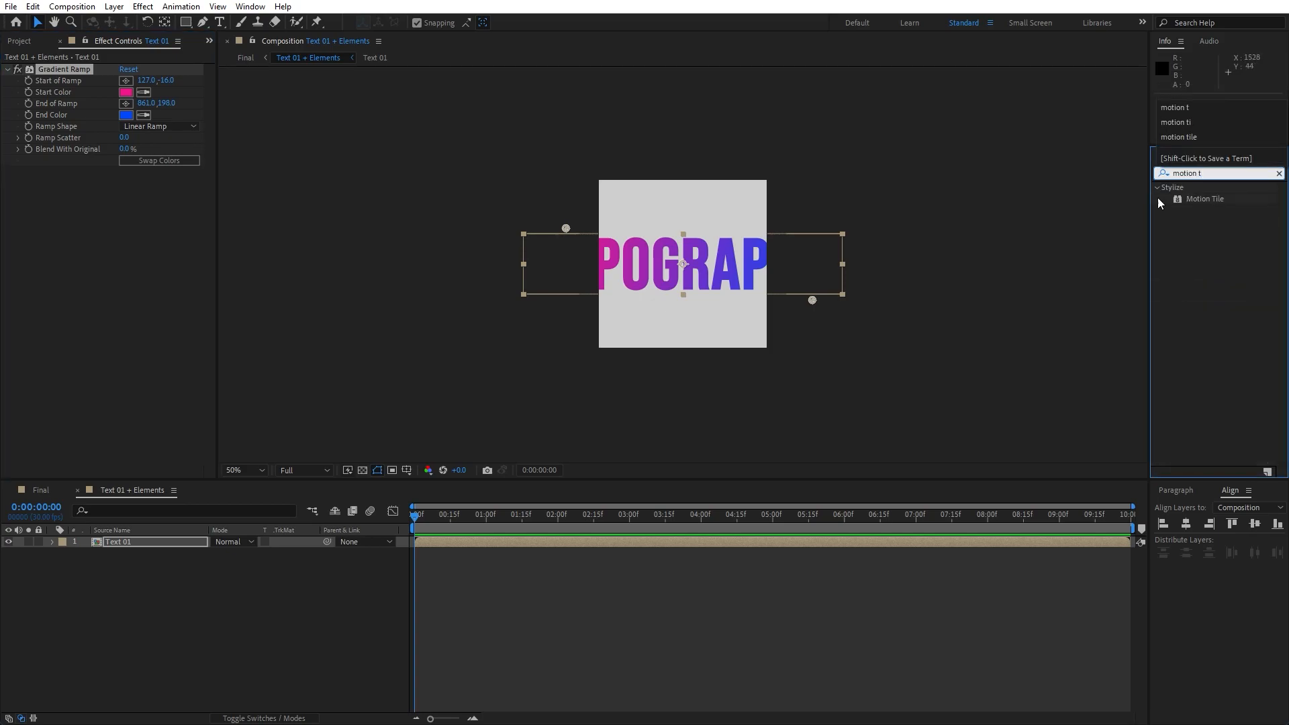
pyautogui.moveTo(1195, 198); pyautogui.dragTo(107, 544)
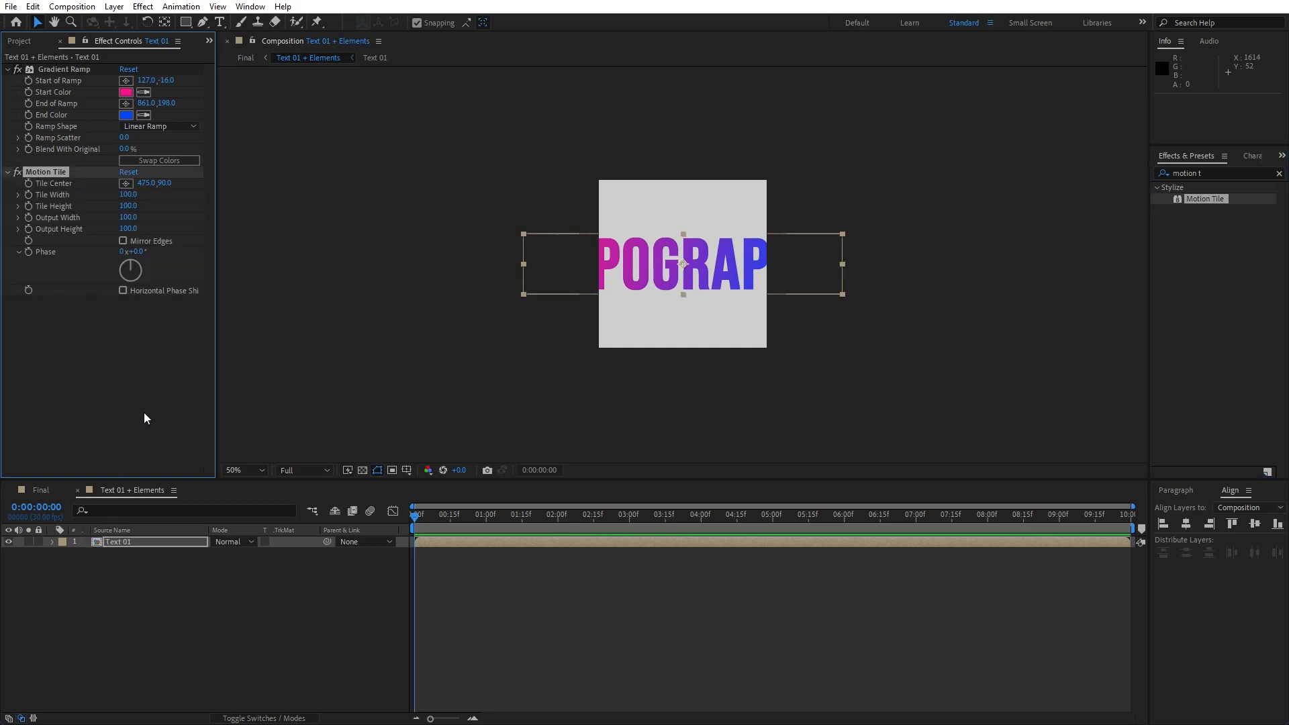
pyautogui.click(123, 219)
pyautogui.write('800')
pyautogui.press('Return')
pyautogui.click(128, 229)
pyautogui.write('800')
pyautogui.press('Return')
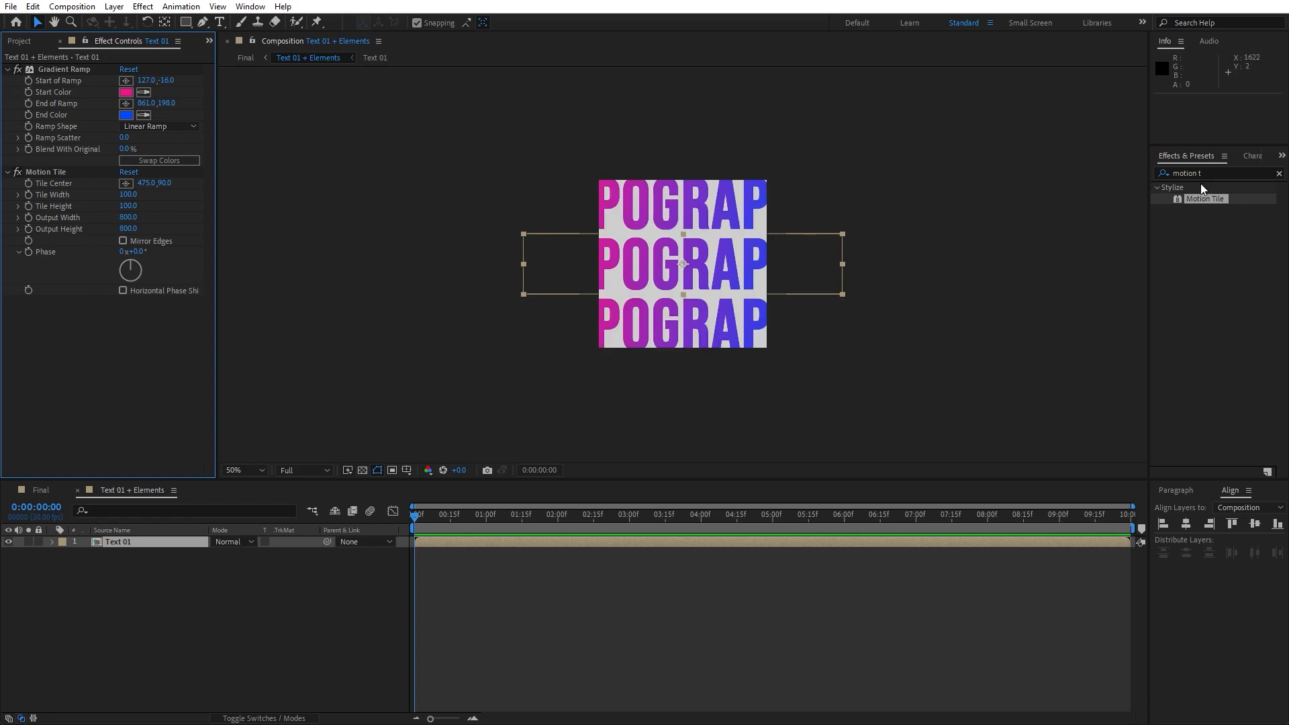
# Step: Apply Drop Shadow to the Text 01 layer with softness 5, and collapse the settings of all three effects
pyautogui.click(1209, 173)
pyautogui.write('drop s')
pyautogui.moveTo(1226, 199); pyautogui.dragTo(150, 541)
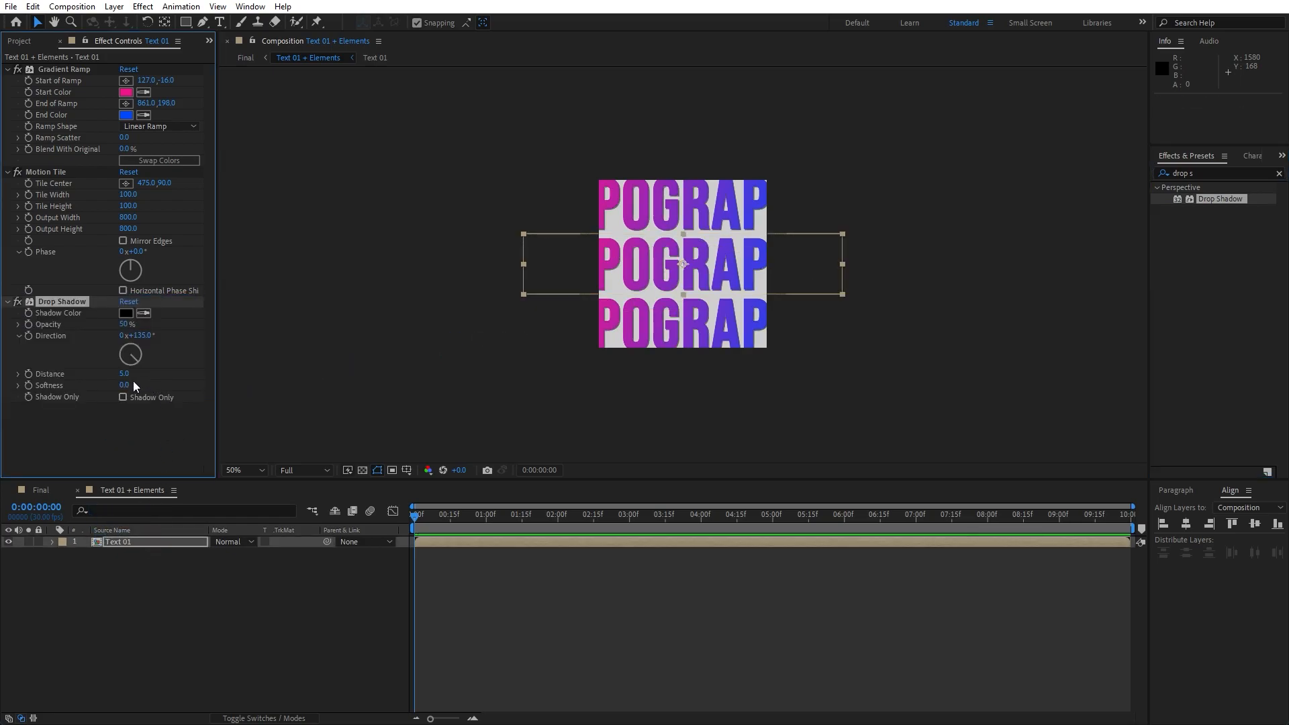
pyautogui.click(124, 386)
pyautogui.write('5')
pyautogui.click(124, 437)
pyautogui.click(7, 69)
pyautogui.click(7, 81)
pyautogui.click(7, 93)
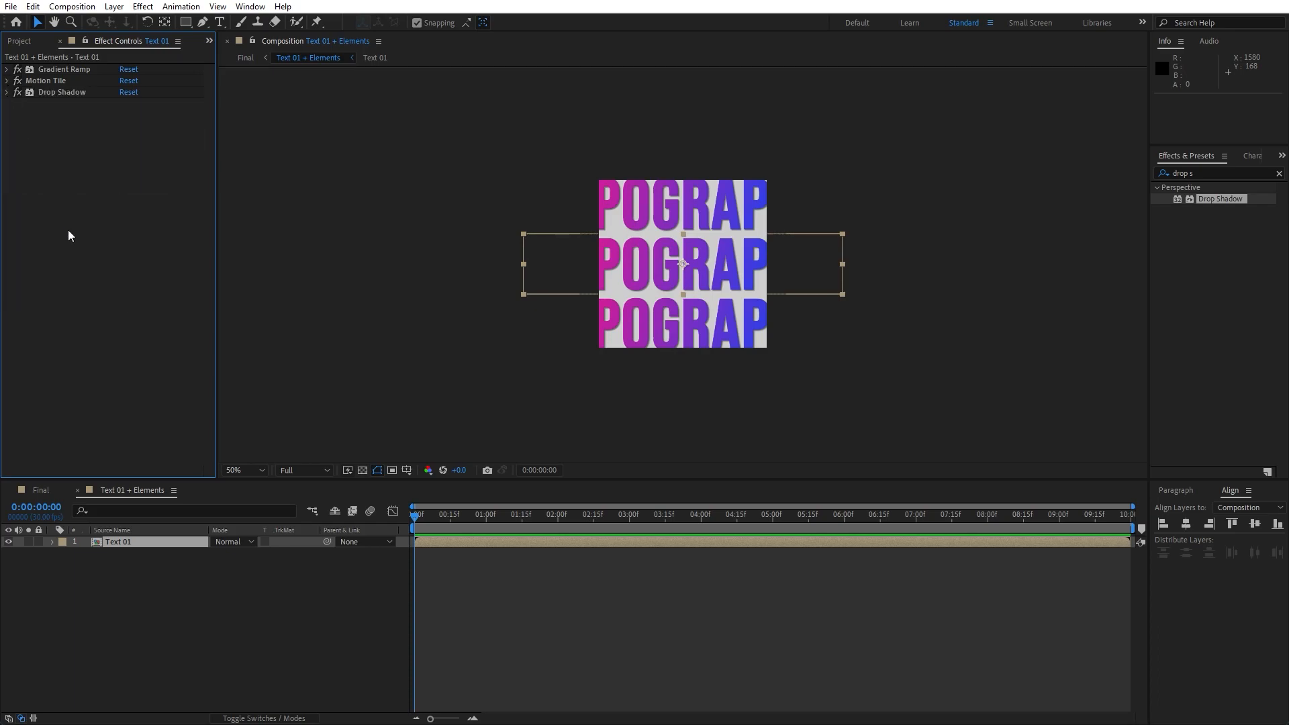
# Step: Apply Wave Warp to the Text 01 layer with wave height 100, wave width 1000 and wave speed 0.5
pyautogui.moveTo(1211, 173); pyautogui.dragTo(1044, 175)
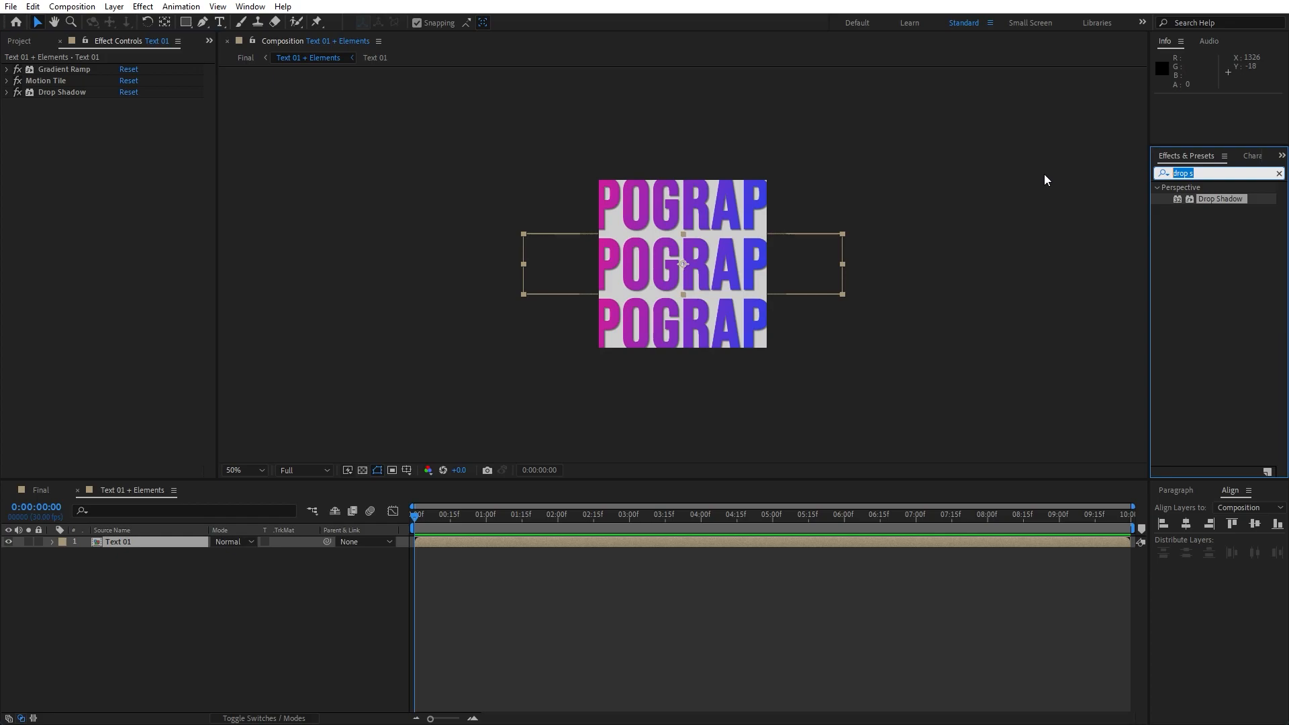
pyautogui.write('wave w')
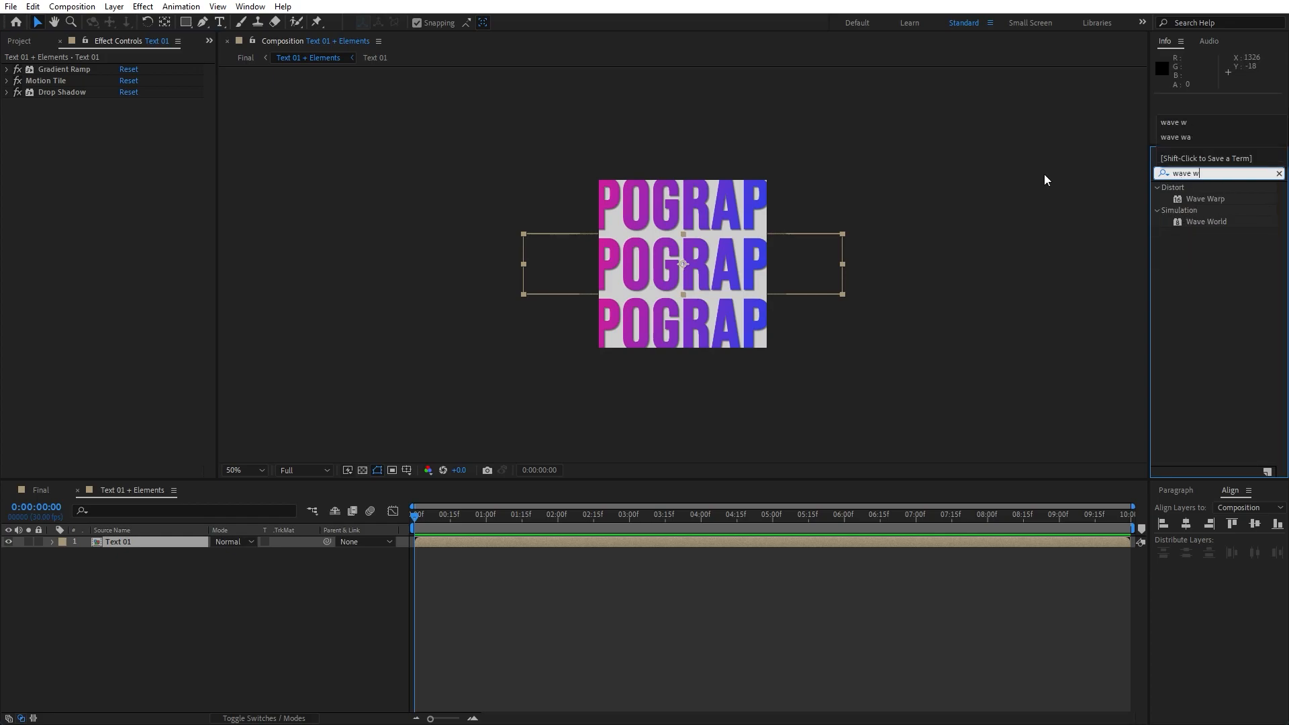
pyautogui.moveTo(1206, 198); pyautogui.dragTo(122, 215)
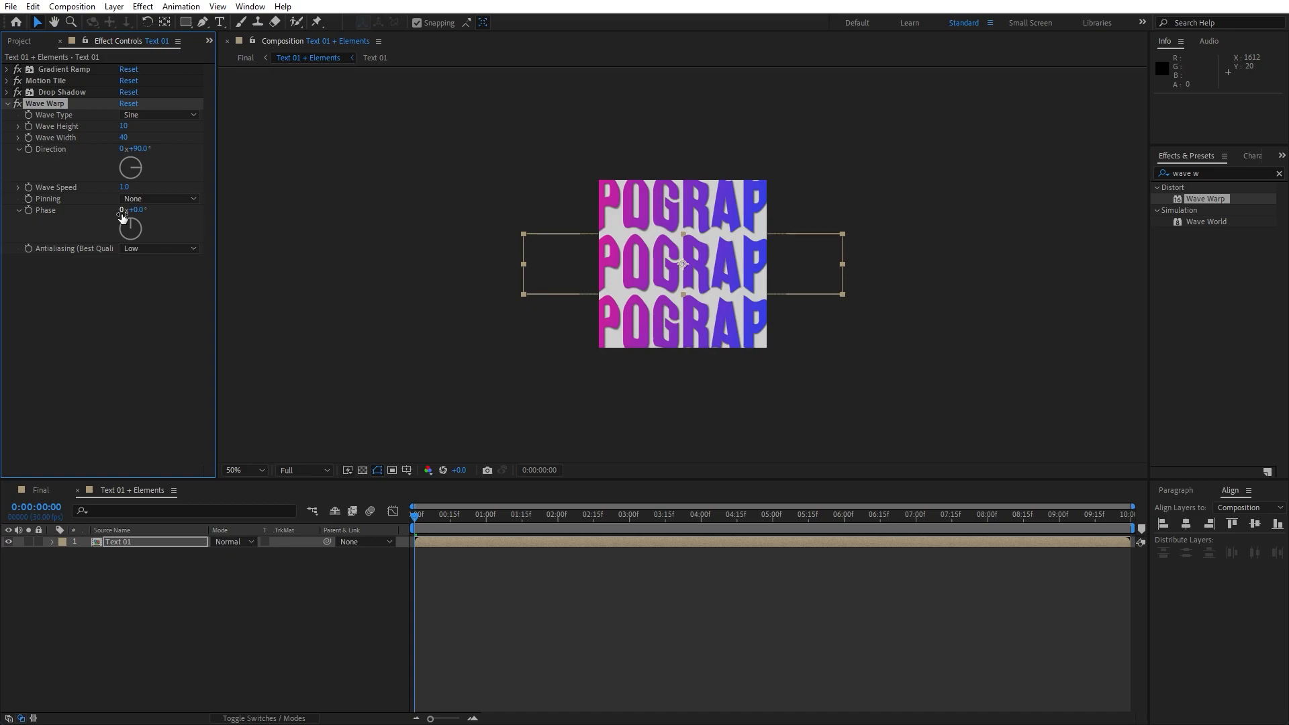
pyautogui.click(125, 126)
pyautogui.write('100')
pyautogui.press('Return')
pyautogui.click(123, 137)
pyautogui.write('1')
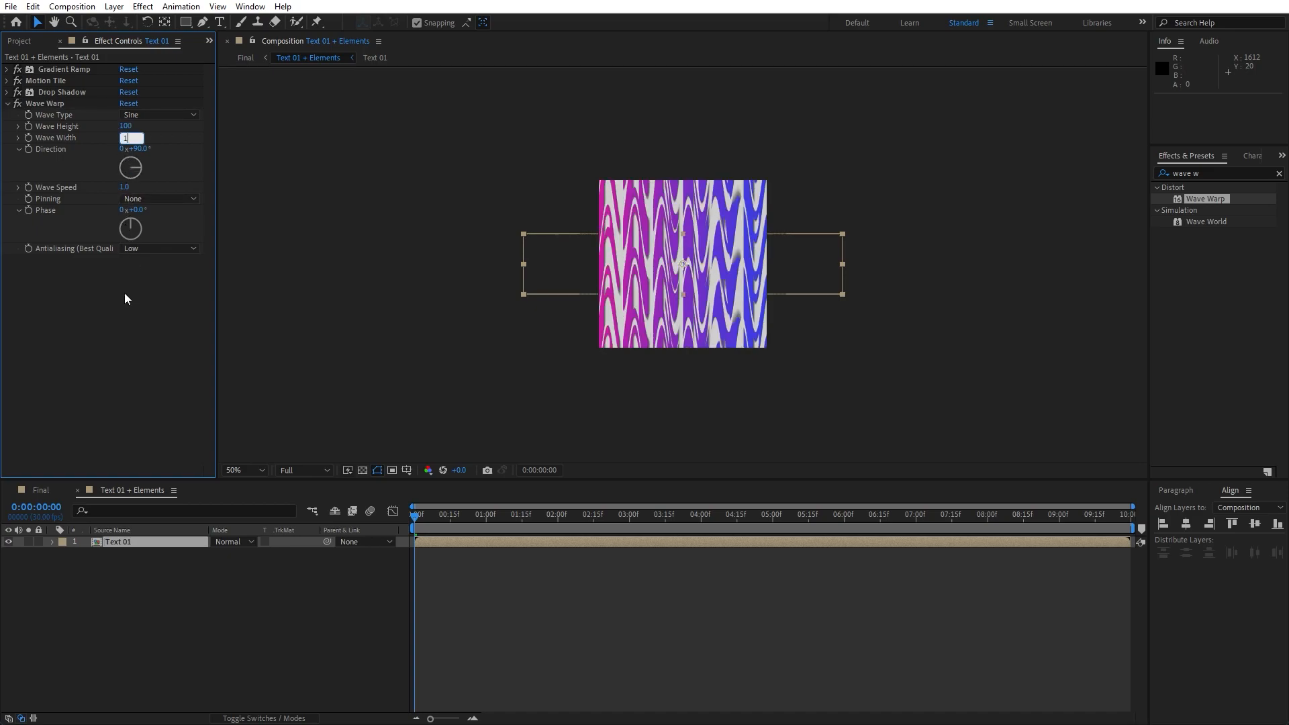
pyautogui.press('Return')
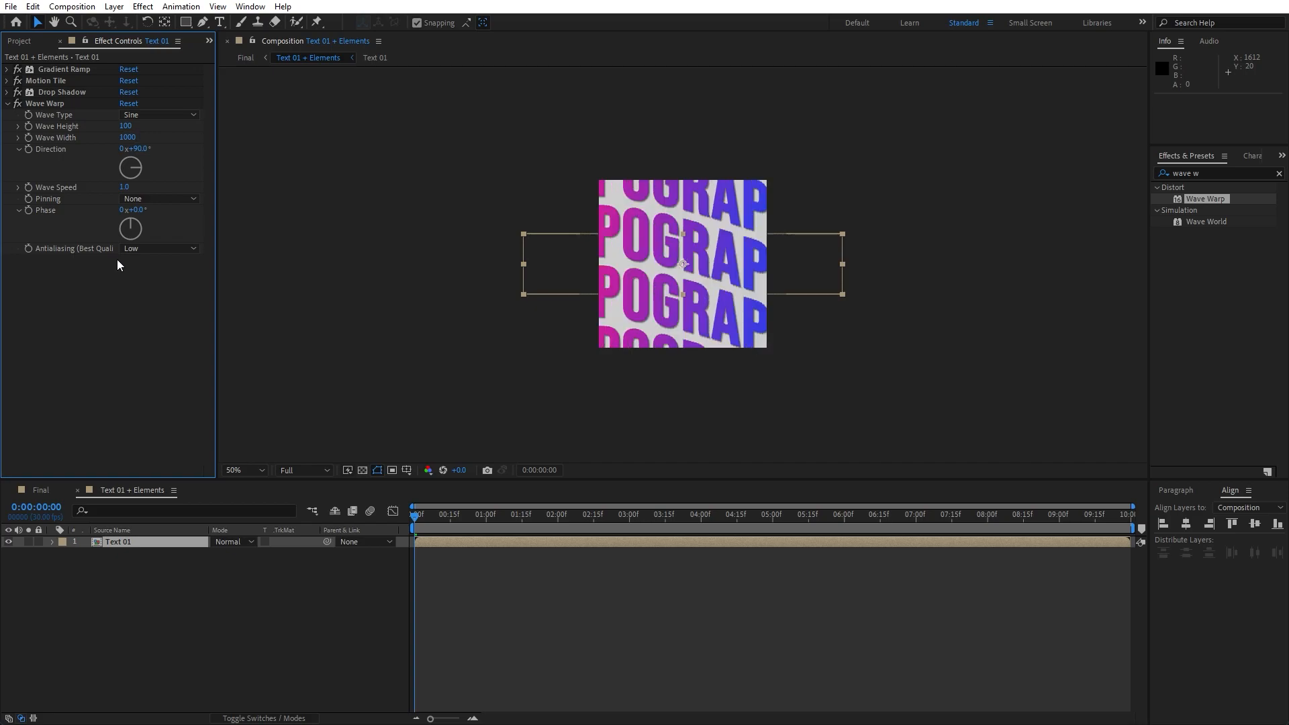
pyautogui.click(125, 188)
pyautogui.write('0.5')
# Step: Apply Turbulent Displace to the Text 01 layer with amount 100 and size 350, and collapse the open effect settings
pyautogui.moveTo(1223, 173); pyautogui.dragTo(1109, 171)
pyautogui.write('turbu')
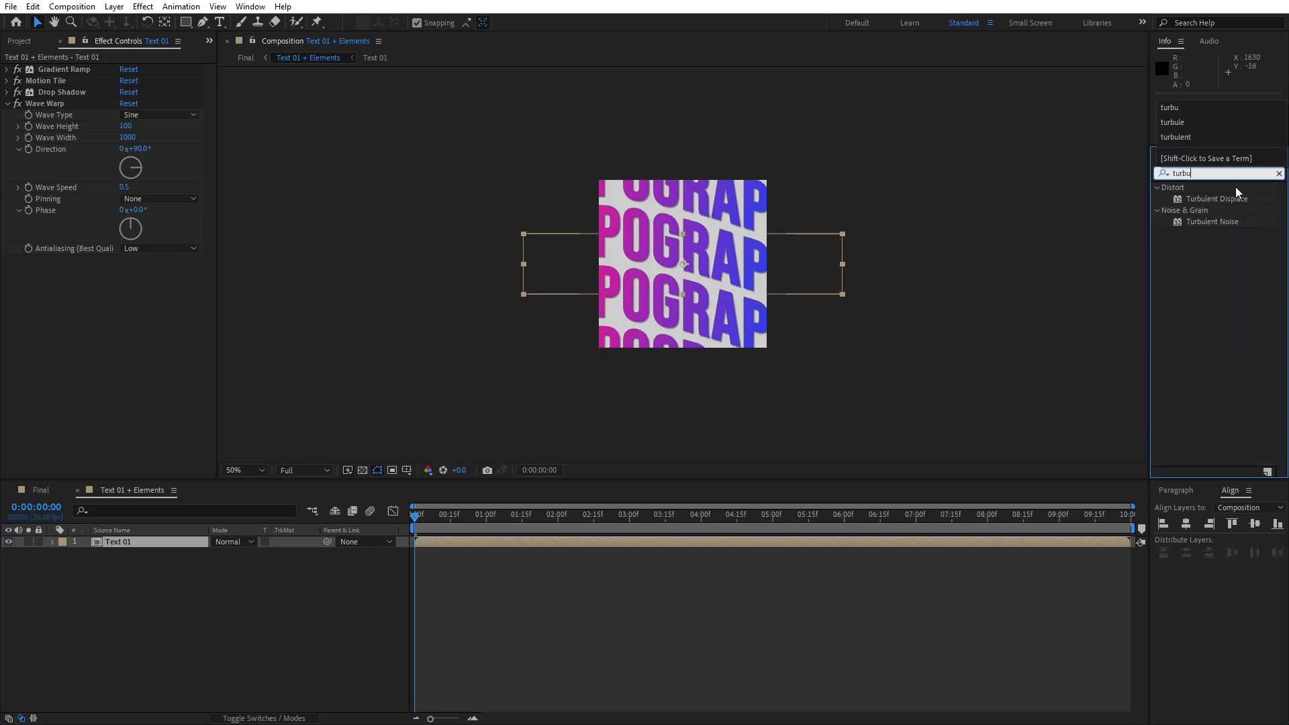
pyautogui.moveTo(1226, 200); pyautogui.dragTo(138, 342)
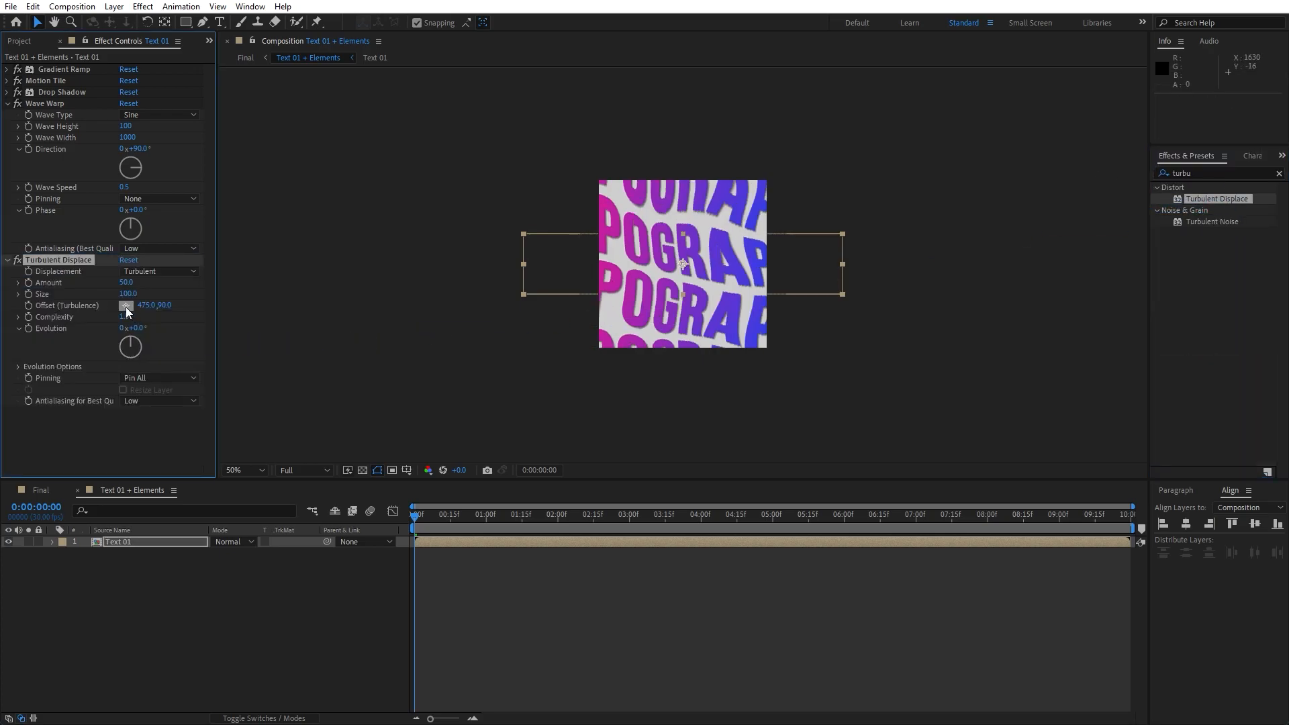
pyautogui.click(126, 282)
pyautogui.write('100')
pyautogui.click(139, 445)
pyautogui.click(128, 293)
pyautogui.write('350')
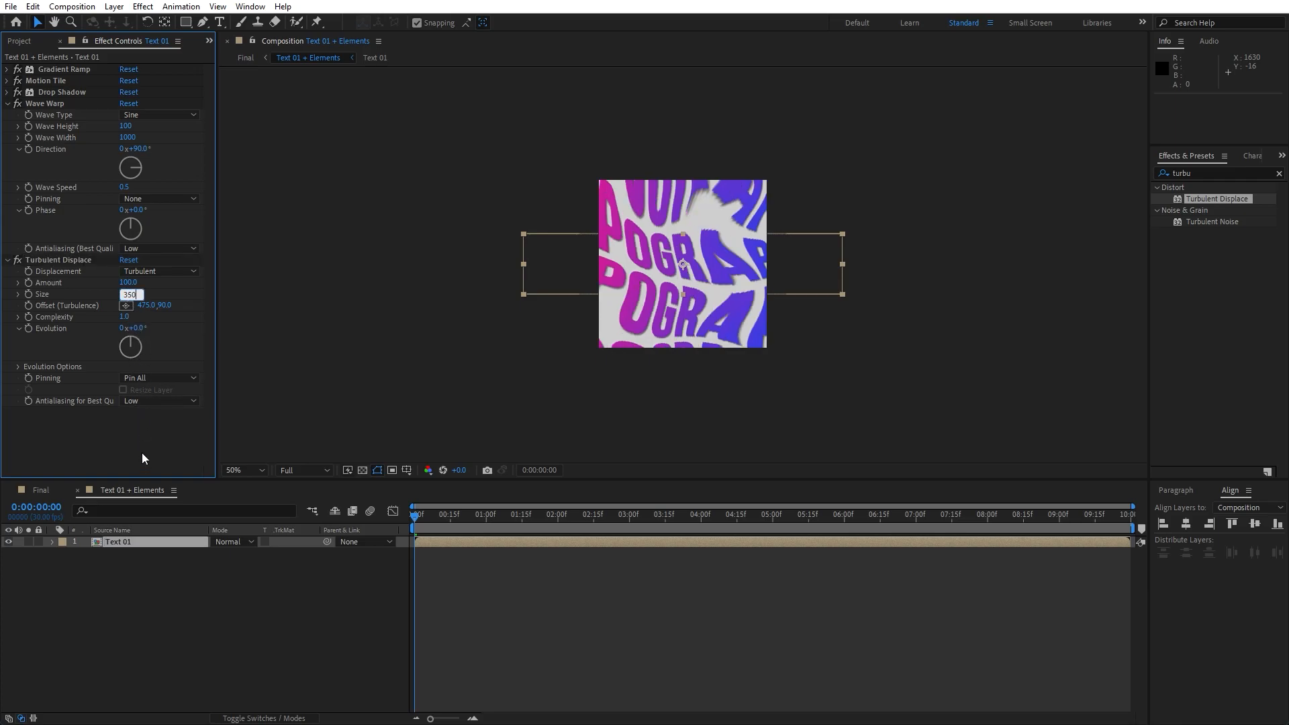
pyautogui.click(143, 452)
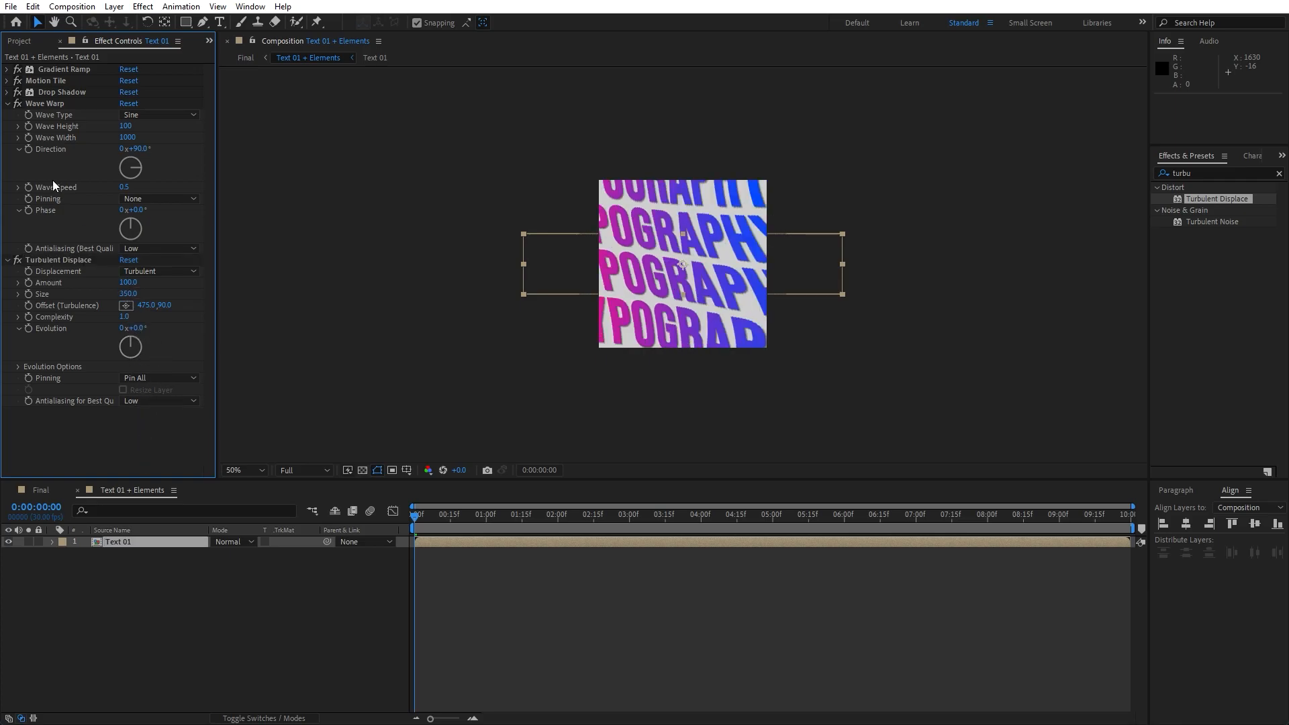
pyautogui.click(7, 105)
pyautogui.click(7, 115)
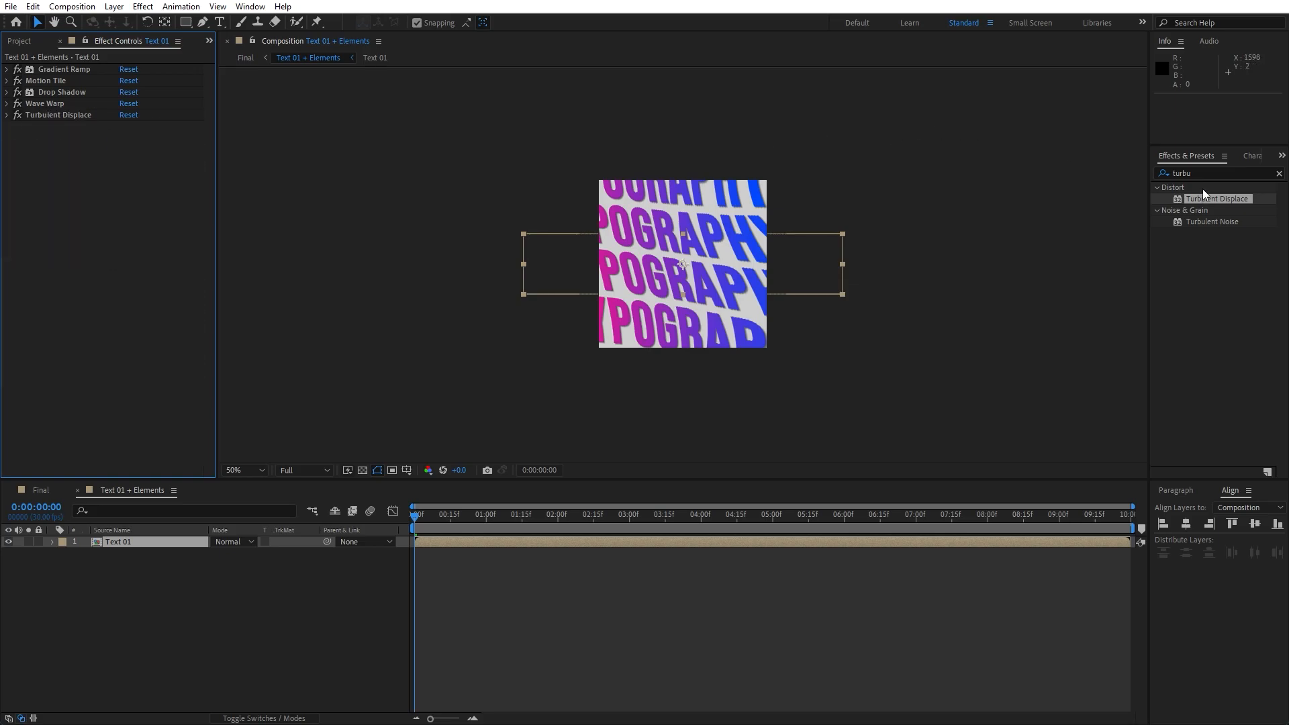
# Step: Apply CC Lens to the Text 01 layer with convergence -200
pyautogui.moveTo(1201, 173); pyautogui.dragTo(1068, 173)
pyautogui.write('cc lens')
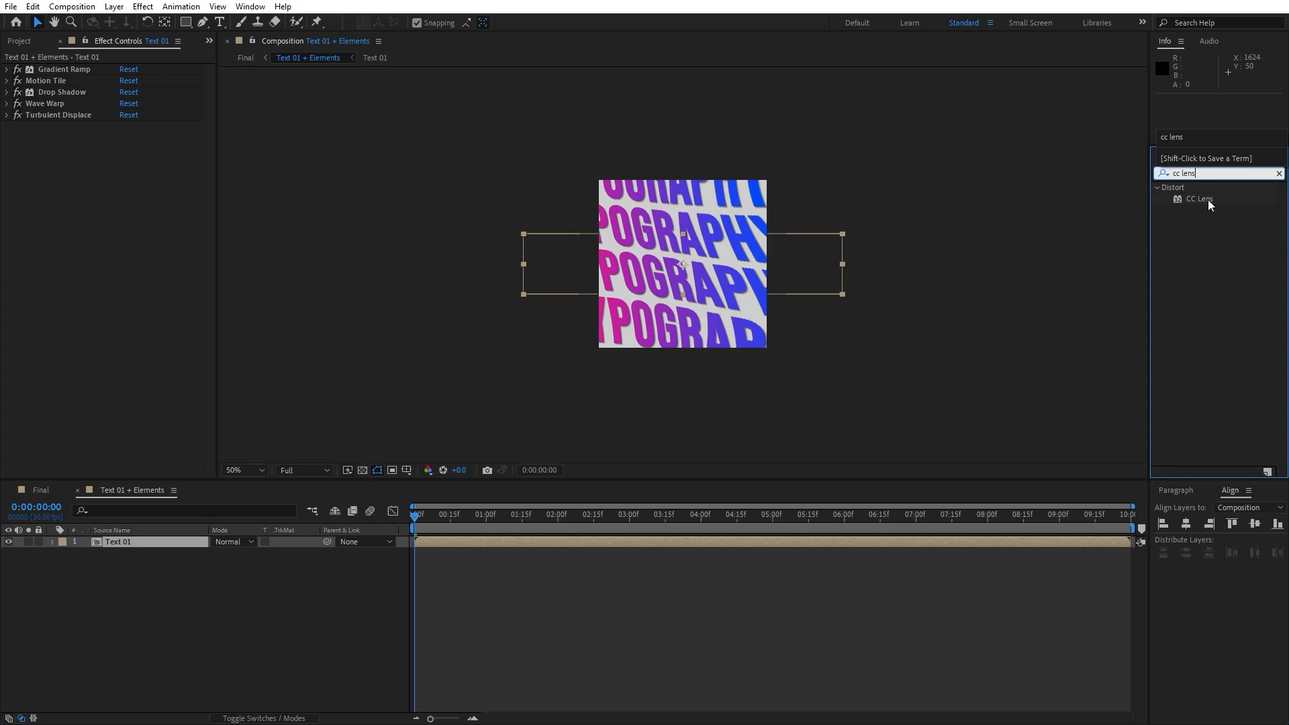
pyautogui.moveTo(1208, 200); pyautogui.dragTo(154, 544)
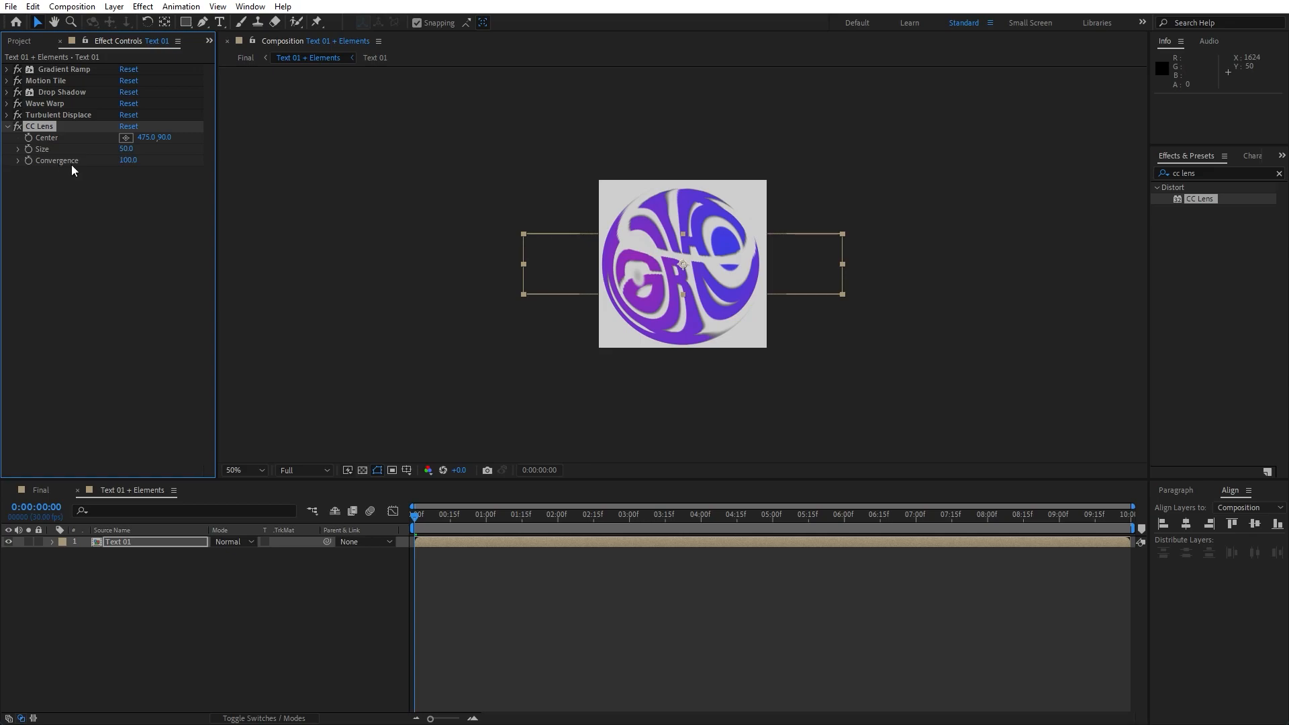
pyautogui.click(128, 161)
pyautogui.write('-200')
pyautogui.click(97, 236)
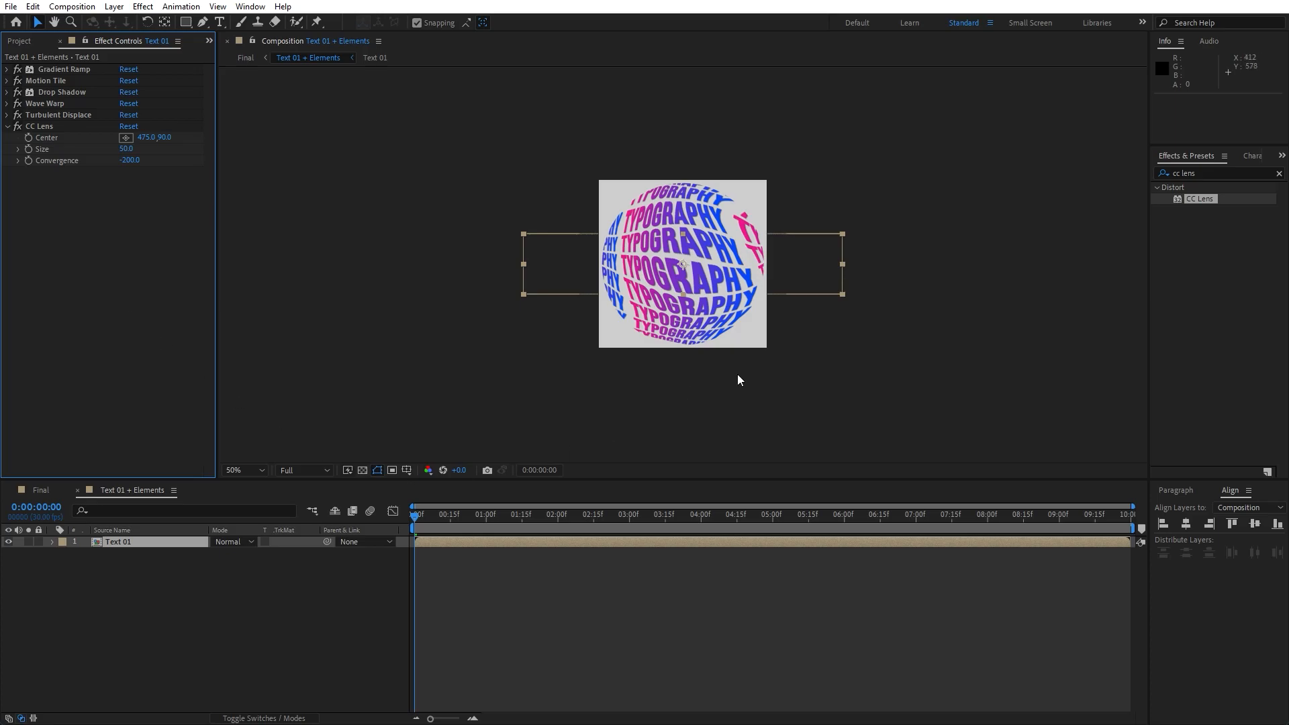
# Step: Preview the lens-warped text animation and scale the Text 01 layer to 95%
pyautogui.press('/')
pyautogui.moveTo(439, 517); pyautogui.dragTo(494, 514)
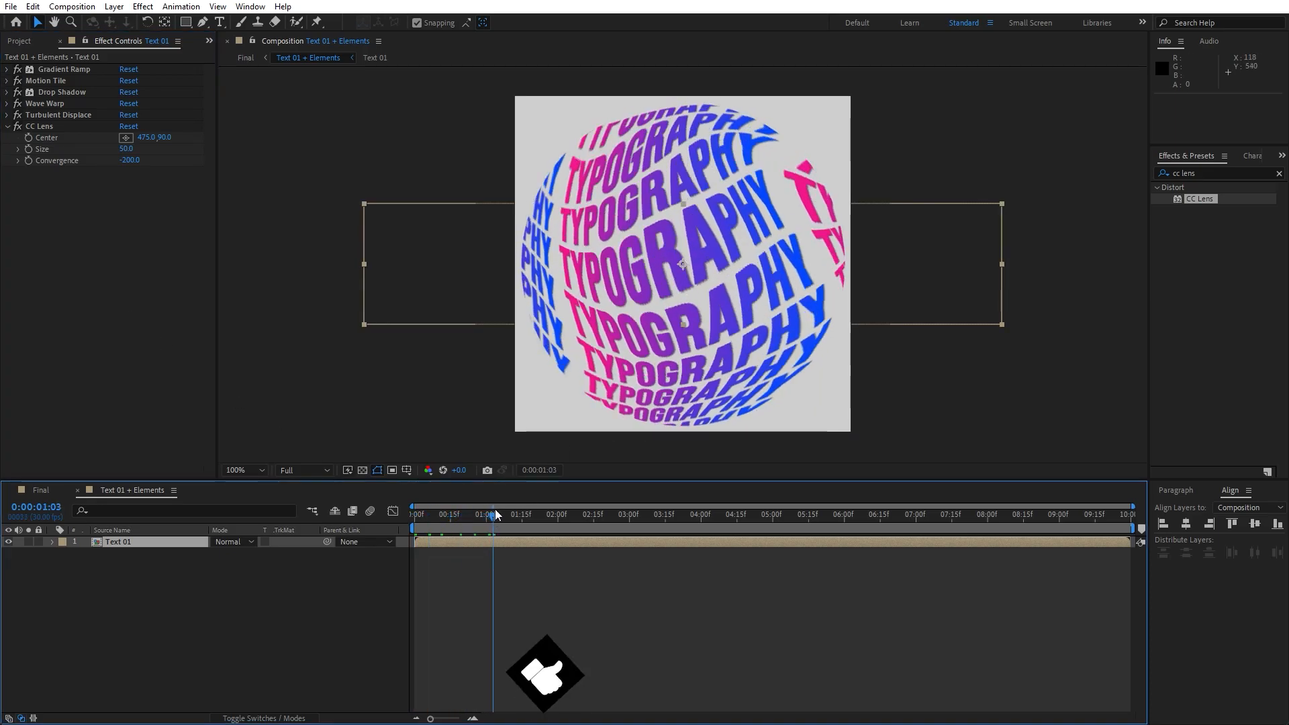
pyautogui.press('space')
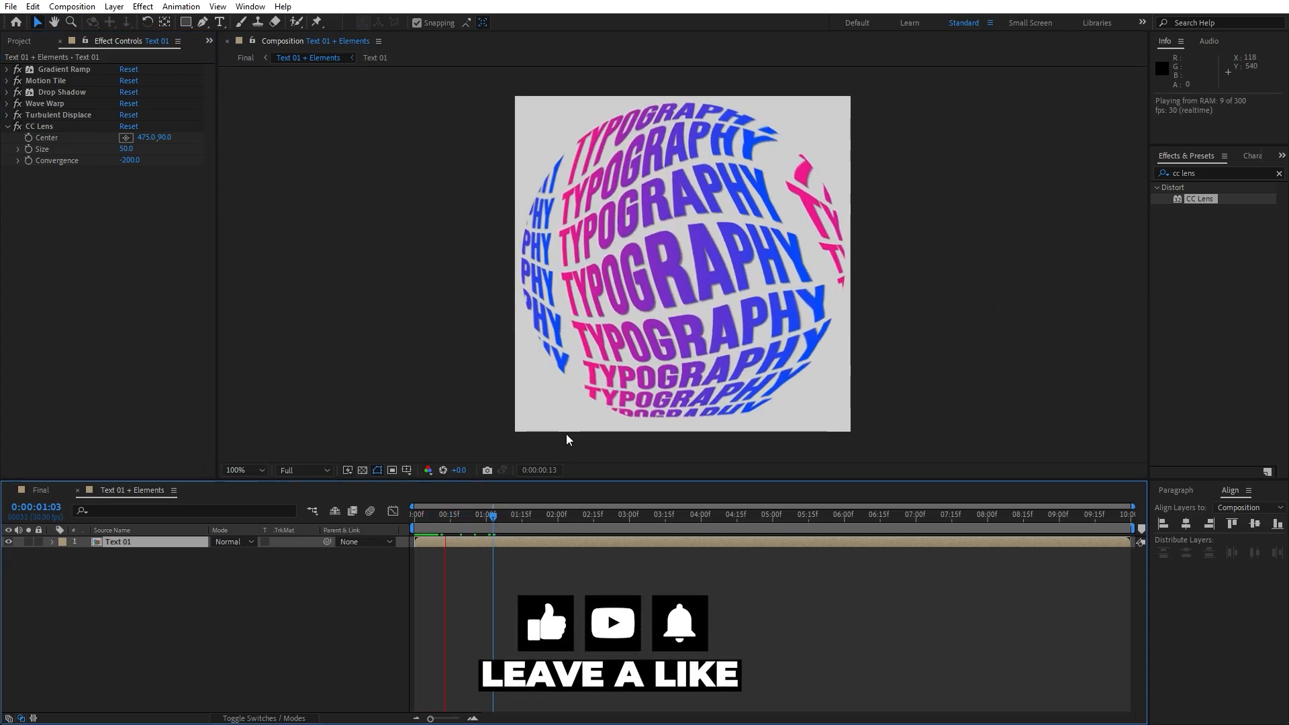
pyautogui.scroll(-2, 642, 410)
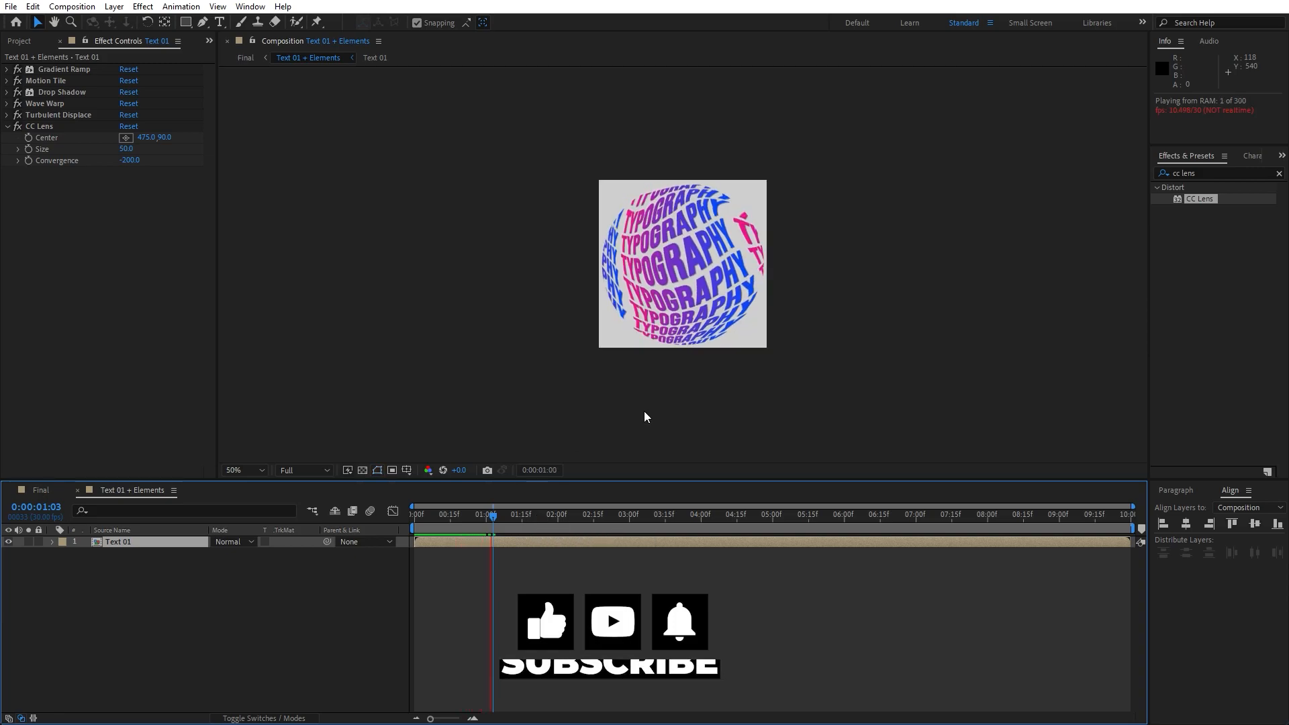
pyautogui.moveTo(492, 517)
pyautogui.mouseDown()
pyautogui.moveTo(452, 517)
pyautogui.moveTo(466, 518)
pyautogui.mouseUp()
pyautogui.press('s')
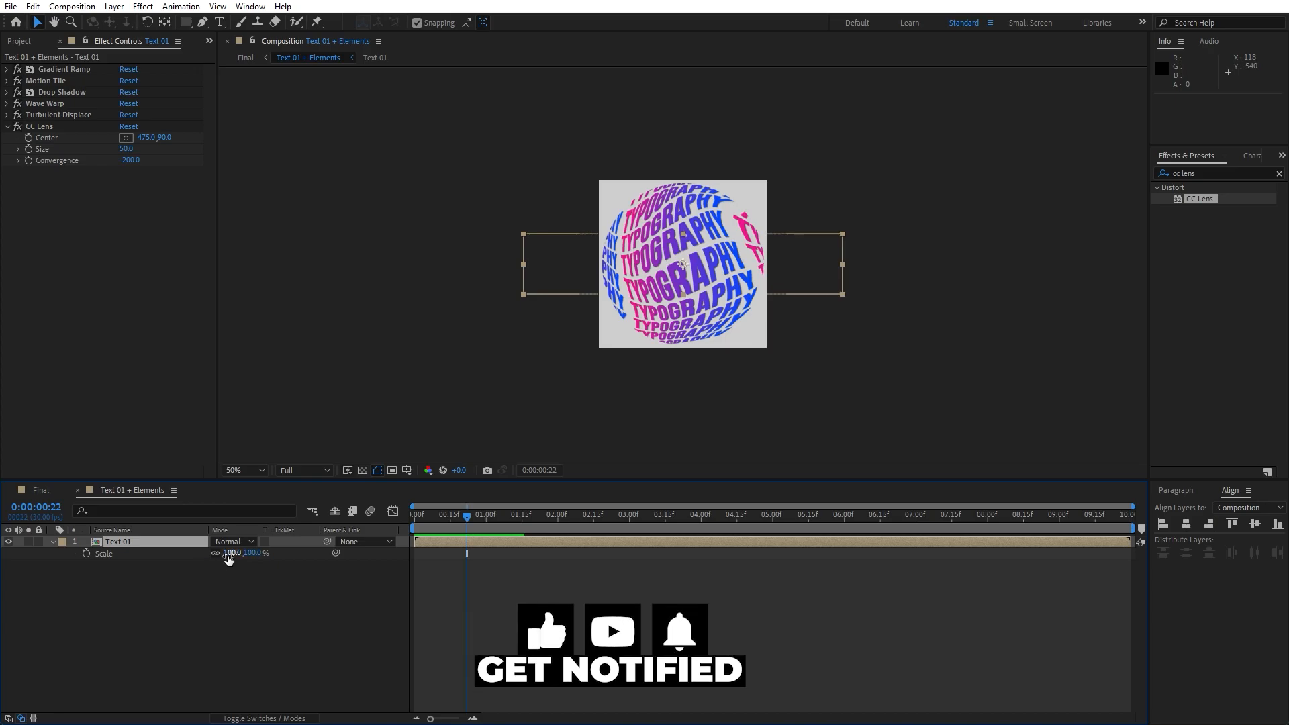
pyautogui.moveTo(230, 554); pyautogui.dragTo(233, 555)
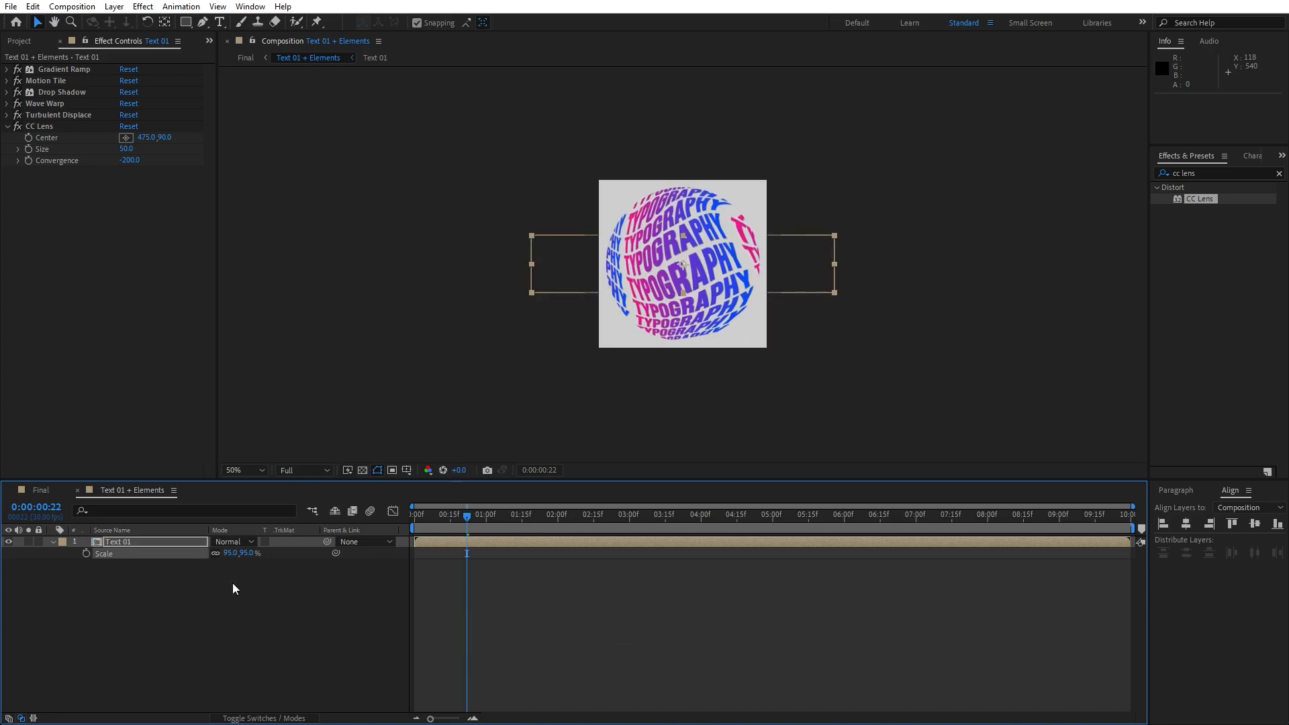
pyautogui.click(234, 588)
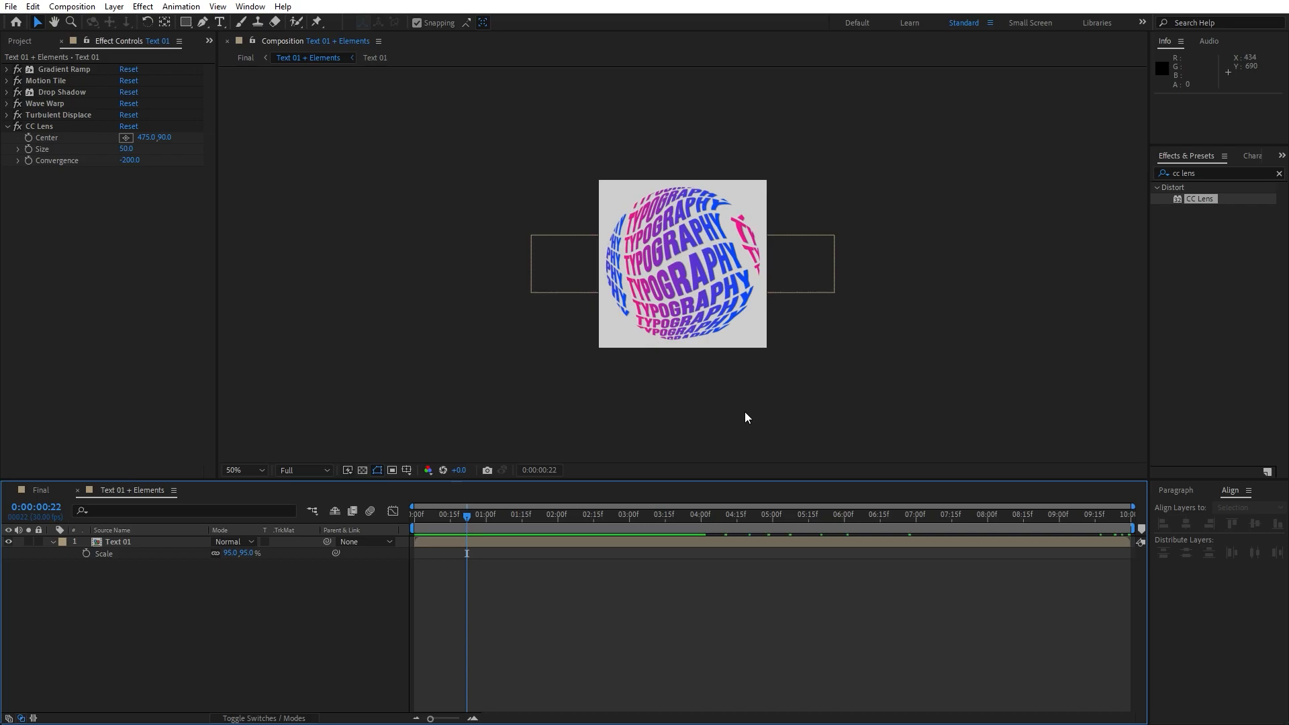
# Step: In the Final composition, apply Motion Tile to the Text 01 + Elements layer with output width and output height both set to 800
pyautogui.click(78, 490)
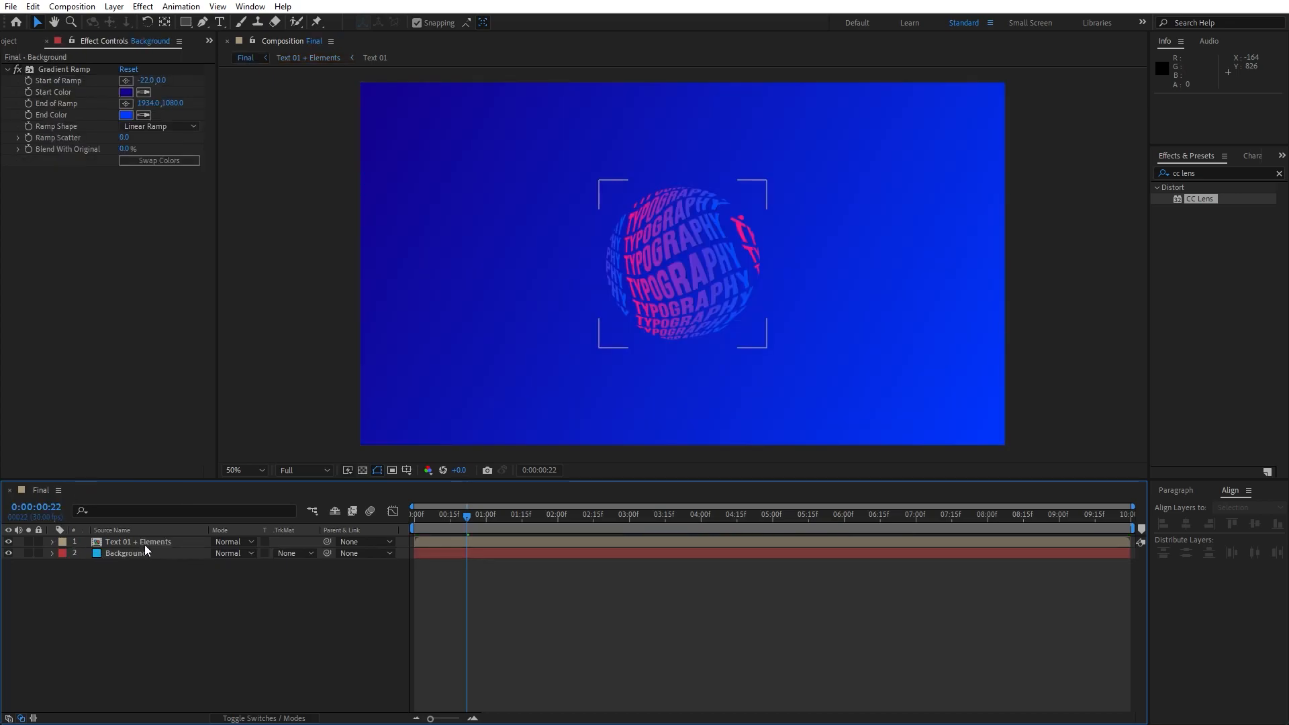
pyautogui.click(126, 546)
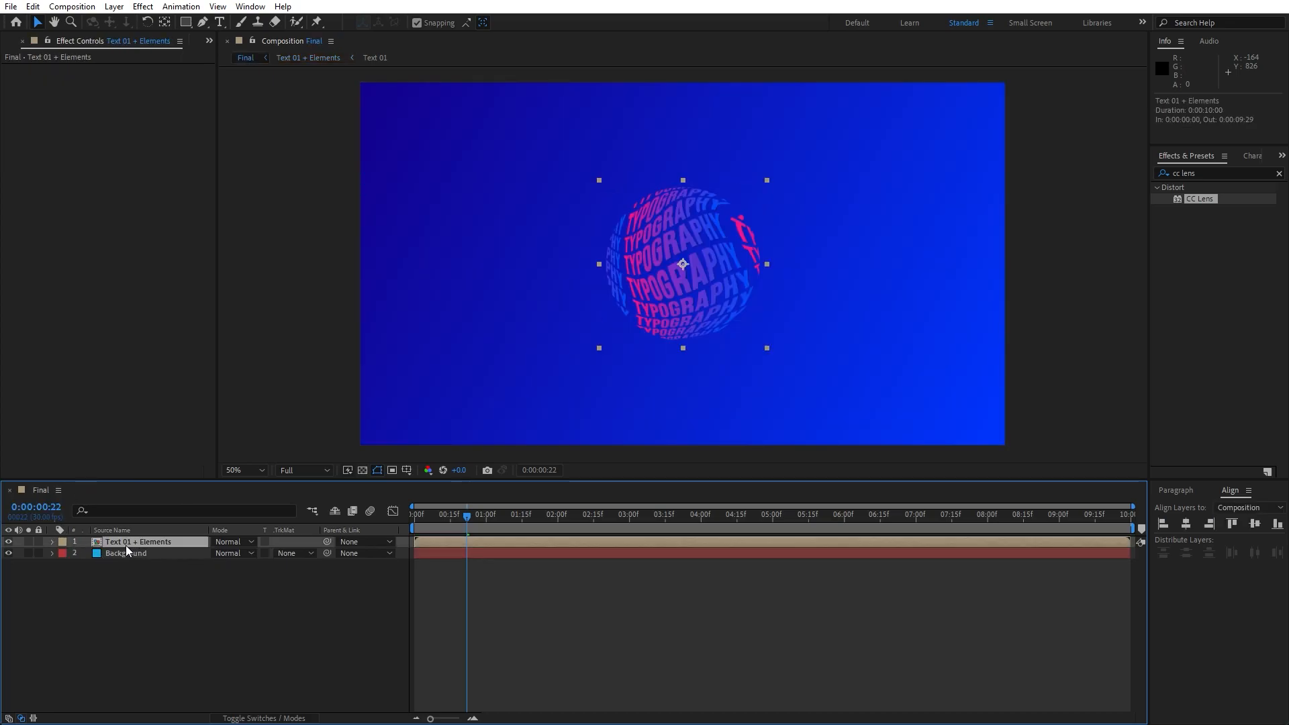
pyautogui.click(1214, 172)
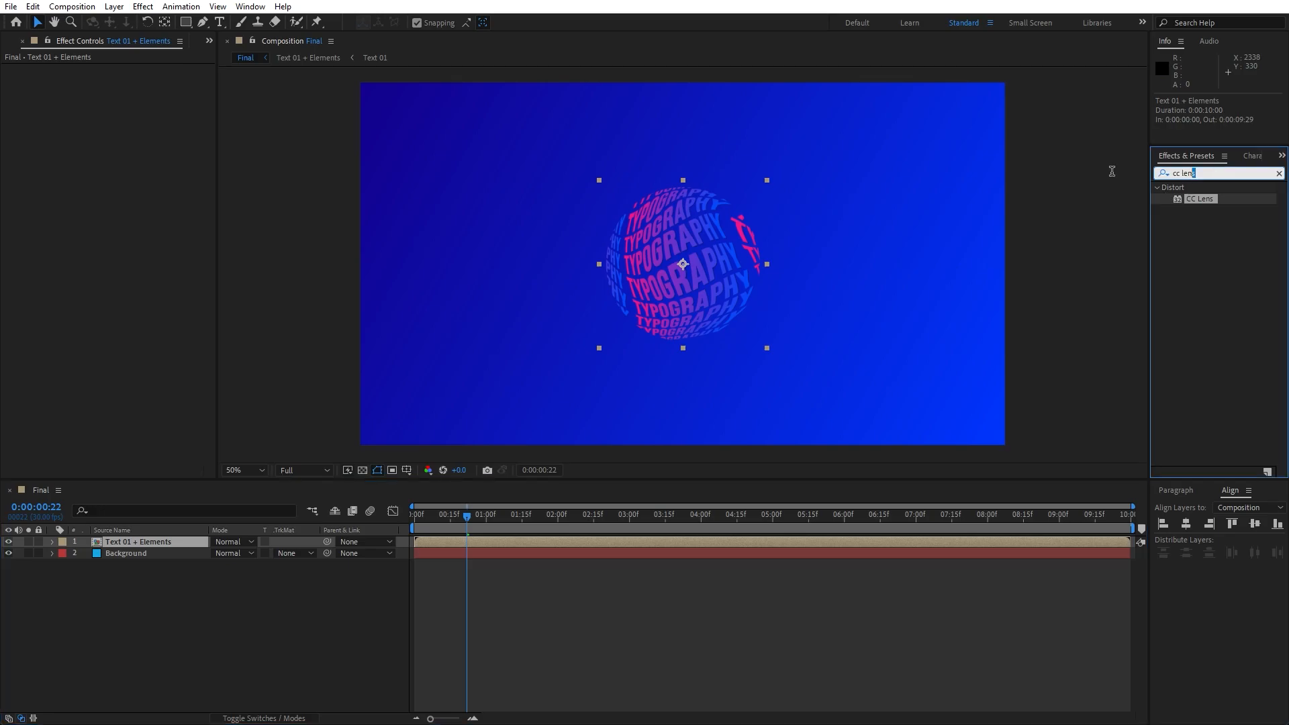
pyautogui.write('motion t')
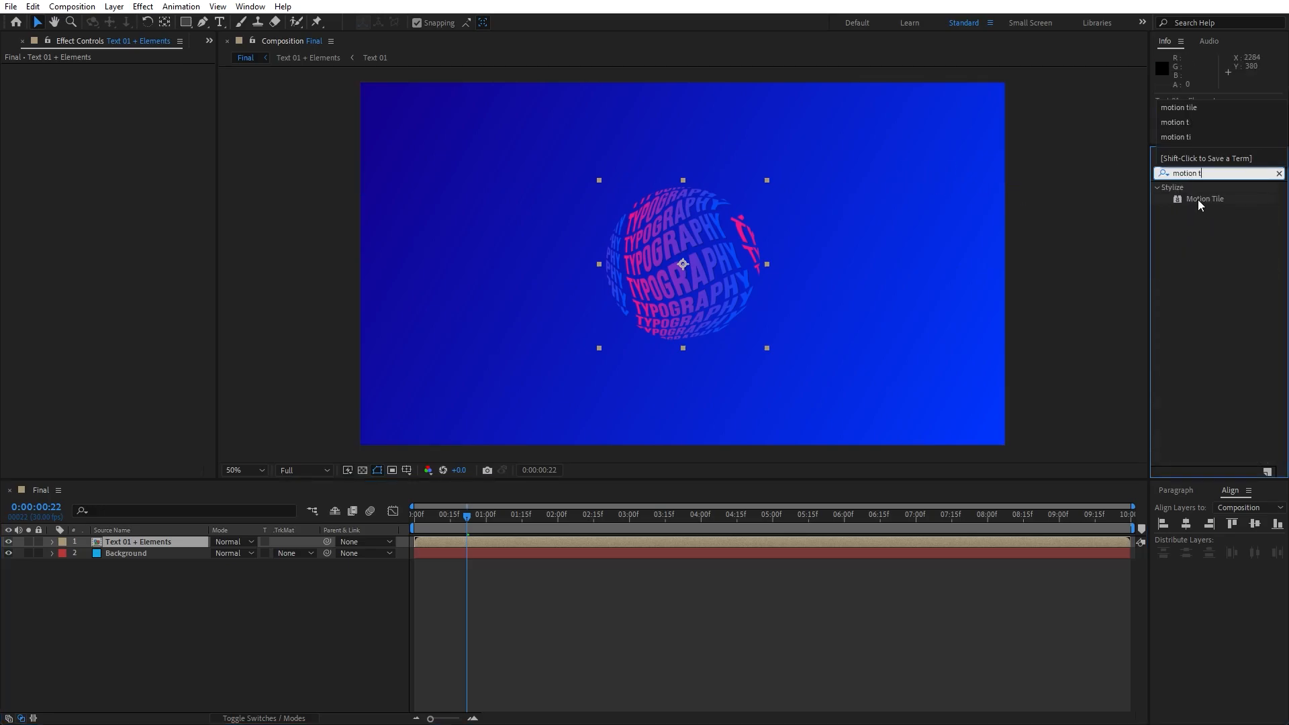
pyautogui.moveTo(1197, 200); pyautogui.dragTo(164, 540)
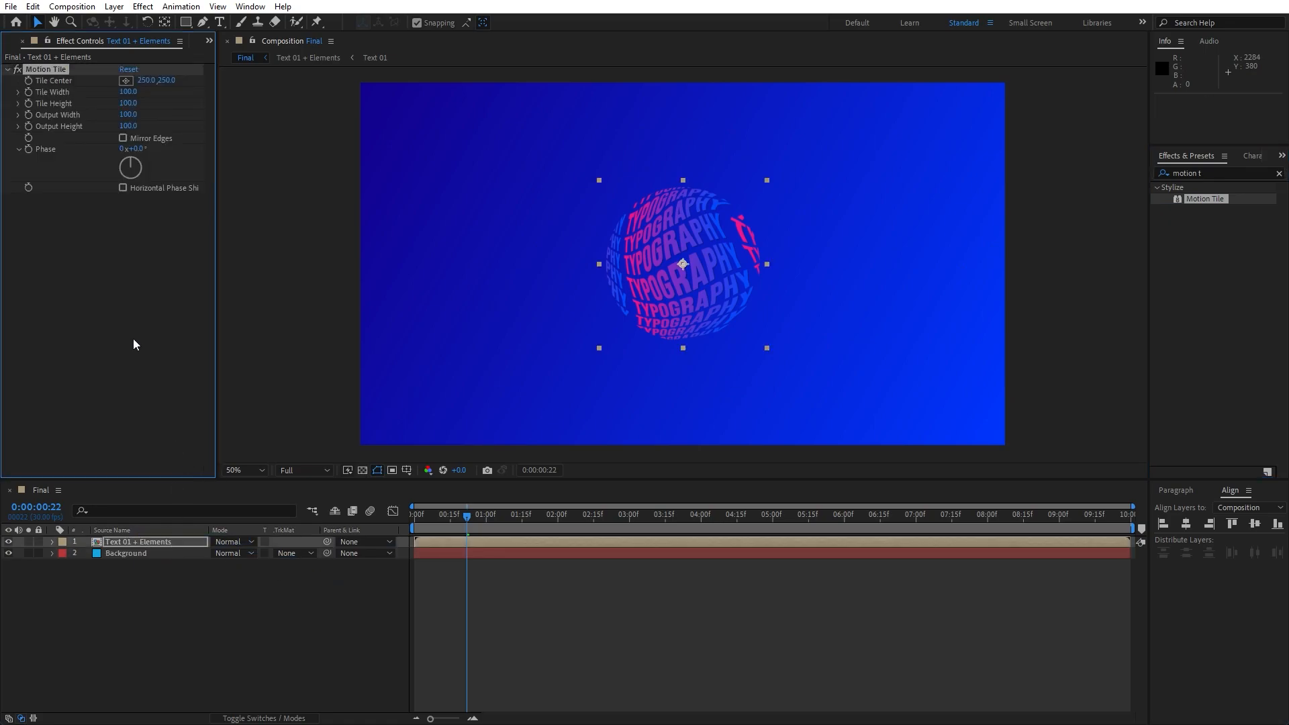
pyautogui.click(127, 115)
pyautogui.write('800')
pyautogui.press('Return')
pyautogui.click(127, 126)
pyautogui.write('800')
pyautogui.press('Return')
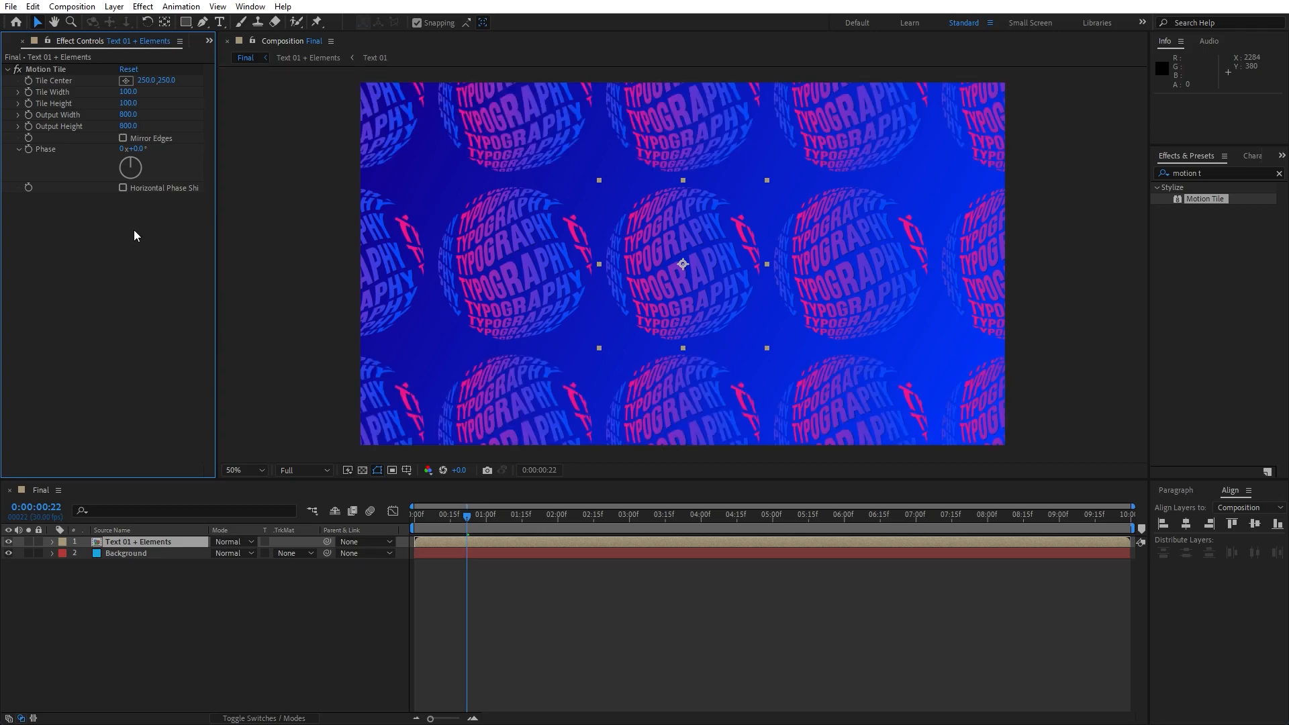
# Step: Apply Drop Shadow to the Text 01 + Elements layer with distance 20 and softness 200
pyautogui.click(1221, 172)
pyautogui.write('drop s')
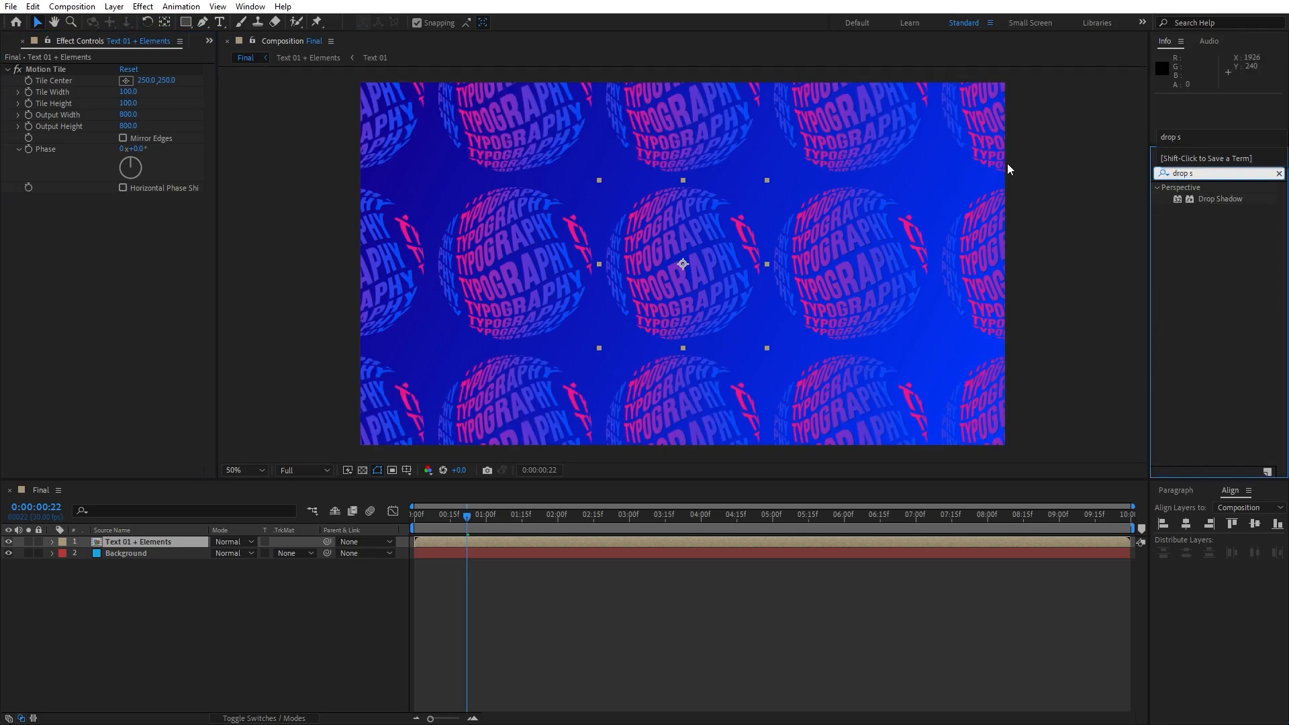
pyautogui.moveTo(1212, 199); pyautogui.dragTo(138, 544)
pyautogui.click(125, 271)
pyautogui.write('20')
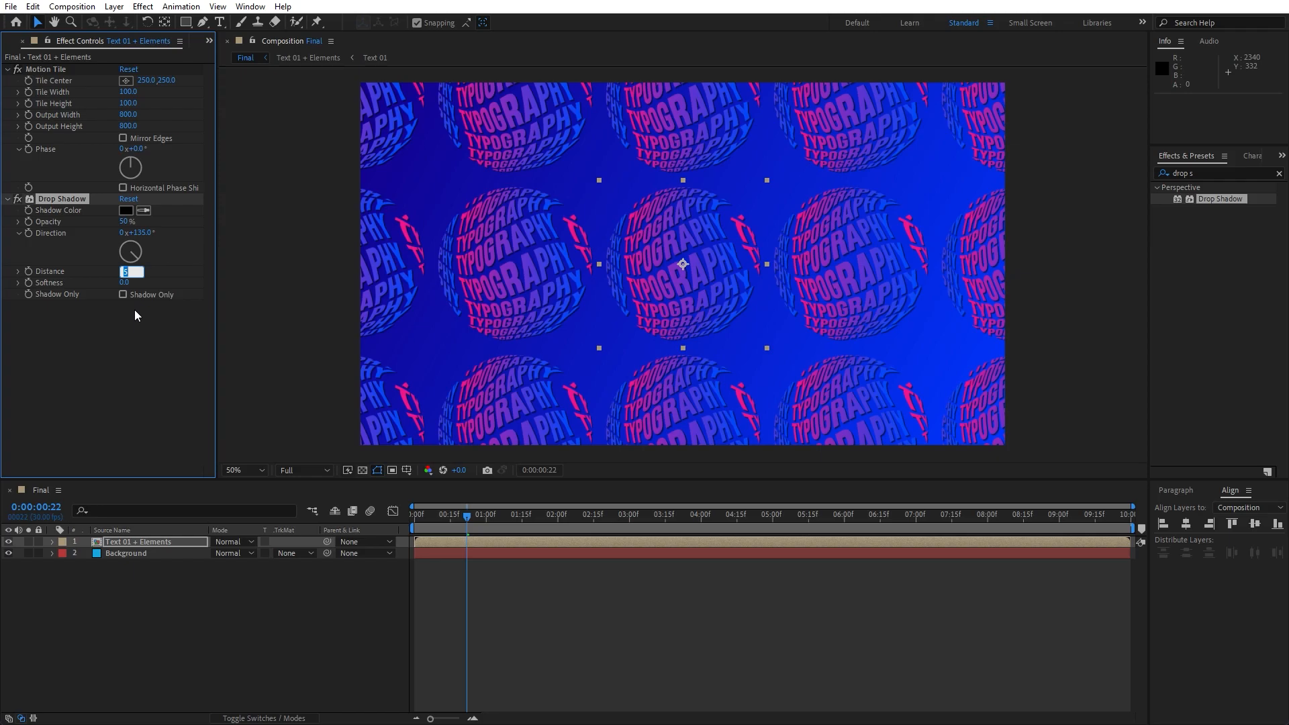
pyautogui.press('Return')
pyautogui.click(124, 282)
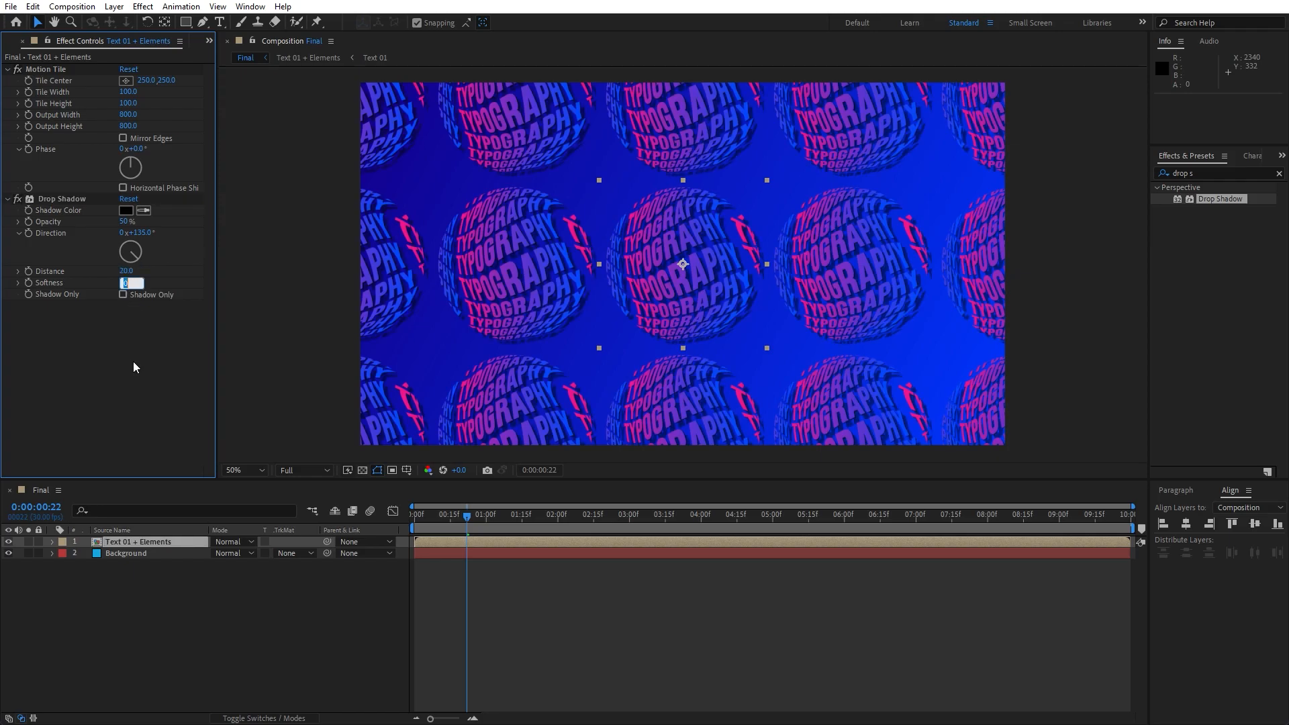
pyautogui.write('22')
pyautogui.write('00')
pyautogui.press('Return')
# Step: Apply Glow to the Text 01 + Elements layer with threshold 95% and radius 85, and collapse the settings of all three effects
pyautogui.click(1201, 174)
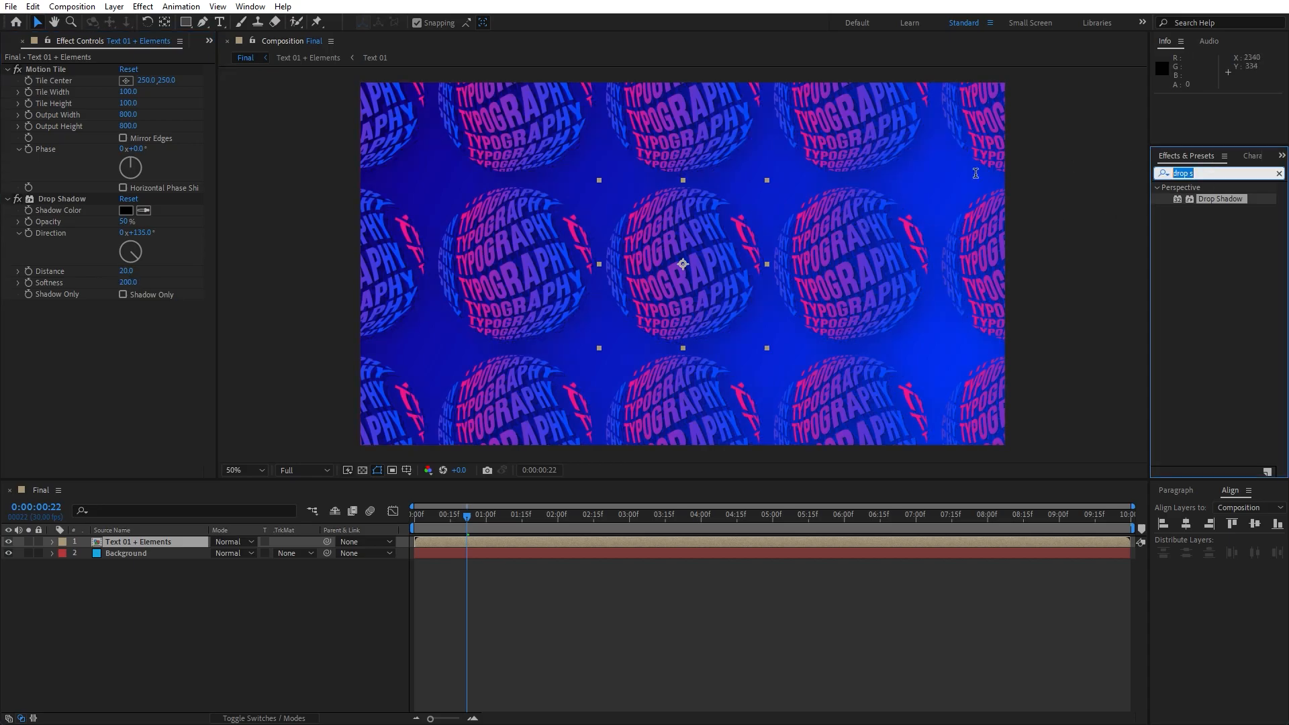
pyautogui.write('glow')
pyautogui.moveTo(1206, 255); pyautogui.dragTo(120, 543)
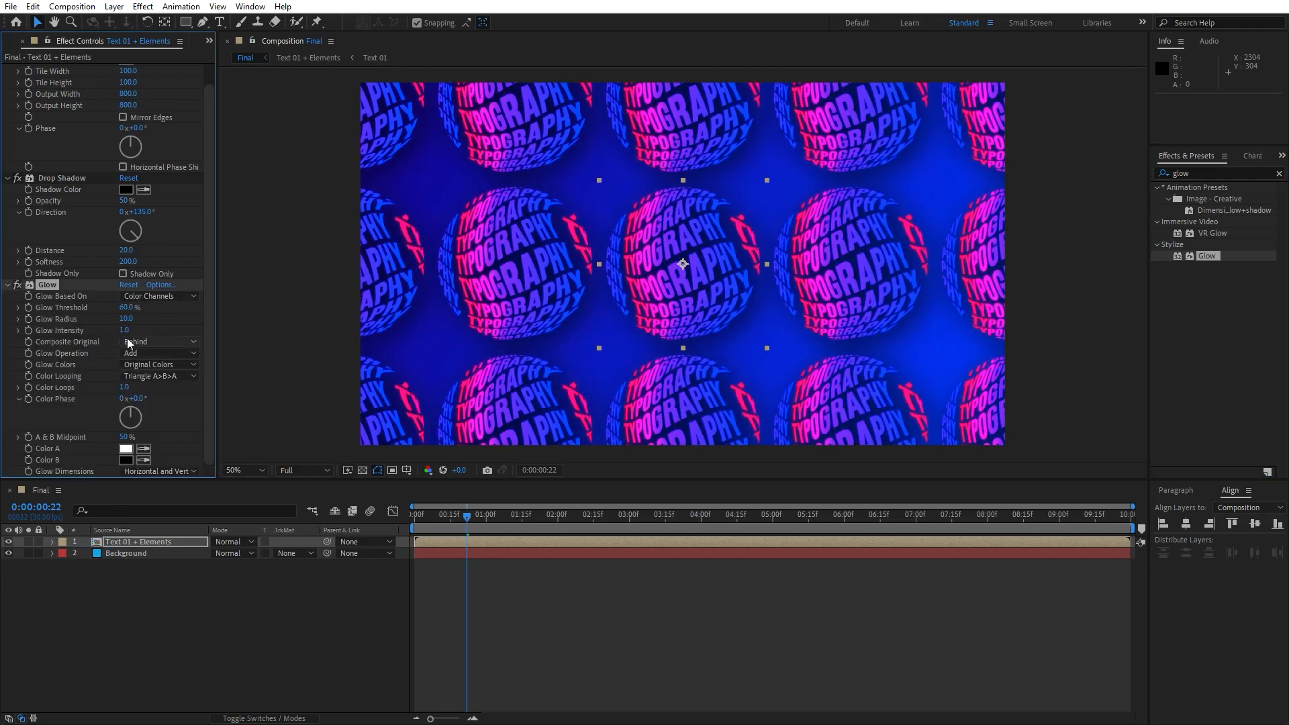
pyautogui.click(127, 307)
pyautogui.write('95')
pyautogui.press('Tab')
pyautogui.write('85')
pyautogui.press('Return')
pyautogui.scroll(2, 73, 214)
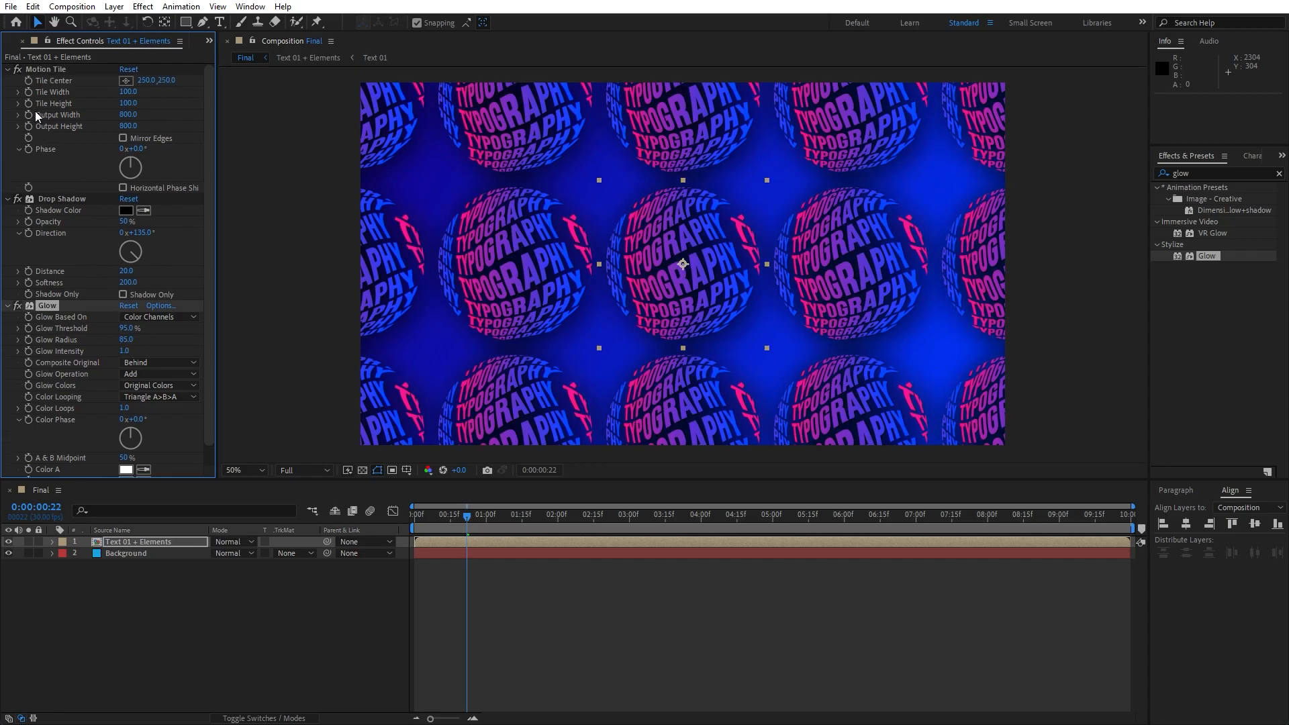
pyautogui.click(7, 69)
pyautogui.click(8, 81)
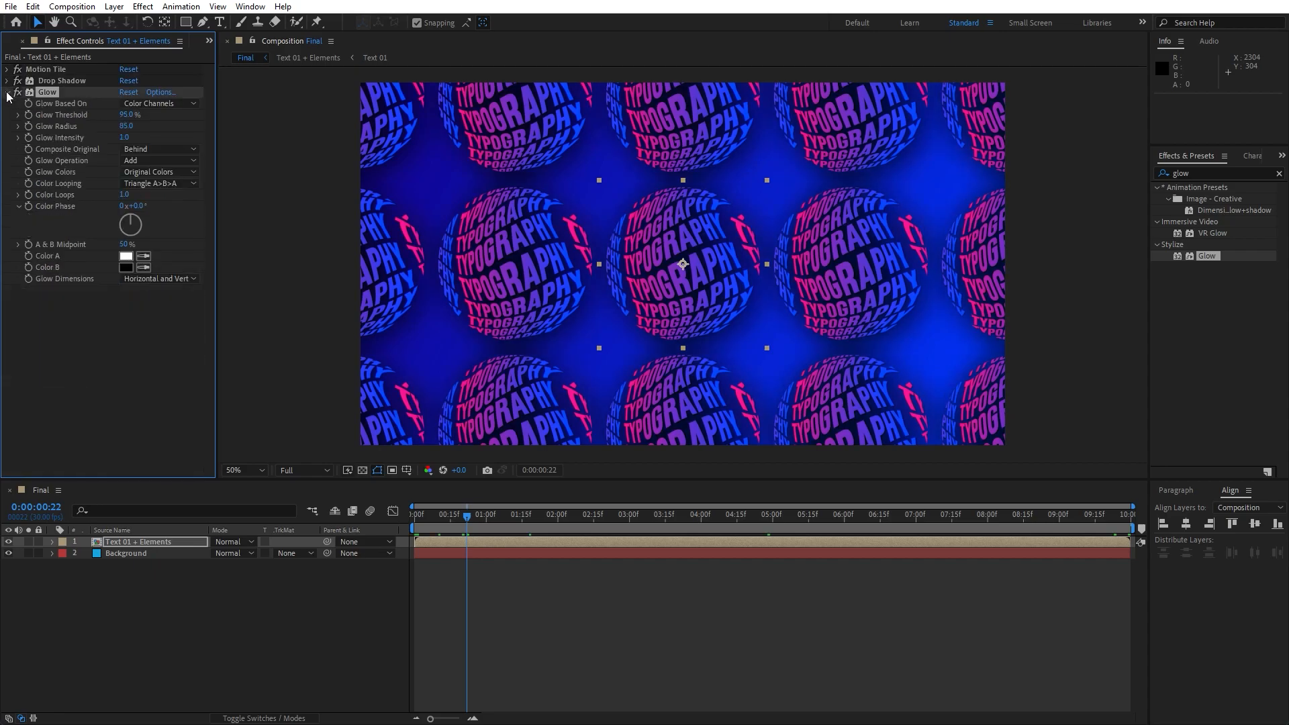
pyautogui.click(7, 92)
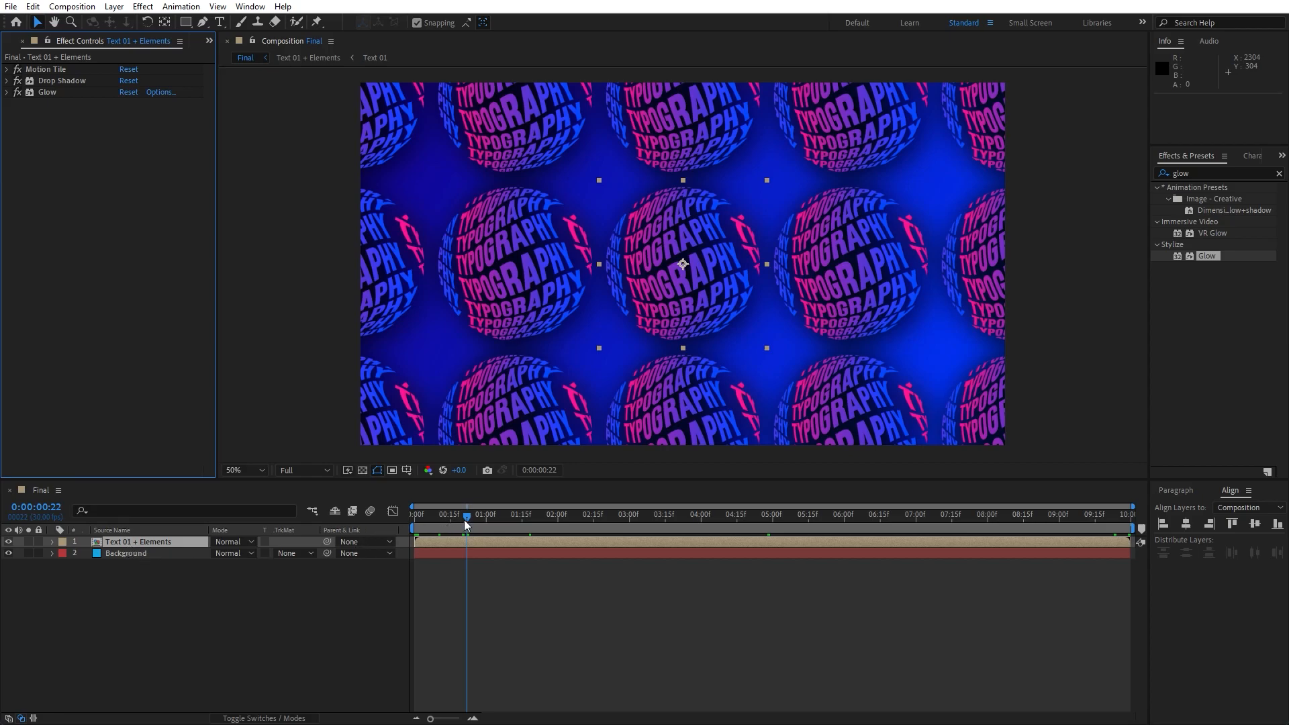
# Step: Keyframe the Text 01 + Elements position at 0:00:00:00 and set its X position to 1500 at 0:00:09:29, and play the animation
pyautogui.moveTo(465, 521); pyautogui.dragTo(405, 522)
pyautogui.press('p')
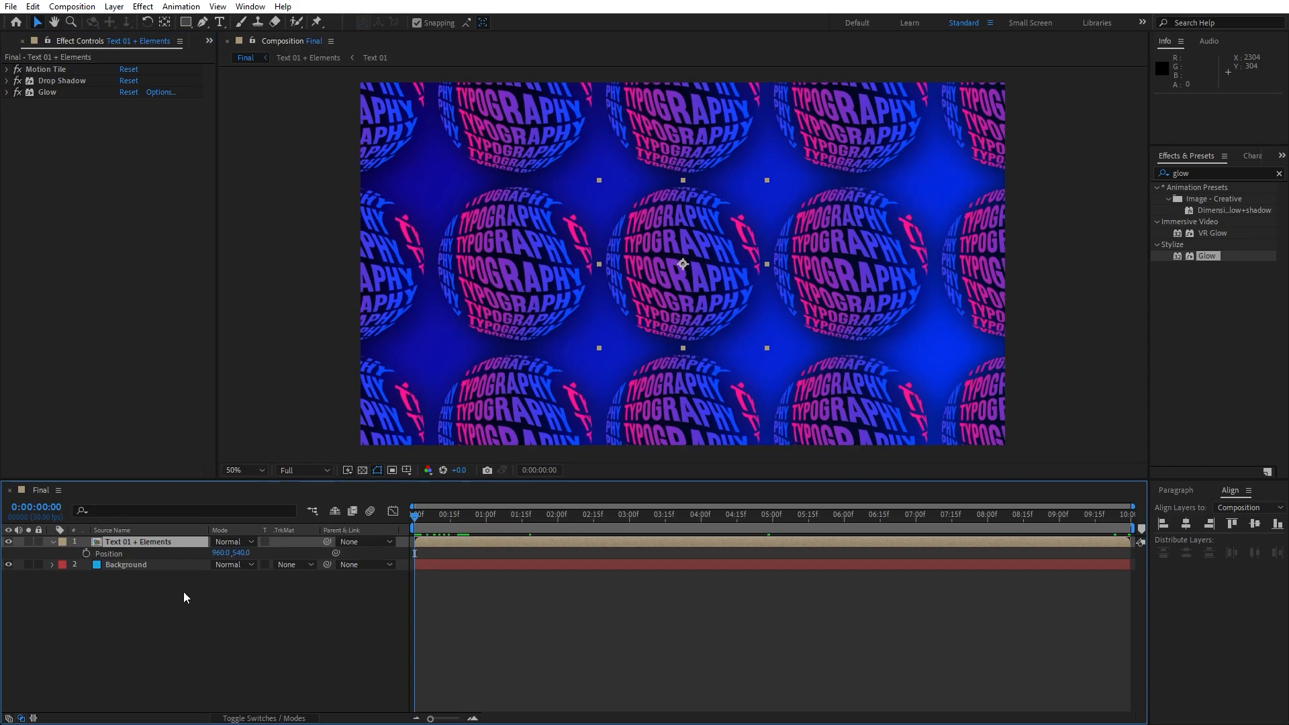
pyautogui.click(86, 552)
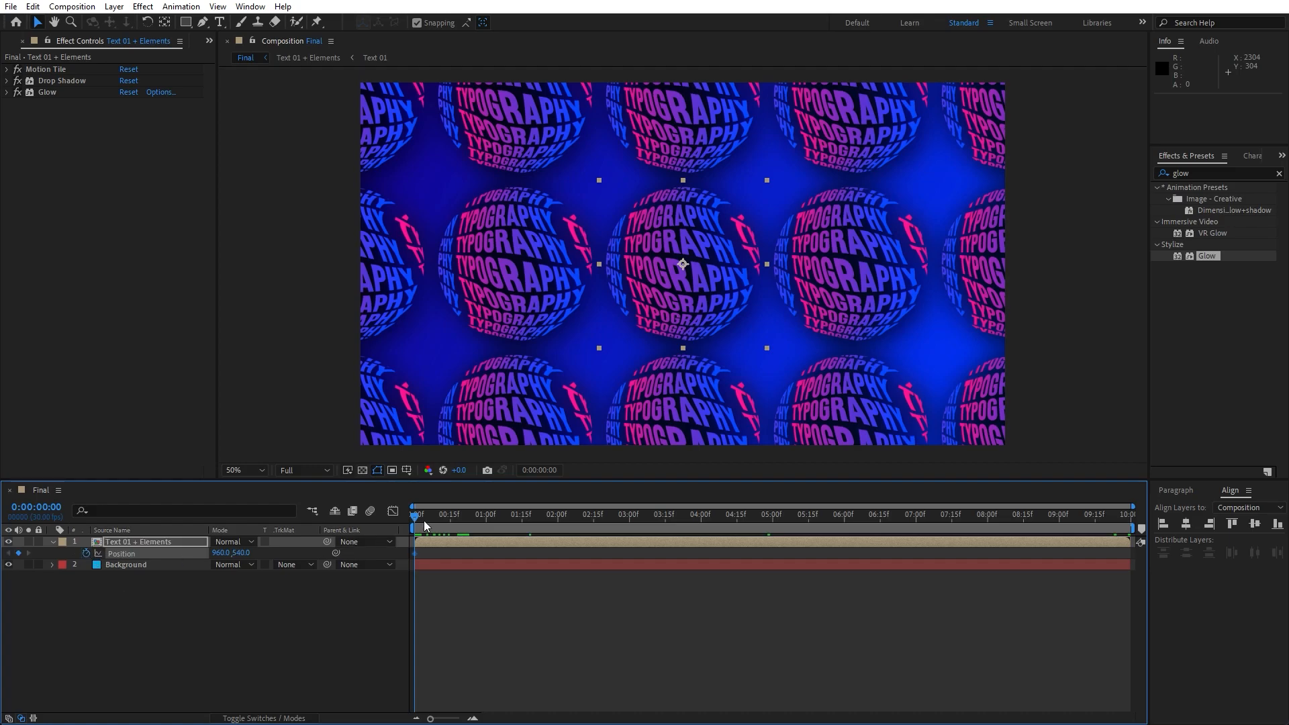
pyautogui.moveTo(424, 525); pyautogui.dragTo(1128, 523)
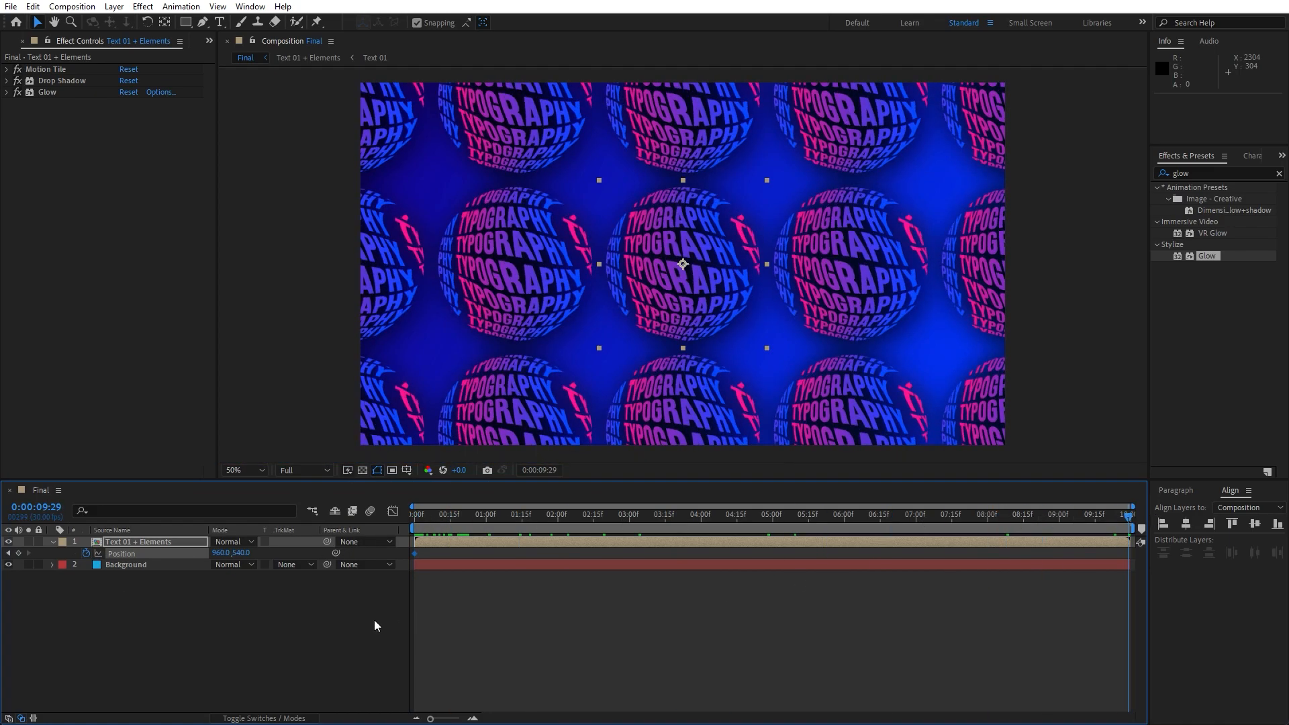
pyautogui.click(222, 553)
pyautogui.write('1500')
pyautogui.click(300, 633)
pyautogui.press('space')
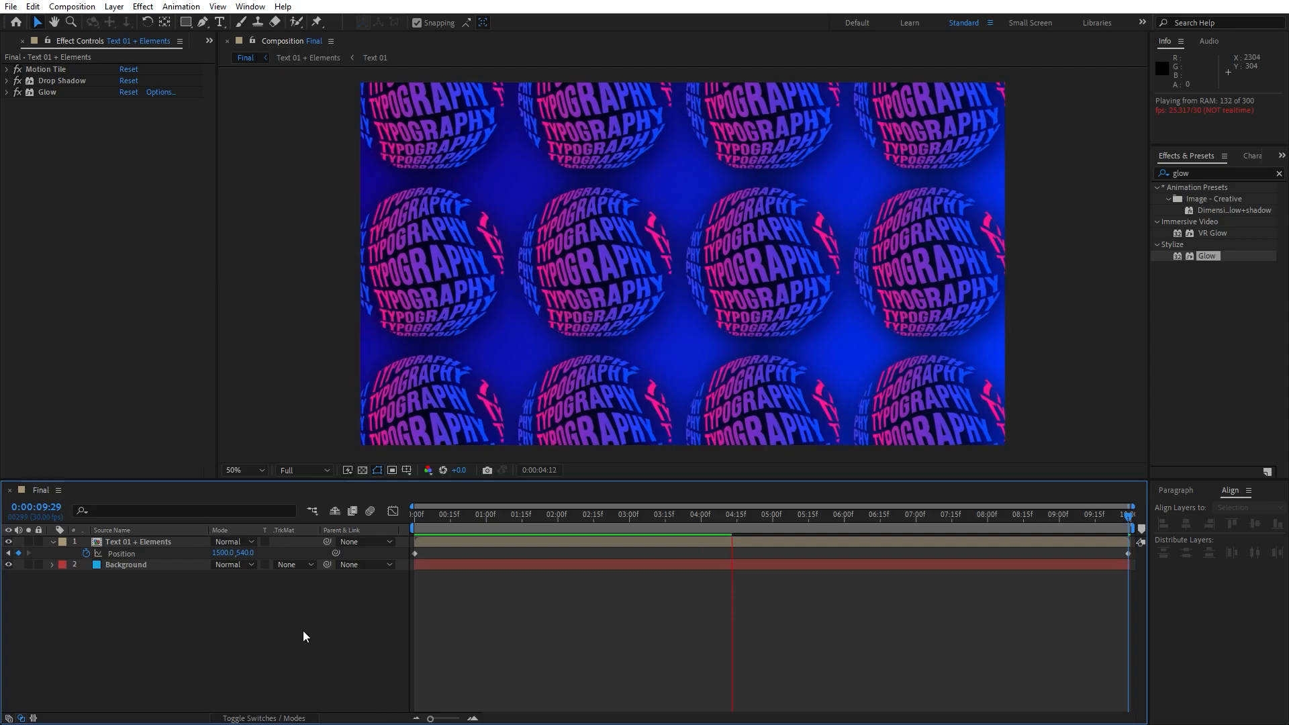
# Step: Collapse the Text 01 + Elements layer's properties and duplicate the layer
pyautogui.moveTo(465, 515); pyautogui.dragTo(445, 516)
pyautogui.click(175, 543)
pyautogui.click(53, 542)
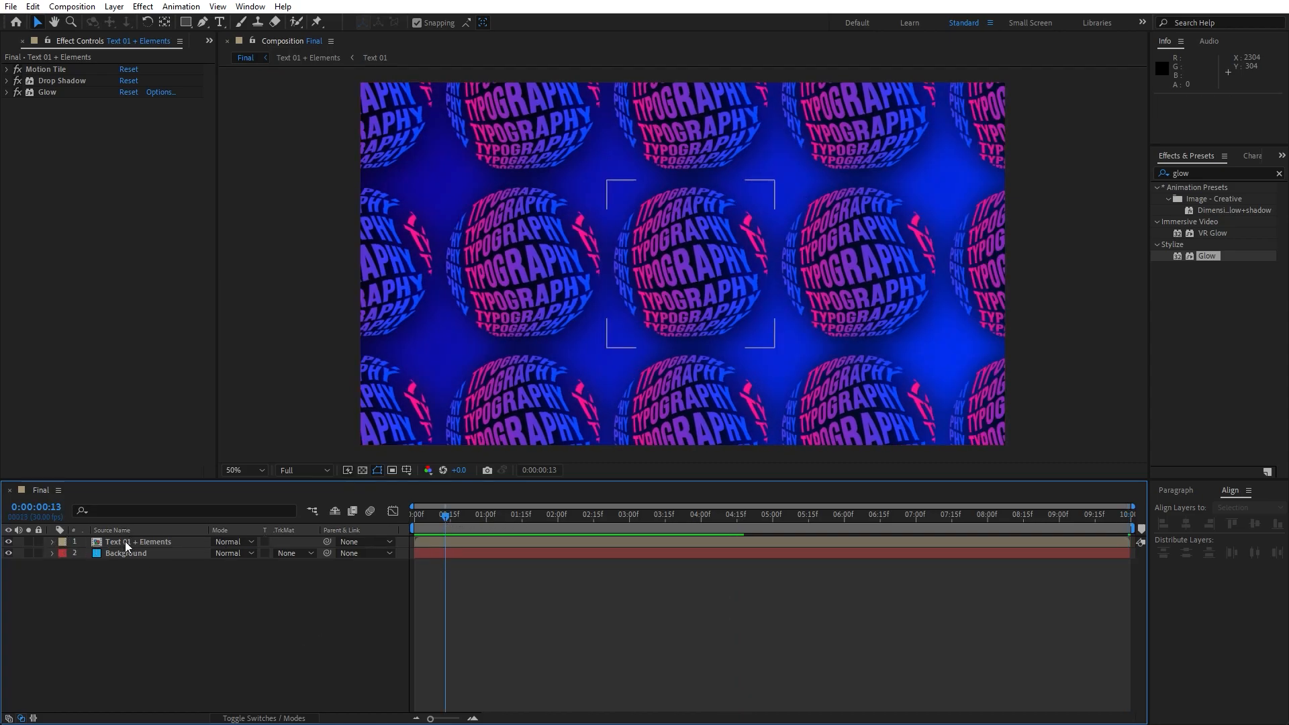
pyautogui.click(151, 543)
pyautogui.hotkey('ctrl', 'd')
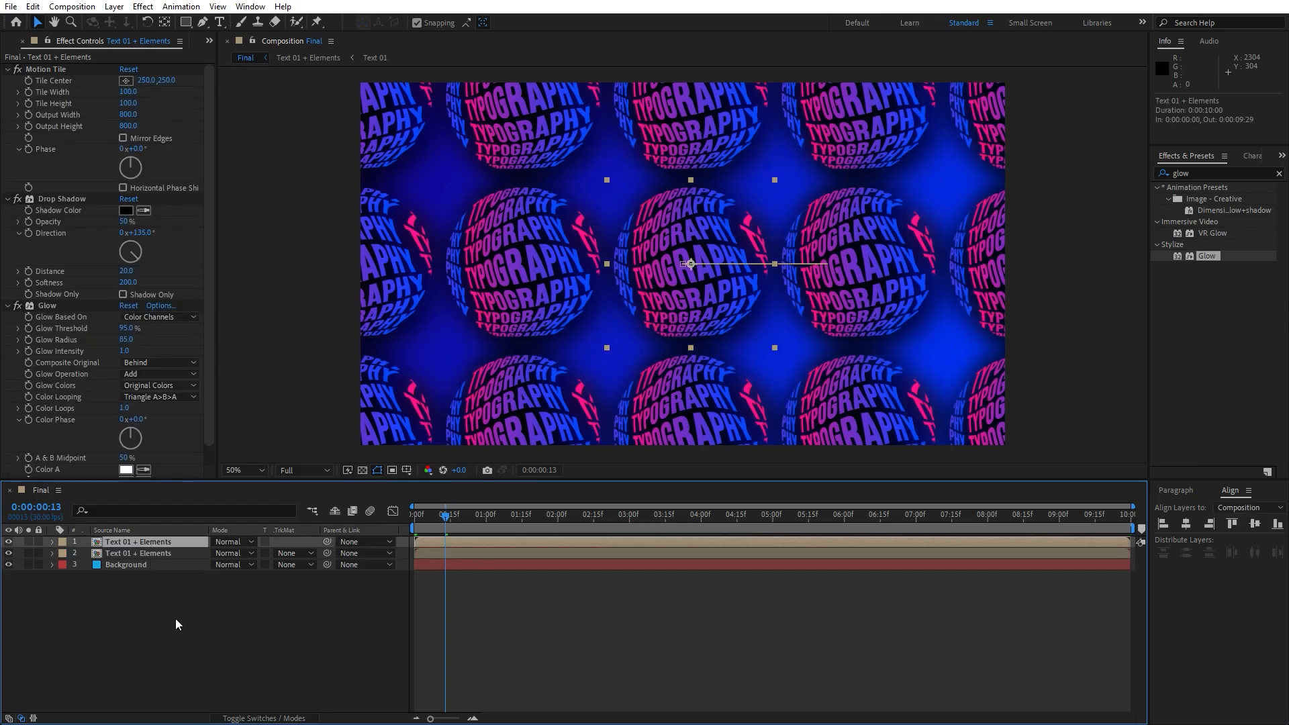
# Step: Rename the lower Text 01 + Elements copy as Text 01 + Elements SHADOW
pyautogui.click(156, 553)
pyautogui.press('Return')
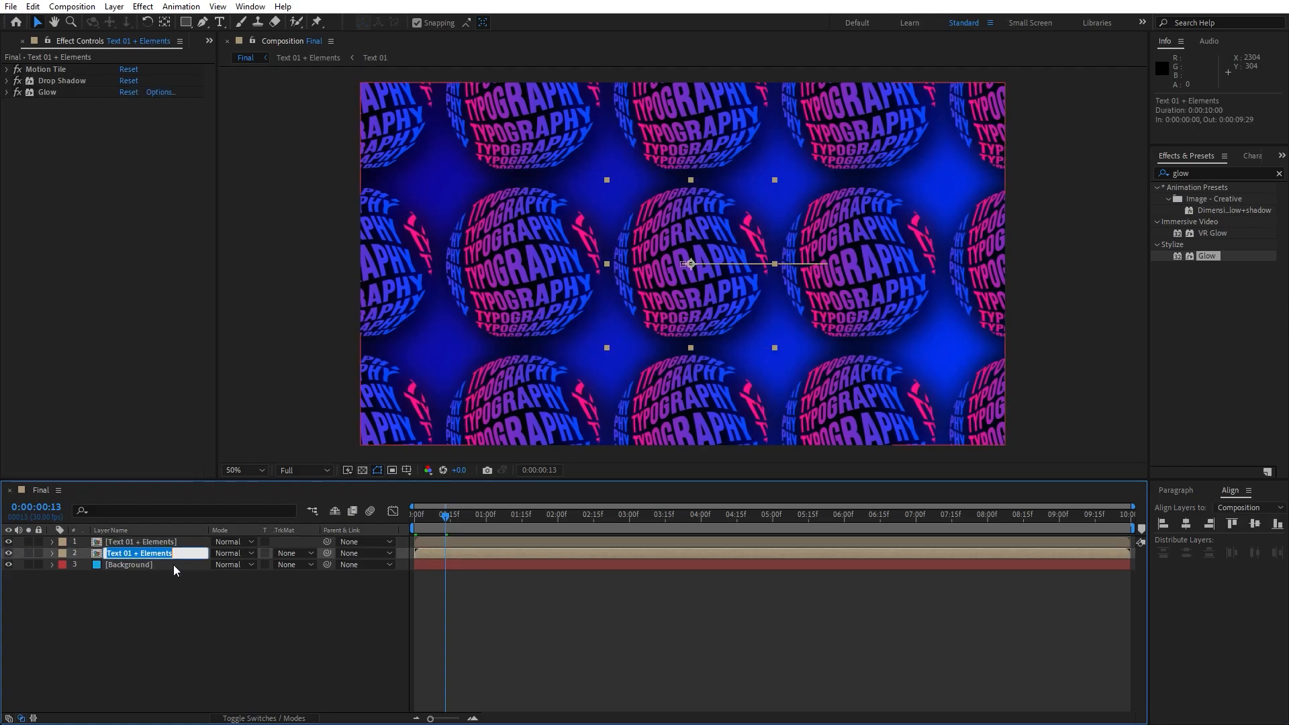
pyautogui.write('SHADOW')
pyautogui.click(172, 570)
# Step: Apply the Fill effect to the Text 01 + Elements SHADOW layer and delete its Glow effect
pyautogui.click(175, 555)
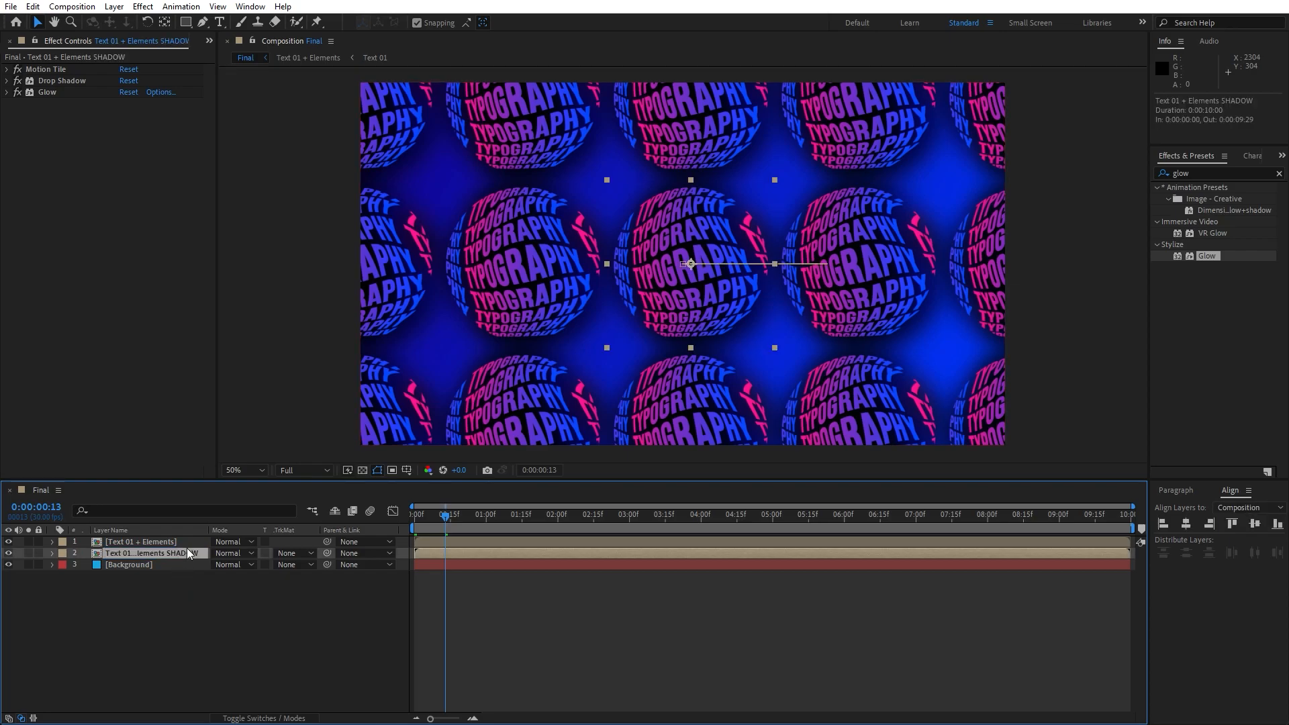
pyautogui.click(1208, 173)
pyautogui.write('fill')
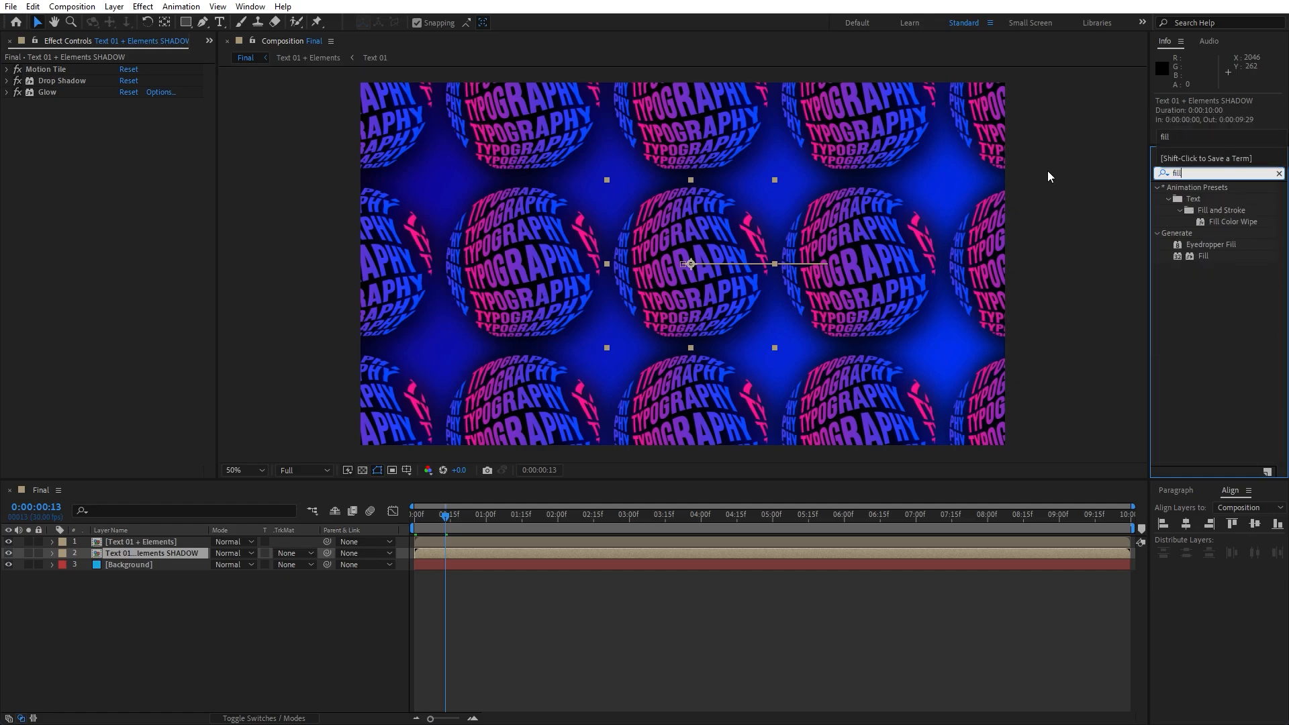
pyautogui.moveTo(1203, 255); pyautogui.dragTo(161, 553)
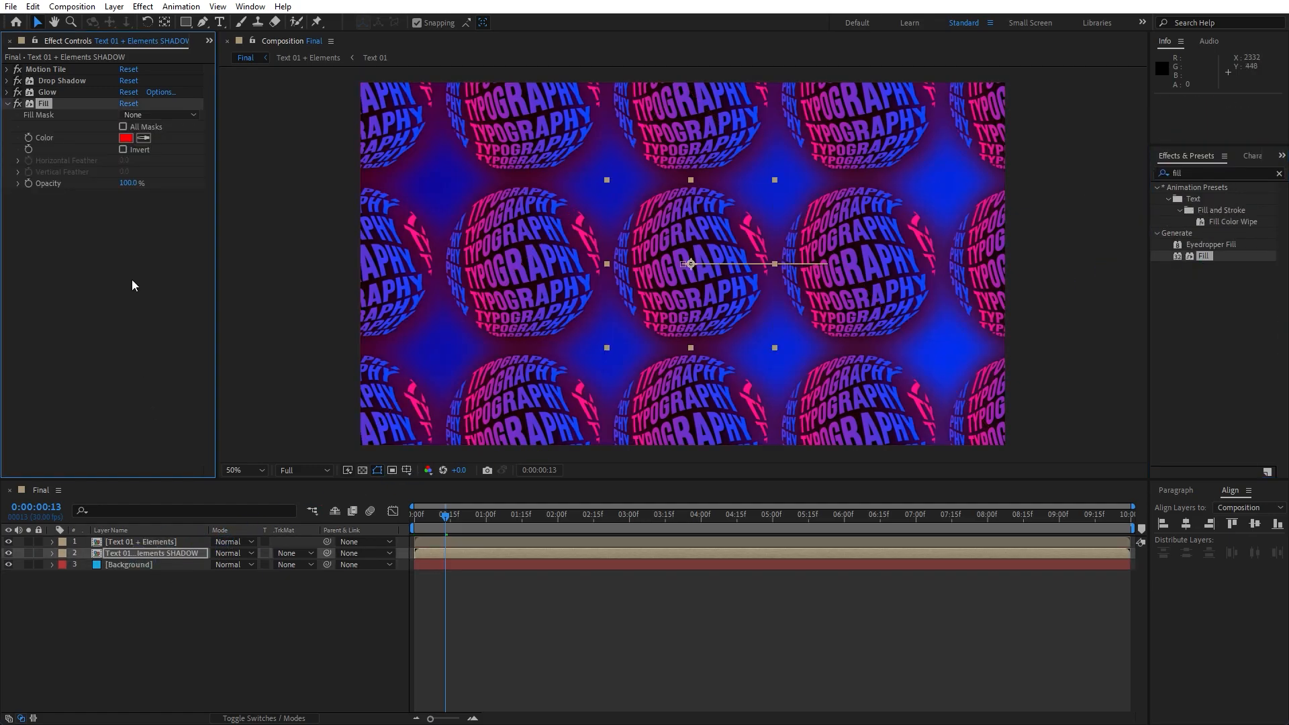
pyautogui.click(49, 91)
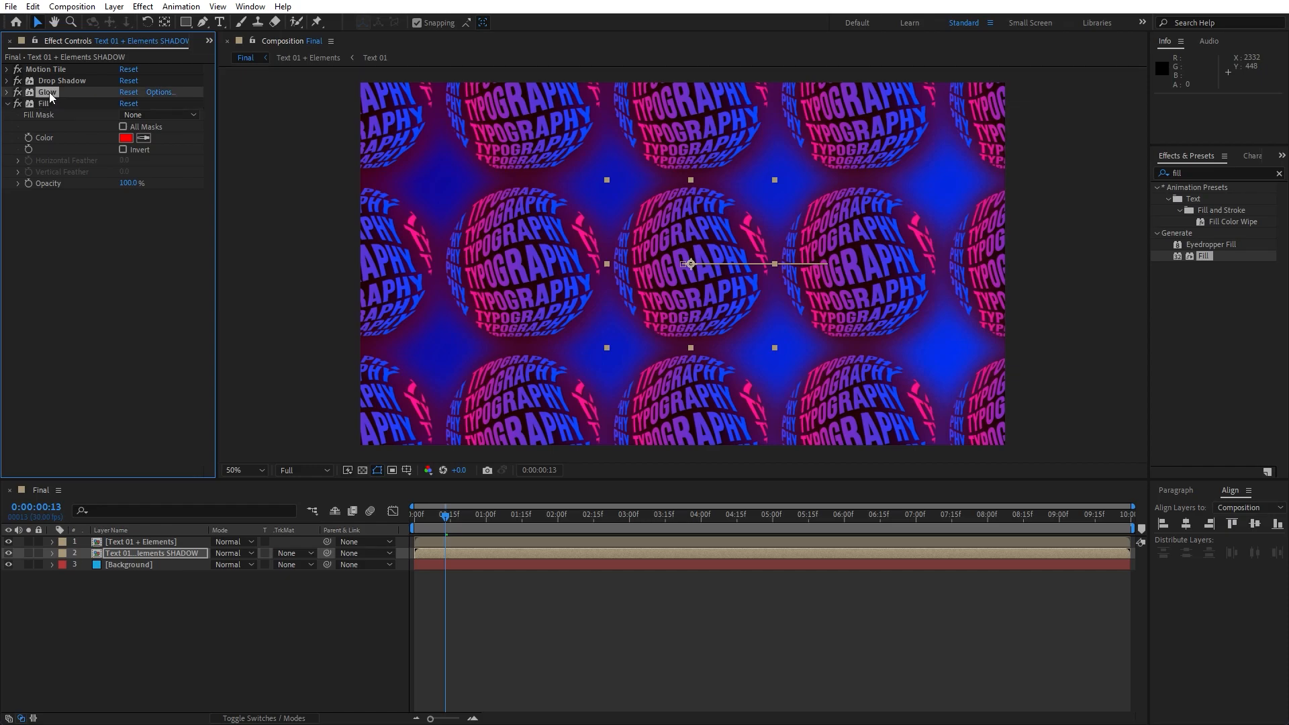
pyautogui.press('Delete')
# Step: Set the Fill color of the SHADOW layer to black
pyautogui.click(126, 127)
pyautogui.moveTo(187, 404); pyautogui.dragTo(99, 480)
pyautogui.click(381, 317)
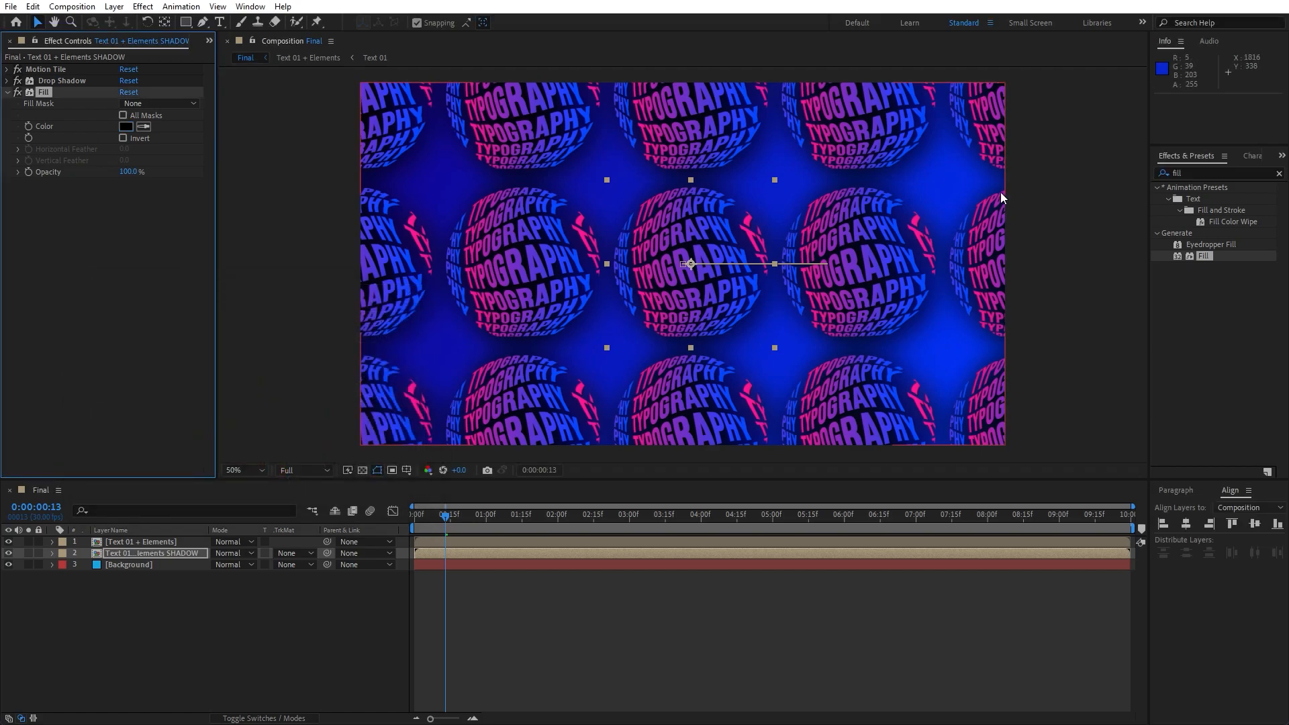
# Step: Apply CC Radial Fast Blur to the Text 01 + Elements SHADOW layer and place its Center at the composition's upper-left corner, about -743.5, -288
pyautogui.hotkey('ctrl', '5')
pyautogui.write('cc radi')
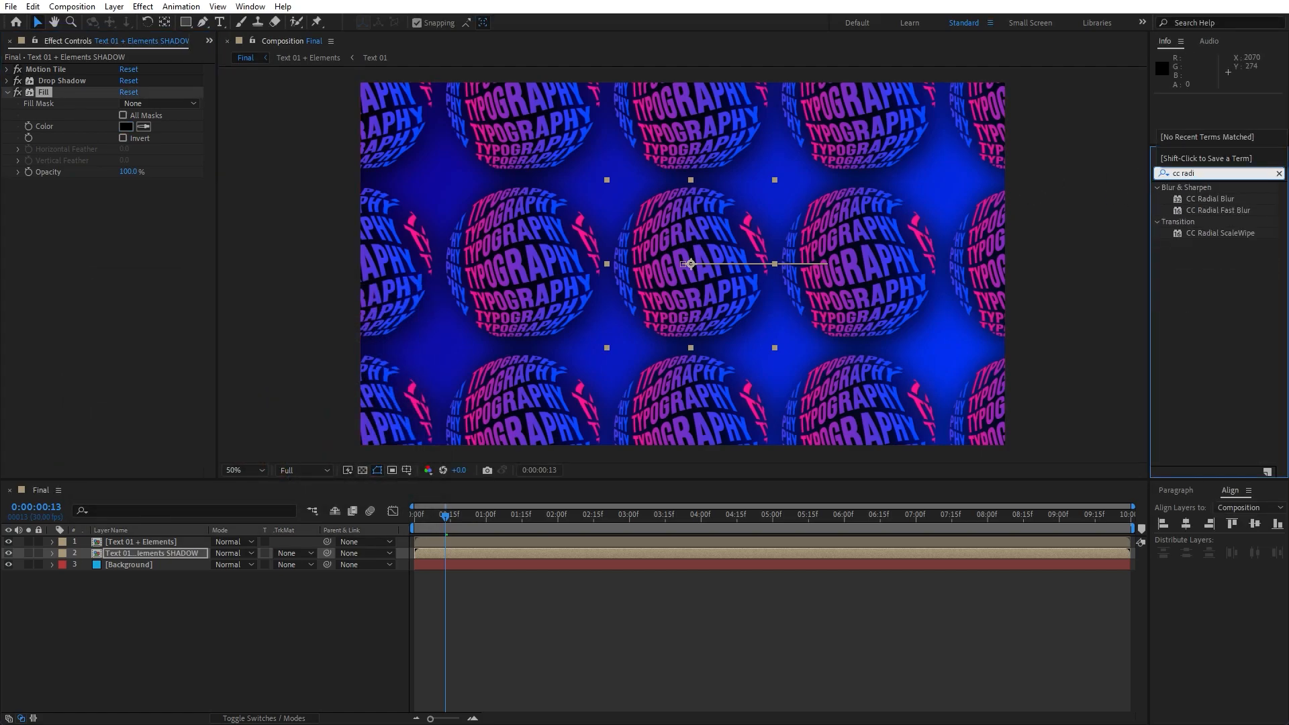
pyautogui.moveTo(1239, 210); pyautogui.dragTo(196, 554)
pyautogui.click(121, 195)
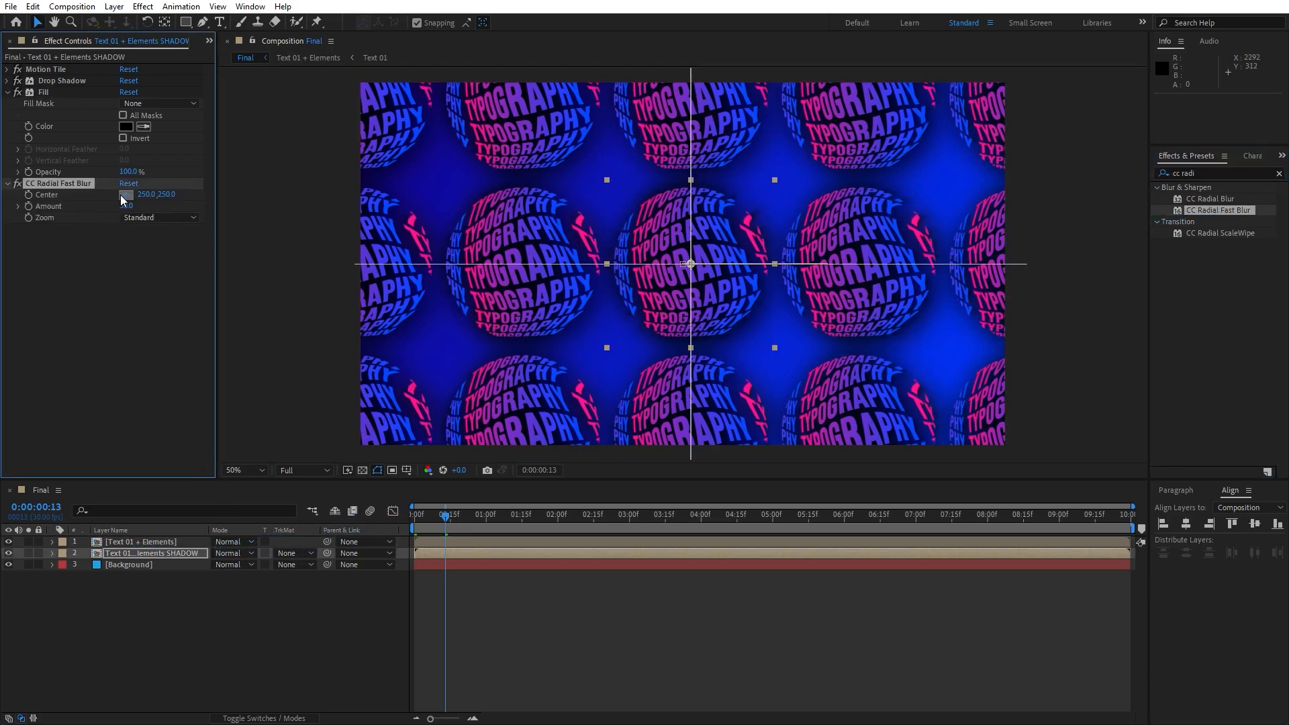
pyautogui.click(369, 92)
pyautogui.moveTo(369, 92); pyautogui.dragTo(357, 85)
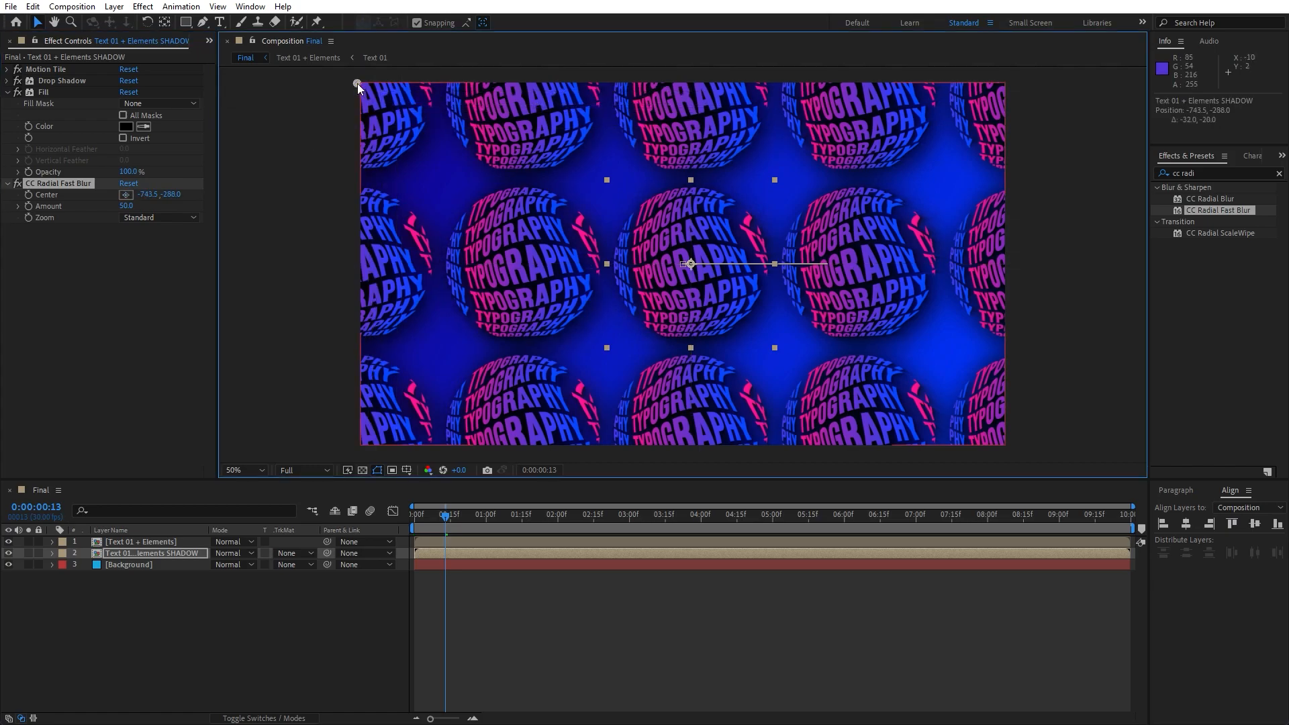
# Step: Set the CC Radial Fast Blur Amount on the SHADOW layer to 90
pyautogui.click(126, 205)
pyautogui.write('90')
pyautogui.press('Return')
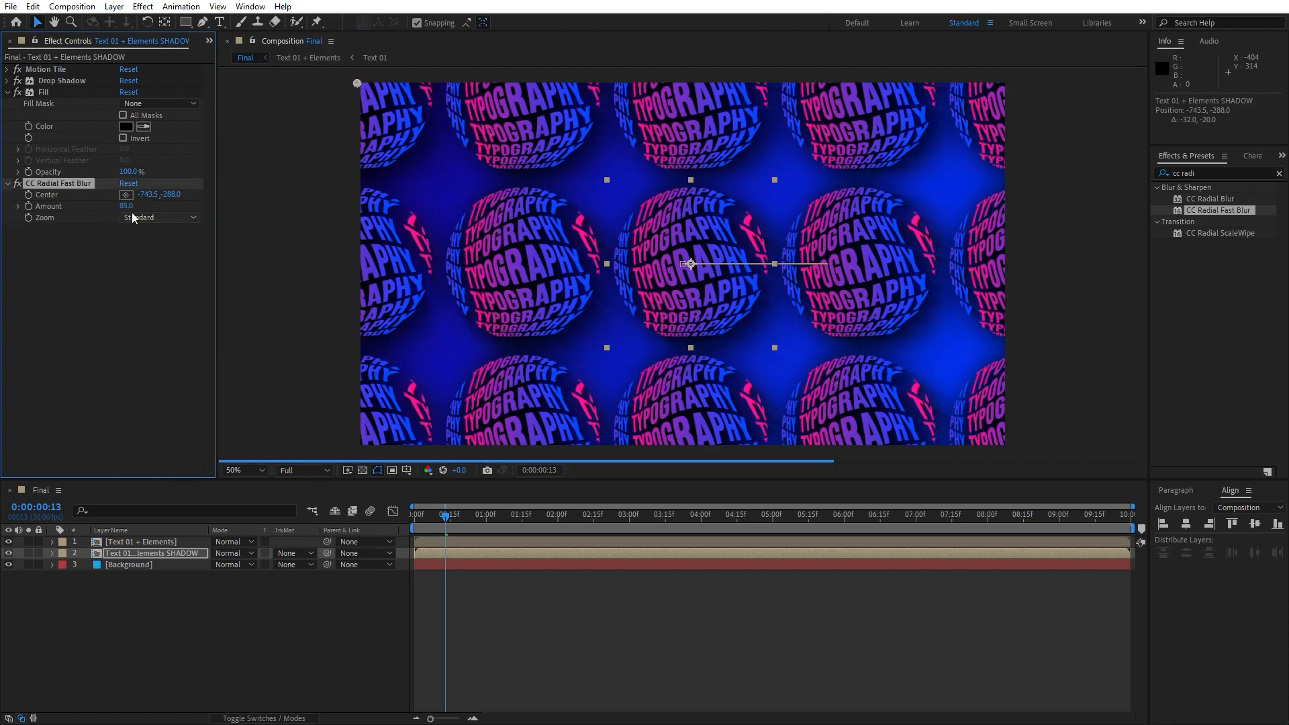
pyautogui.click(127, 206)
pyautogui.write('90')
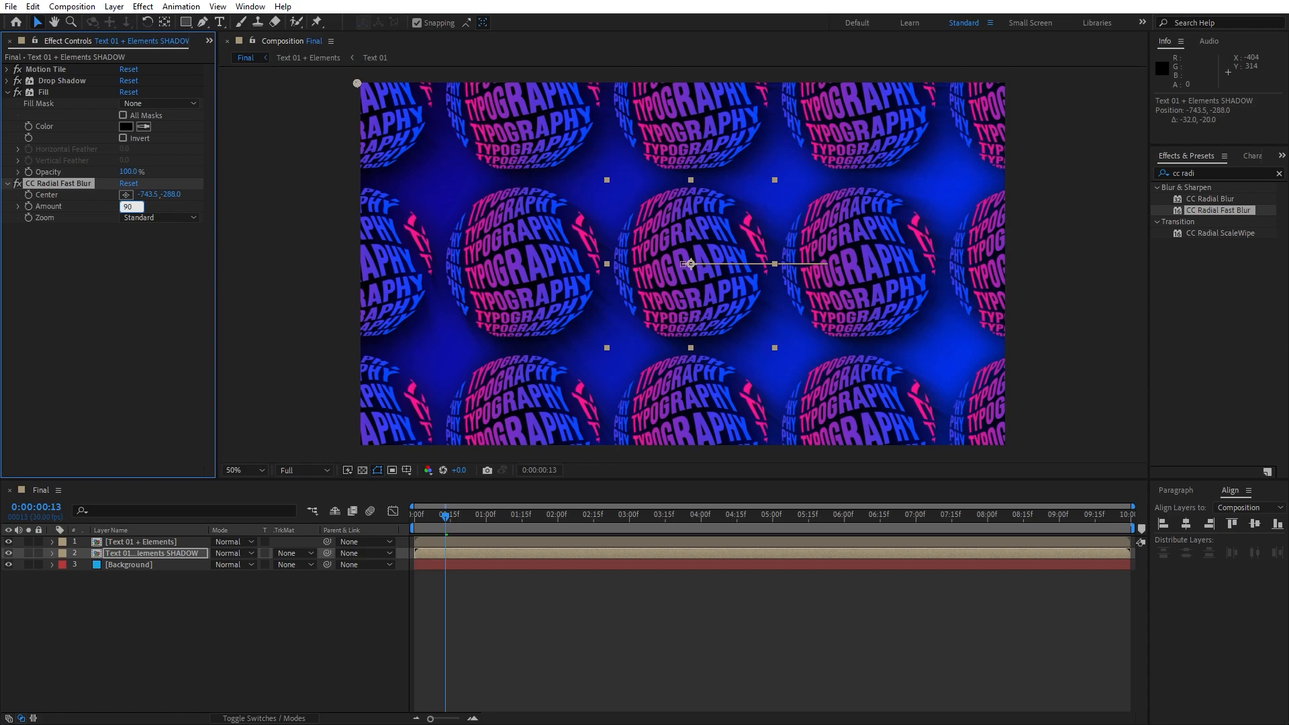
pyautogui.click(139, 263)
pyautogui.click(154, 612)
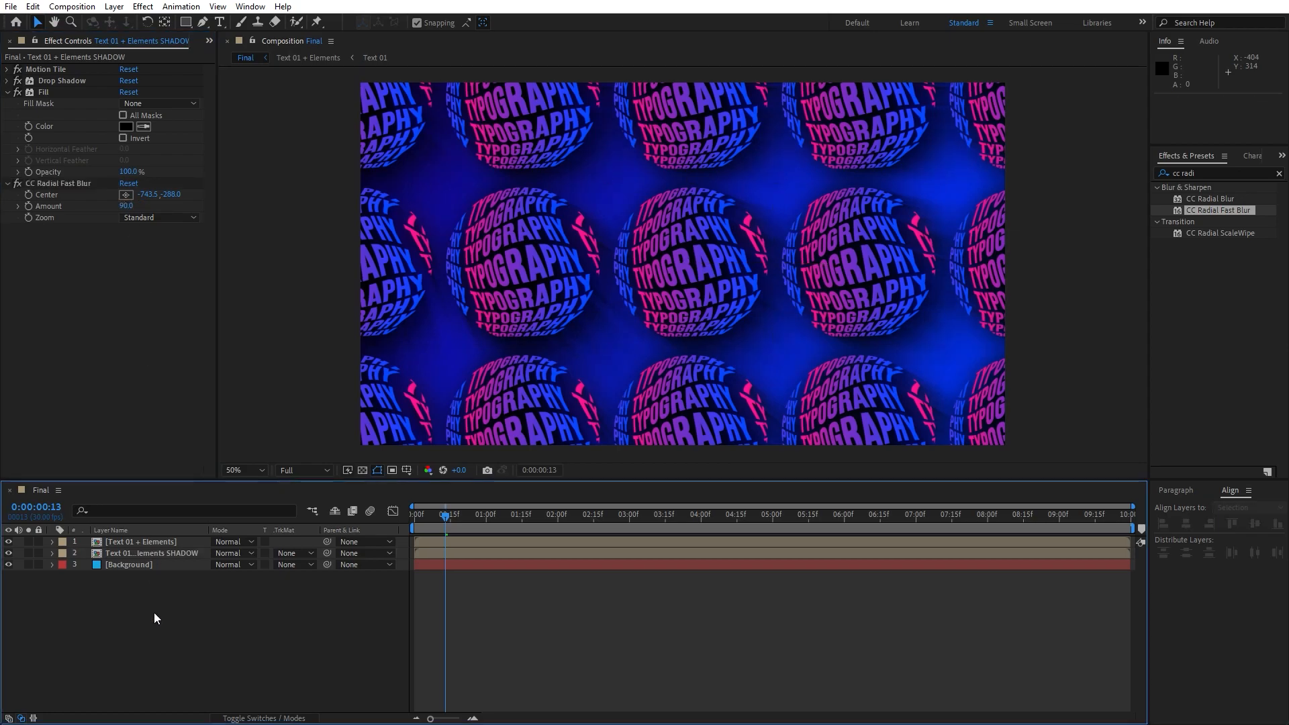
# Step: Set the opacity of the Text 01 + Elements SHADOW layer to 70% and collapse its properties
pyautogui.click(155, 553)
pyautogui.moveTo(210, 530); pyautogui.dragTo(213, 571)
pyautogui.press('t')
pyautogui.click(238, 566)
pyautogui.write('70')
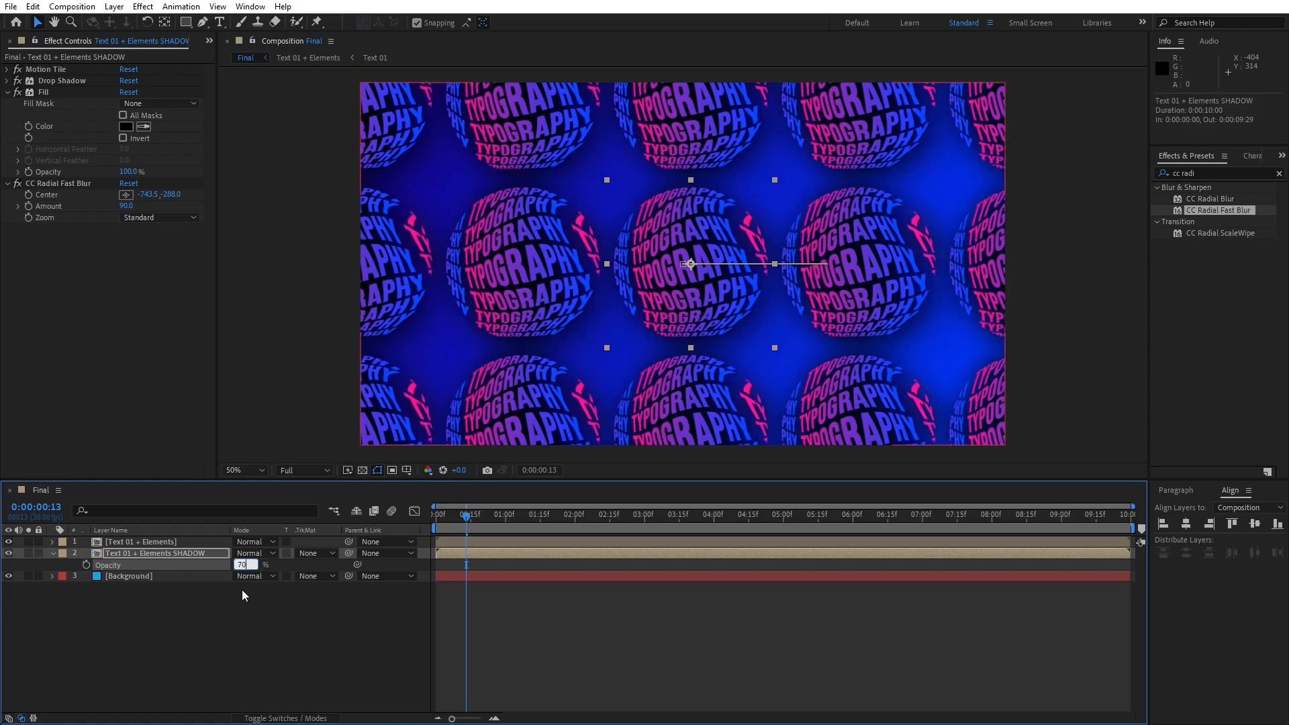
pyautogui.click(246, 612)
pyautogui.click(76, 553)
pyautogui.click(52, 554)
pyautogui.click(140, 634)
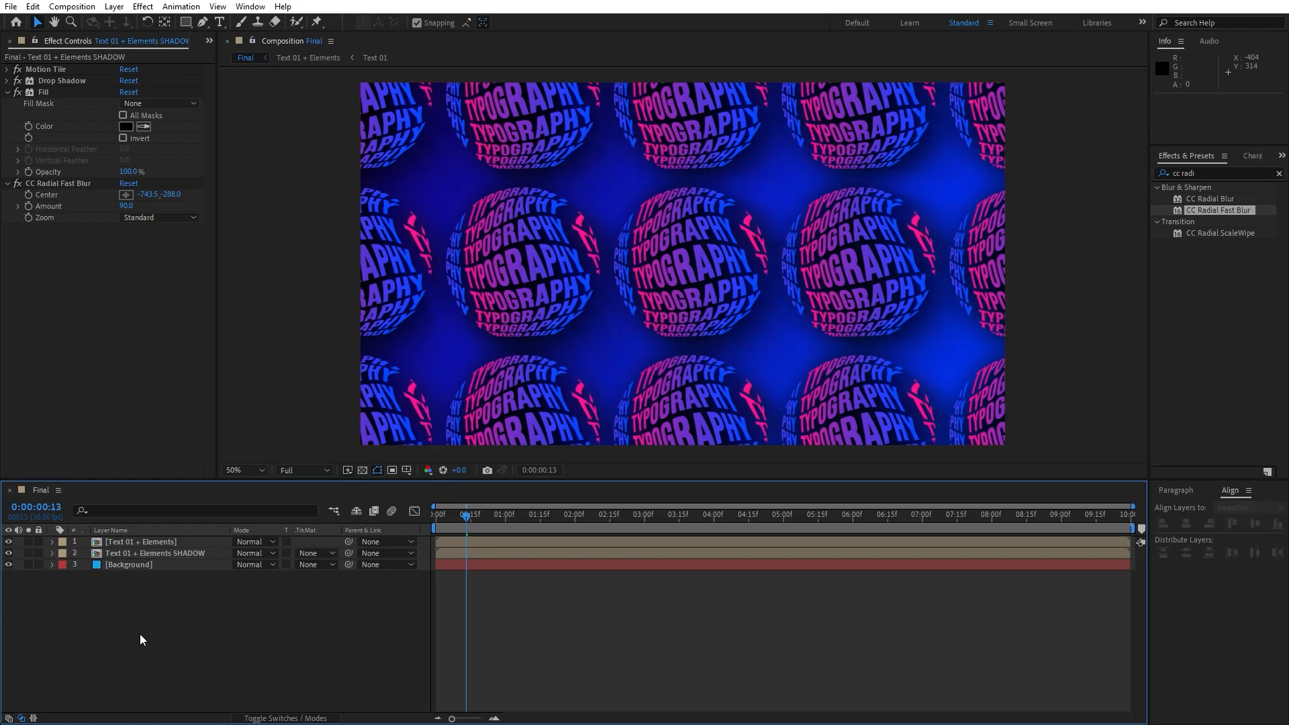
# Step: Preview the animation, return to near the start of the timeline and close the effect controls
pyautogui.press('space')
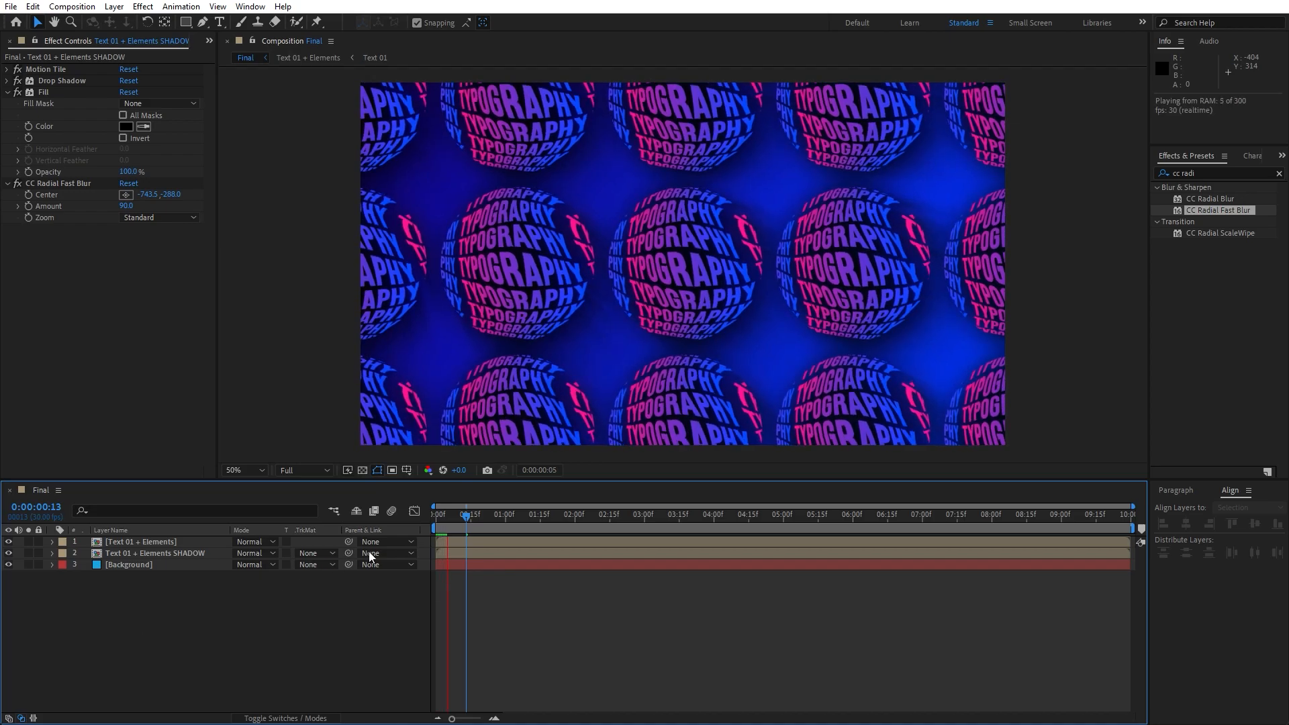
pyautogui.moveTo(461, 518)
pyautogui.mouseDown()
pyautogui.moveTo(437, 521)
pyautogui.moveTo(581, 521)
pyautogui.moveTo(437, 526)
pyautogui.mouseUp()
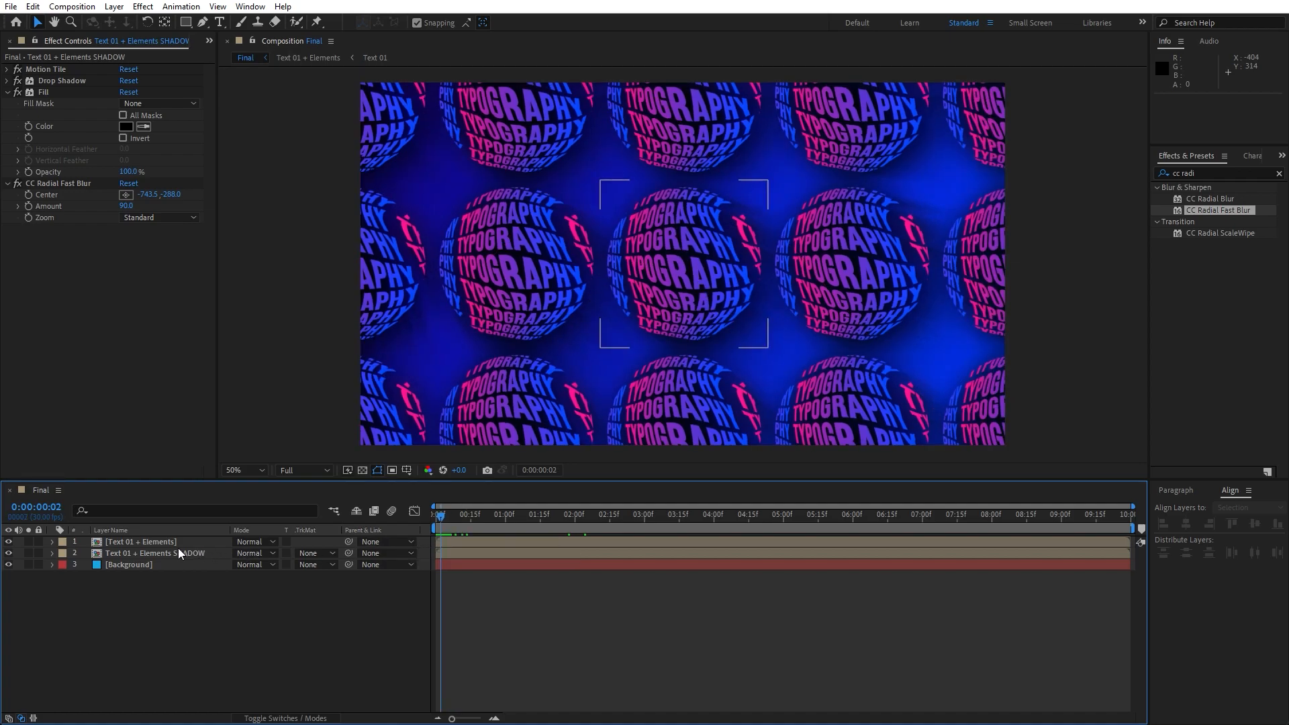
pyautogui.click(10, 41)
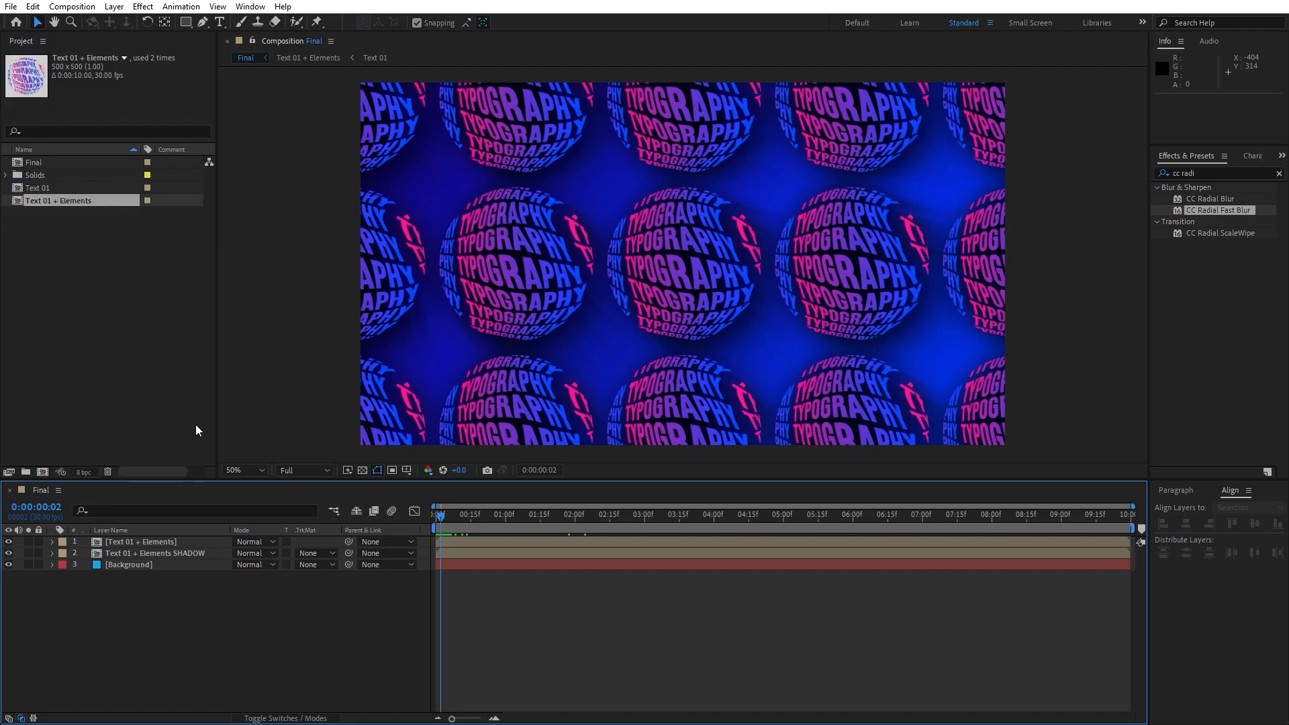
# Step: Duplicate the Text 01 + Elements layer and place the copy directly below the SHADOW layer
pyautogui.click(148, 545)
pyautogui.hotkey('ctrl', 'd')
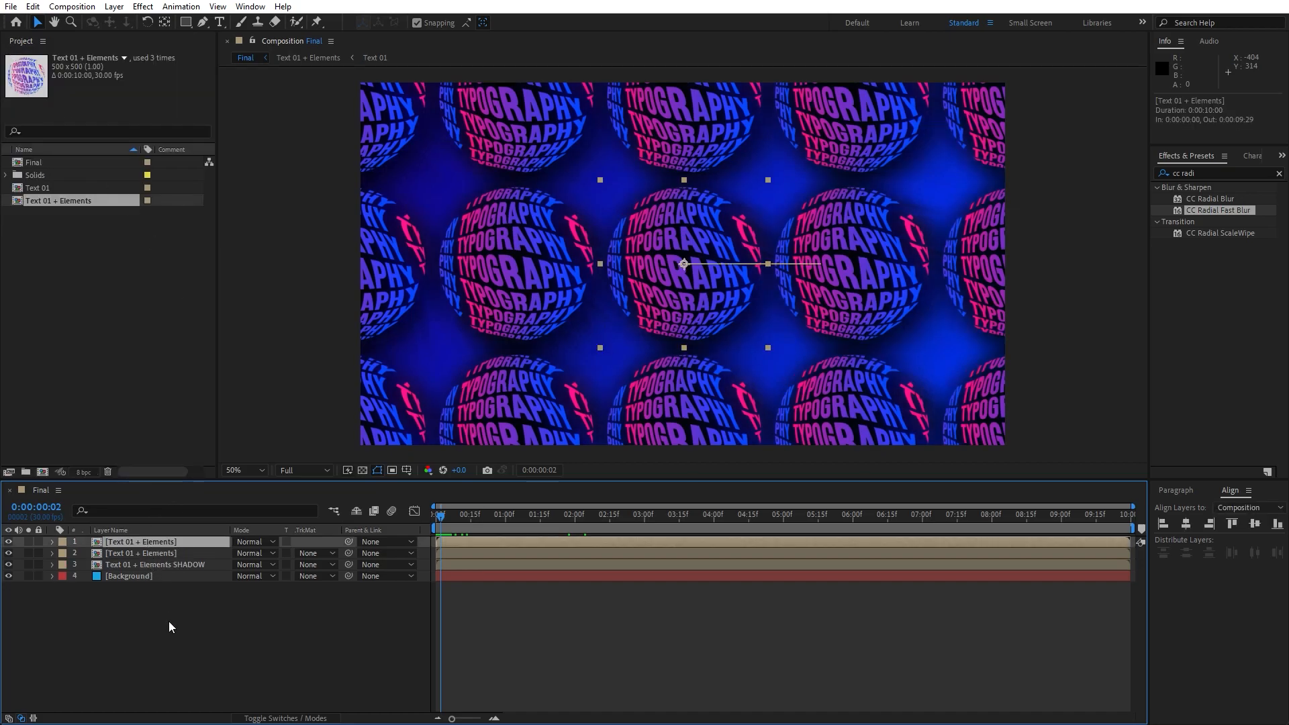
pyautogui.moveTo(139, 542); pyautogui.dragTo(147, 571)
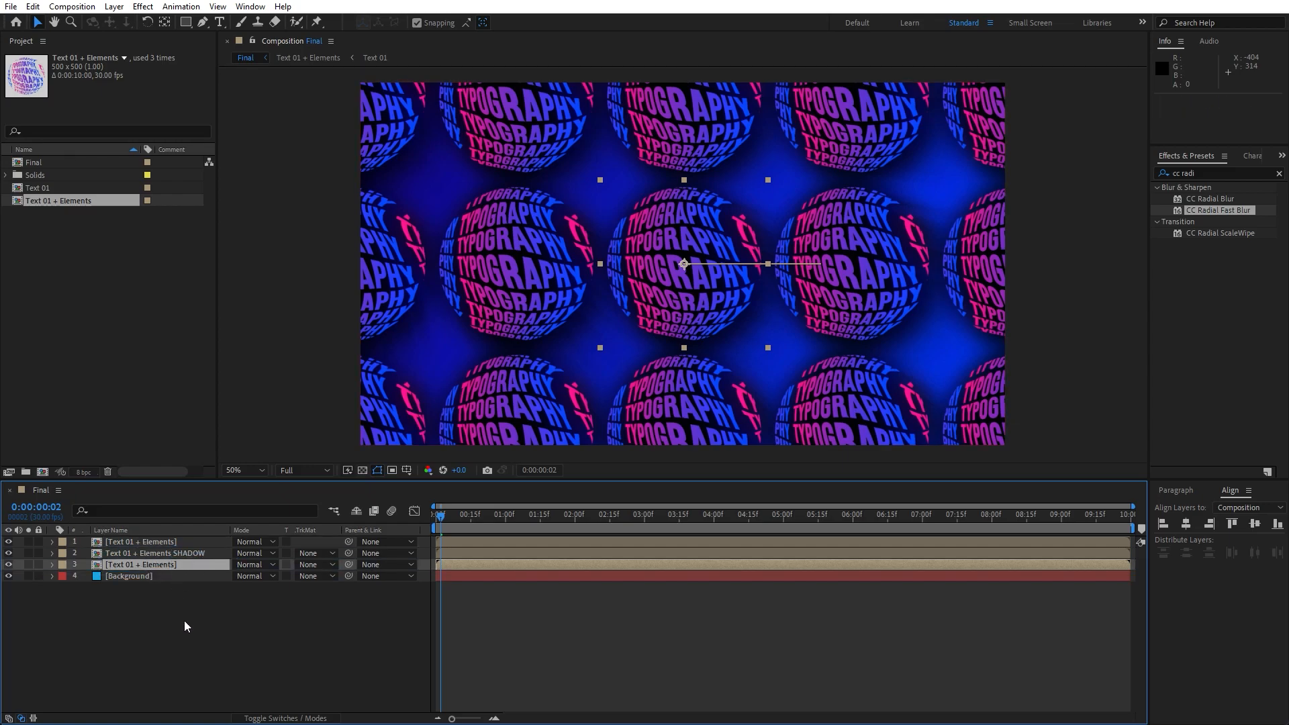
# Step: Rename the copy below the SHADOW layer as Text 01 + Elements BG
pyautogui.press('Return')
pyautogui.press('Right')
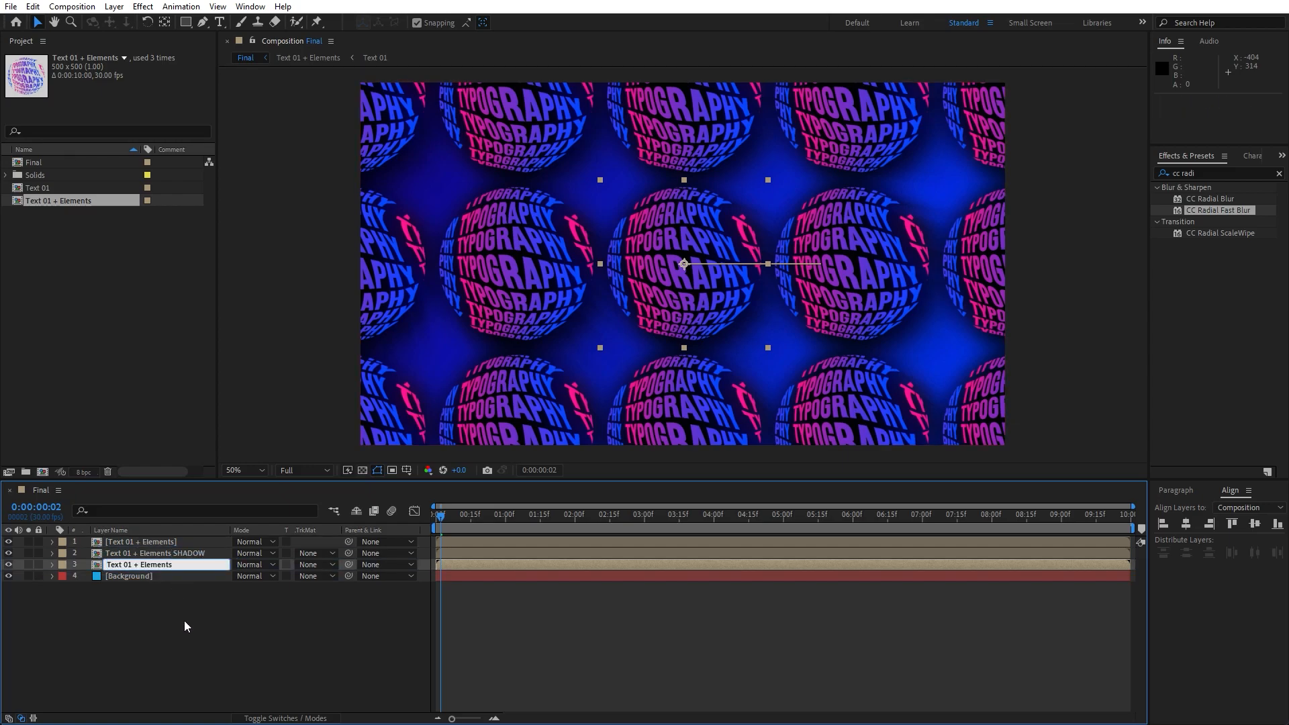
pyautogui.write('BG')
pyautogui.press('Return')
# Step: Remove the Position keyframes from the Text 01 + Elements BG layer and make it a 3D layer
pyautogui.press('p')
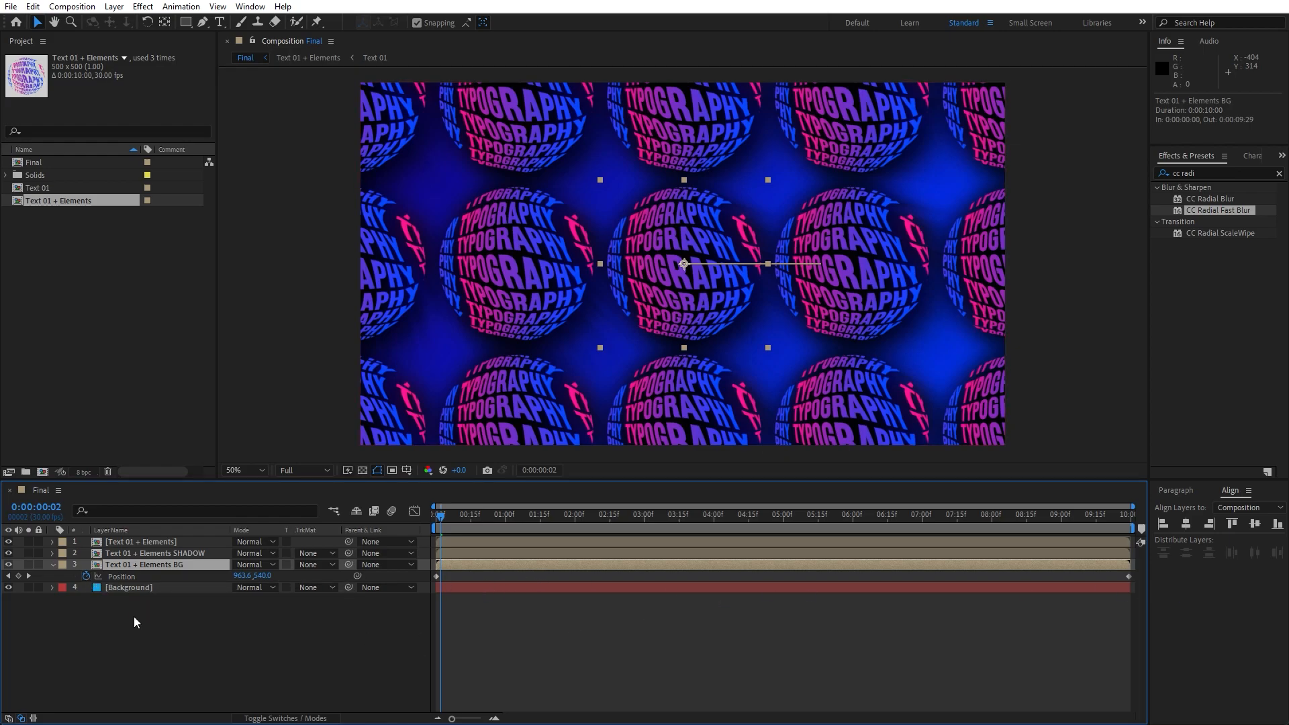
pyautogui.click(87, 577)
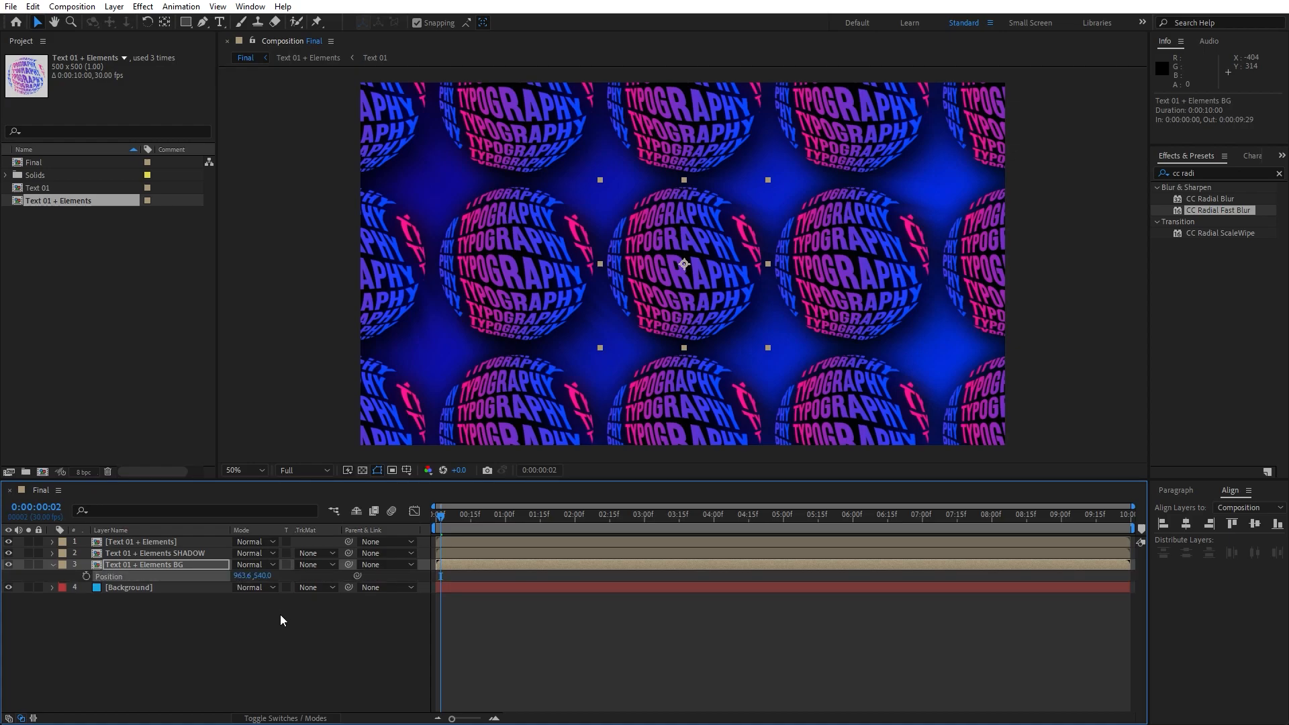
pyautogui.click(296, 718)
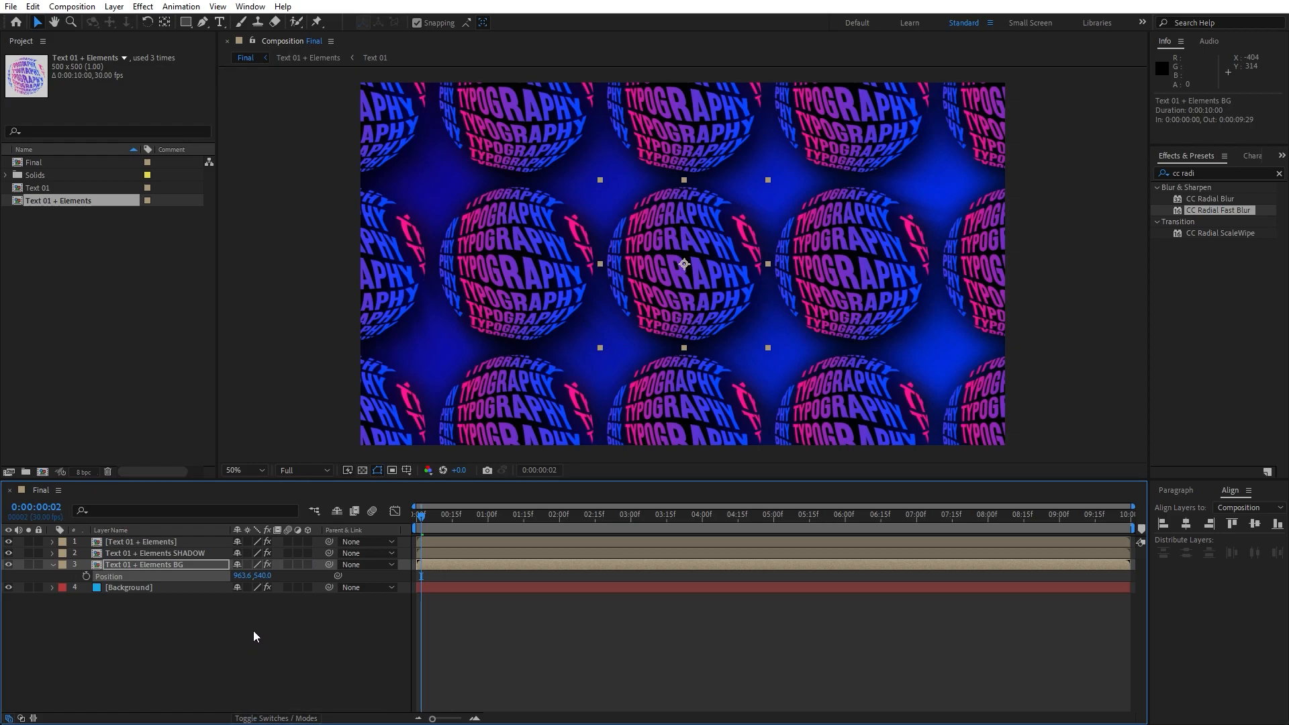
pyautogui.click(308, 565)
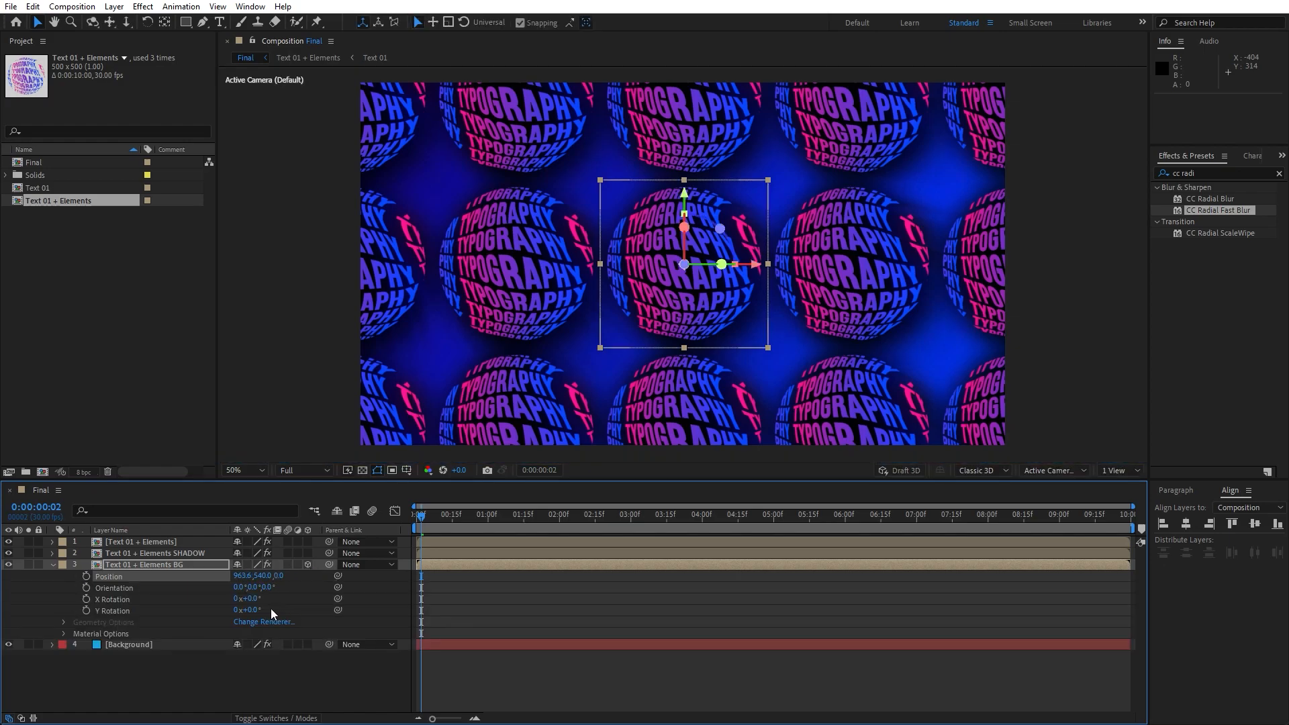
# Step: Set the BG layer's Z position to -1375, check the frame at 0:00:01:15 and collapse the layer's properties
pyautogui.click(278, 576)
pyautogui.write('-1375')
pyautogui.click(283, 678)
pyautogui.moveTo(425, 530); pyautogui.dragTo(524, 522)
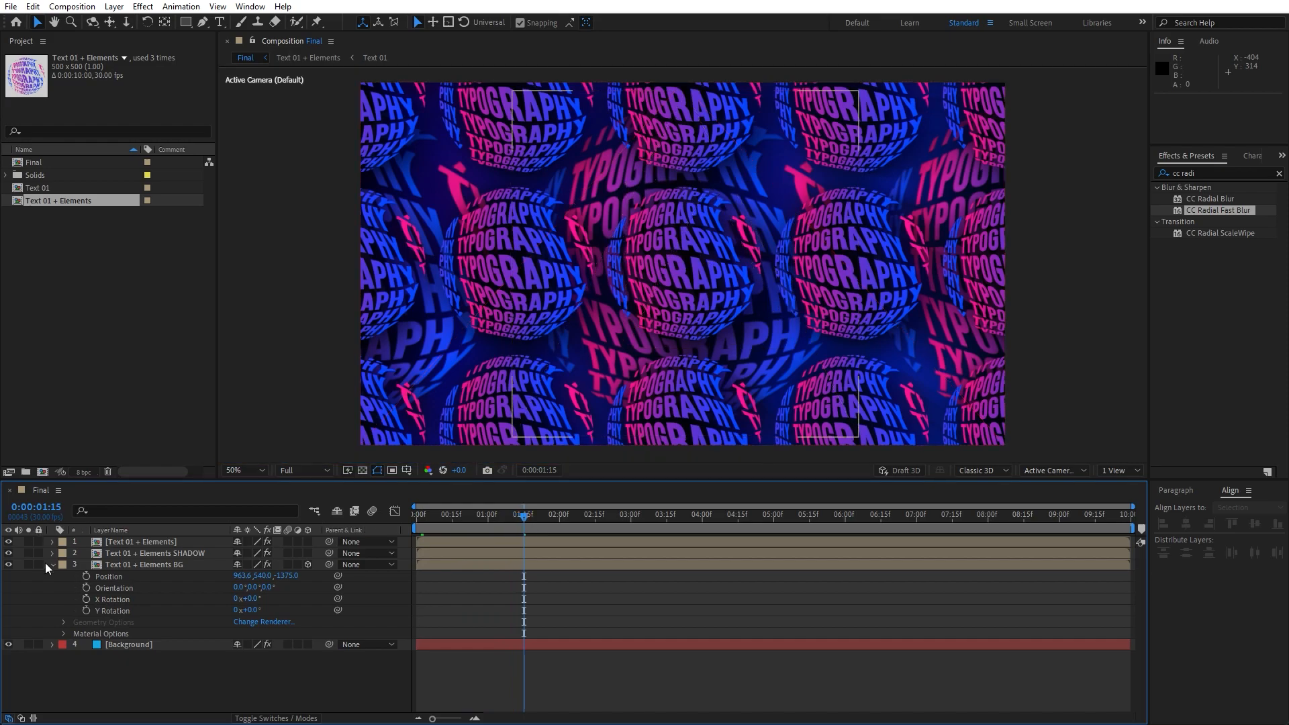
pyautogui.click(52, 564)
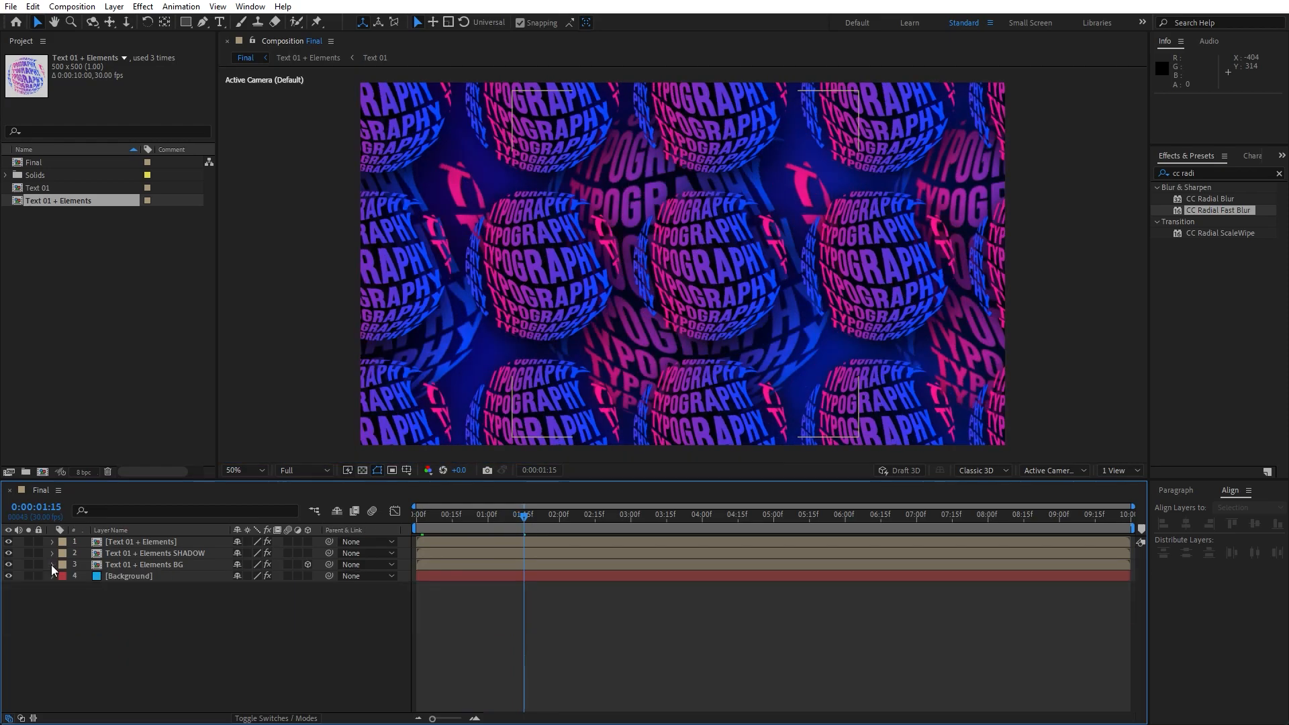
# Step: Set the blending mode of the Text 01 + Elements BG layer to Overlay and duplicate the layer
pyautogui.click(265, 719)
pyautogui.click(249, 564)
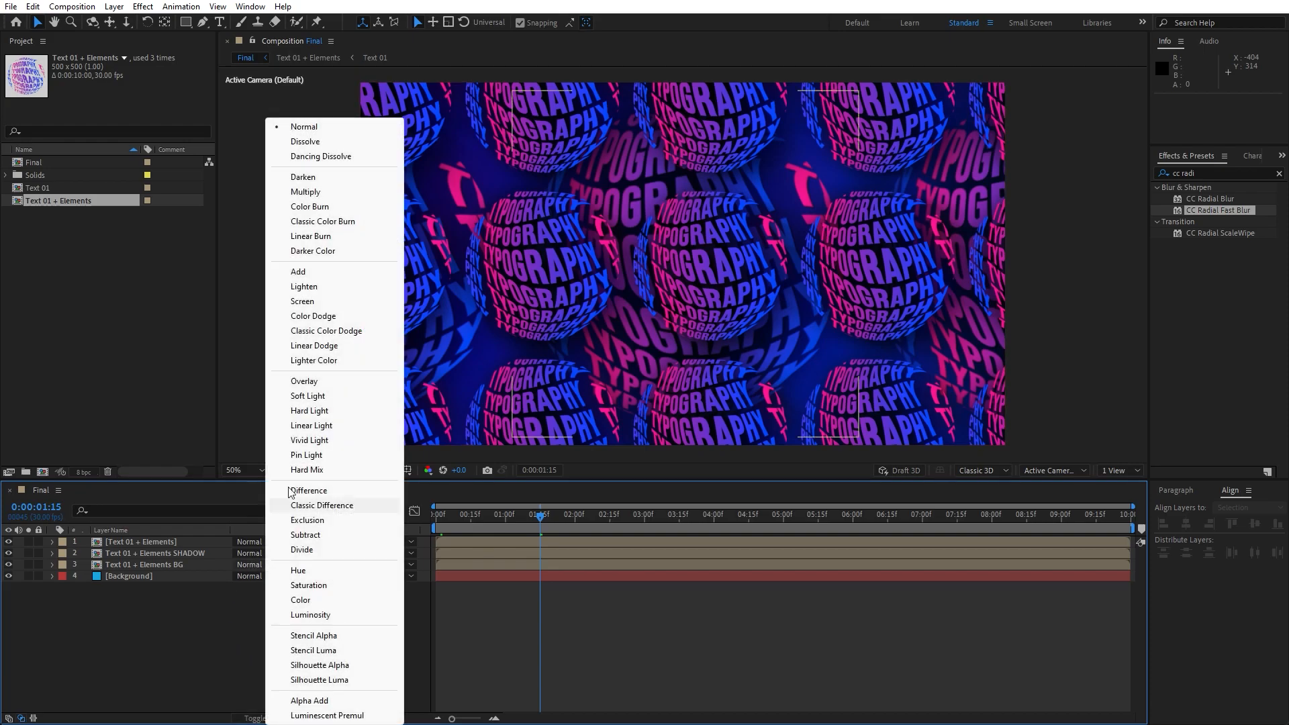
pyautogui.click(325, 382)
pyautogui.click(169, 627)
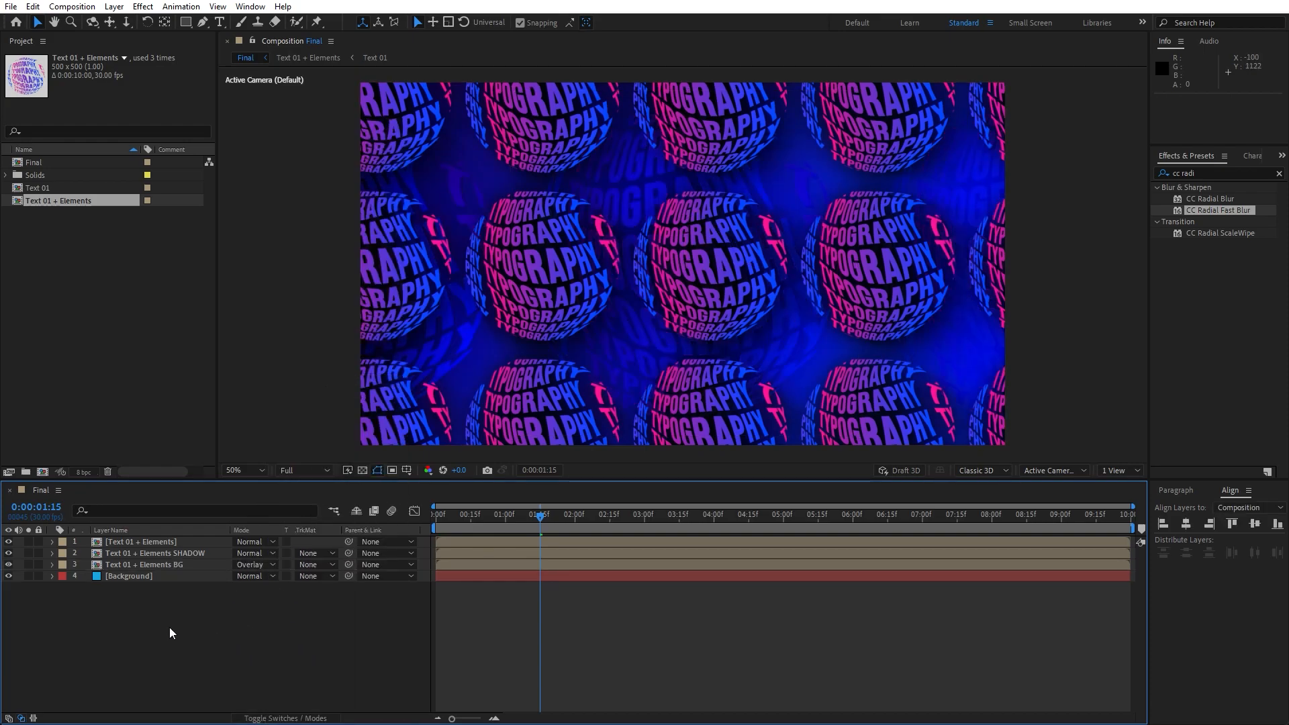
pyautogui.click(166, 568)
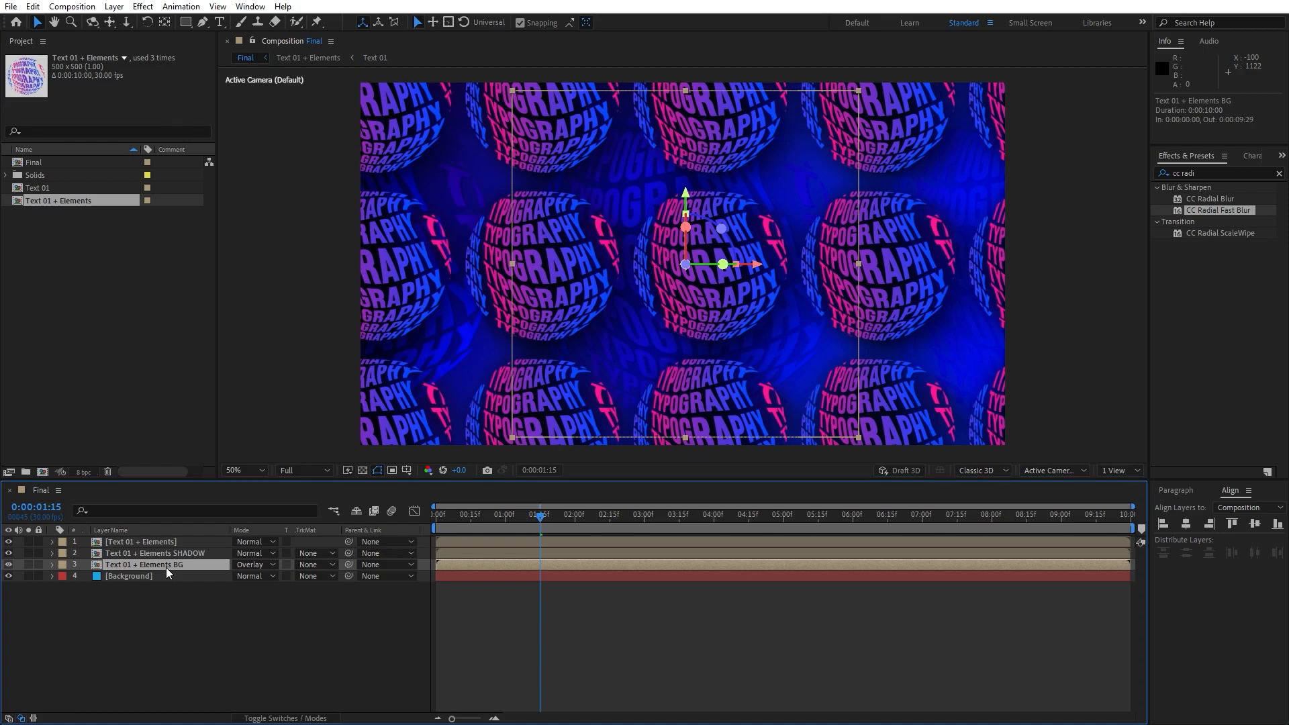
pyautogui.hotkey('ctrl', 'd')
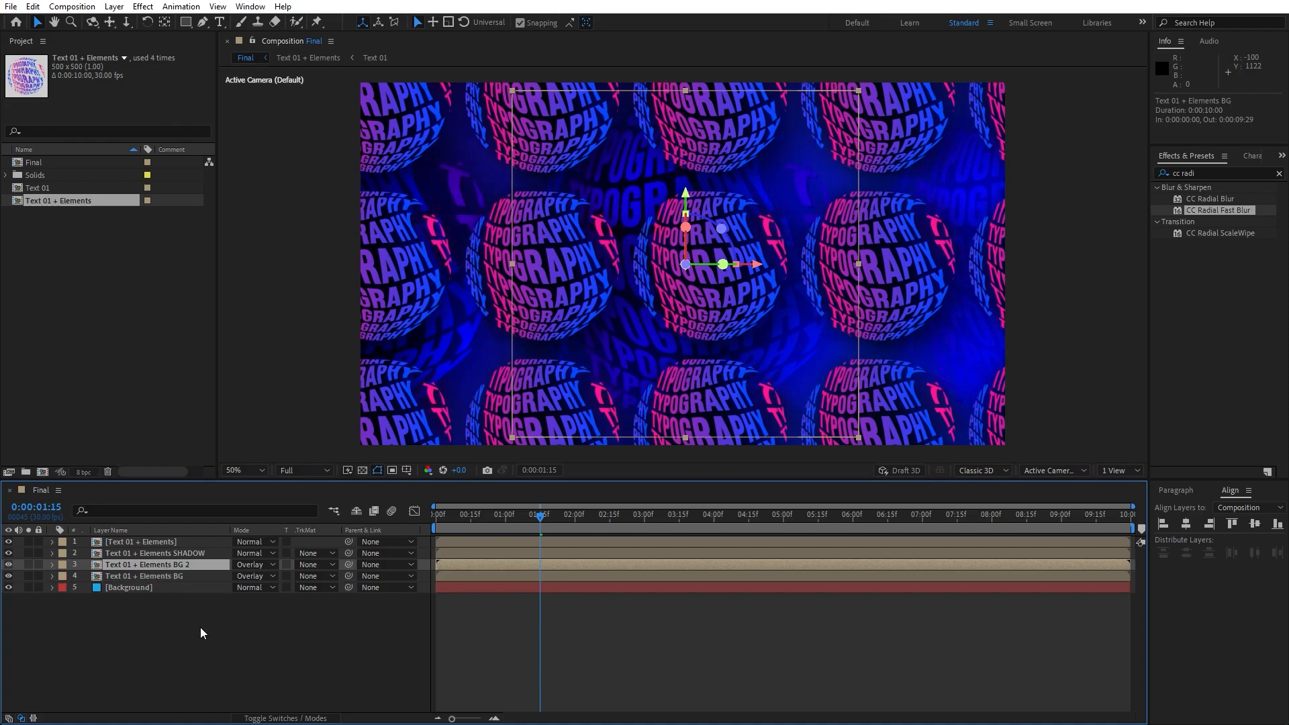
# Step: Duplicate the Background layer and draw a closed triangular Pen mask on the copy, covering the lower-right half of the frame
pyautogui.click(131, 589)
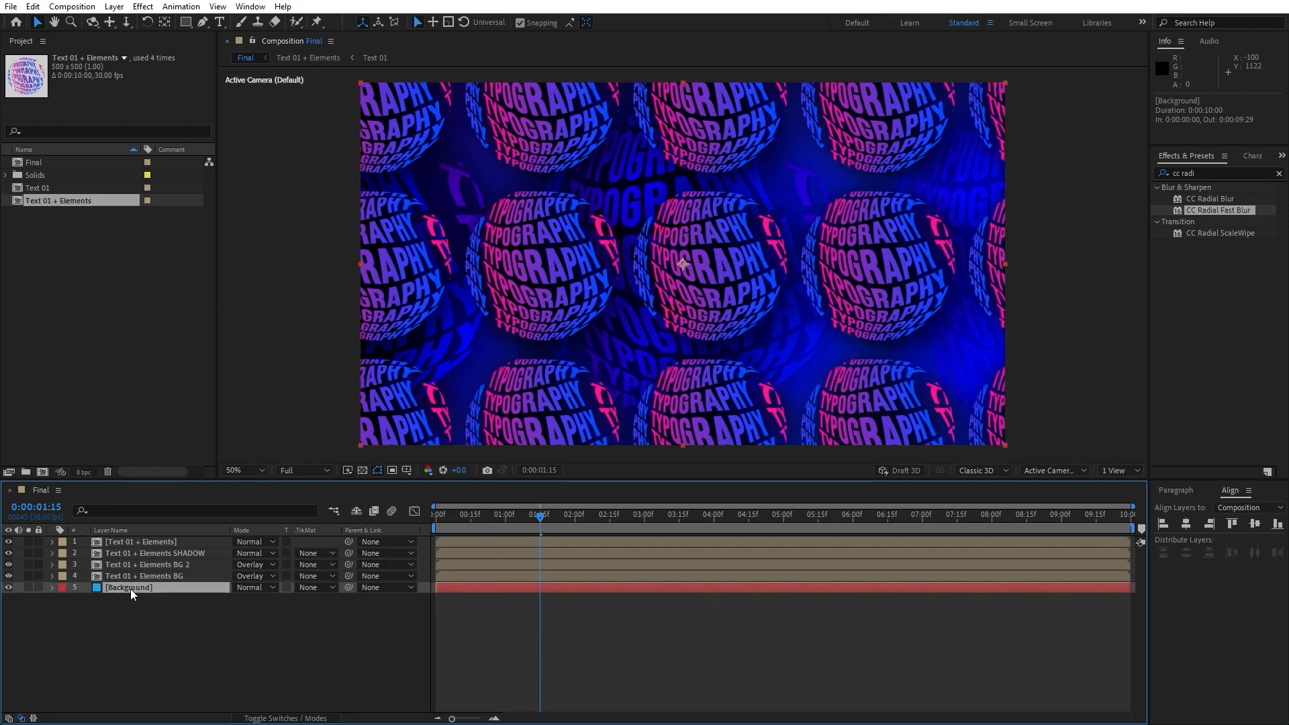
pyautogui.hotkey('ctrl', 'd')
pyautogui.click(203, 22)
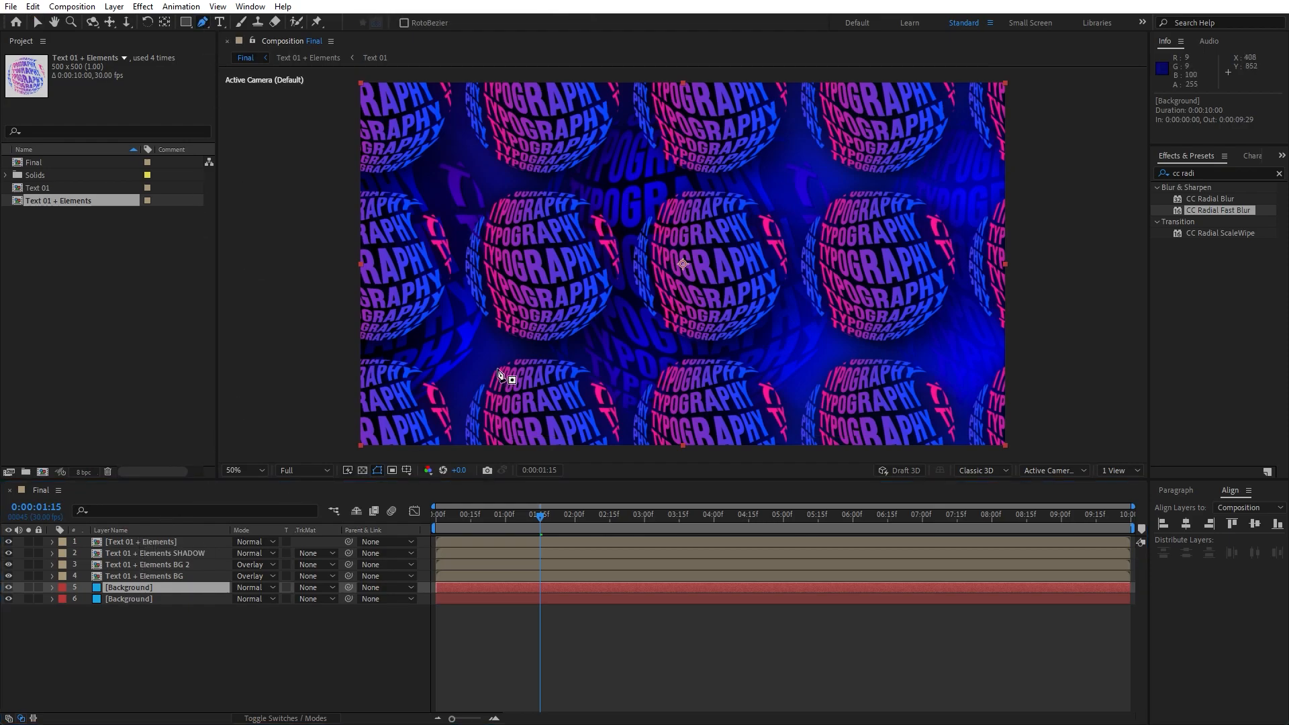
pyautogui.scroll(-2, 500, 376)
pyautogui.click(867, 150)
pyautogui.click(489, 374)
pyautogui.click(892, 388)
pyautogui.click(866, 150)
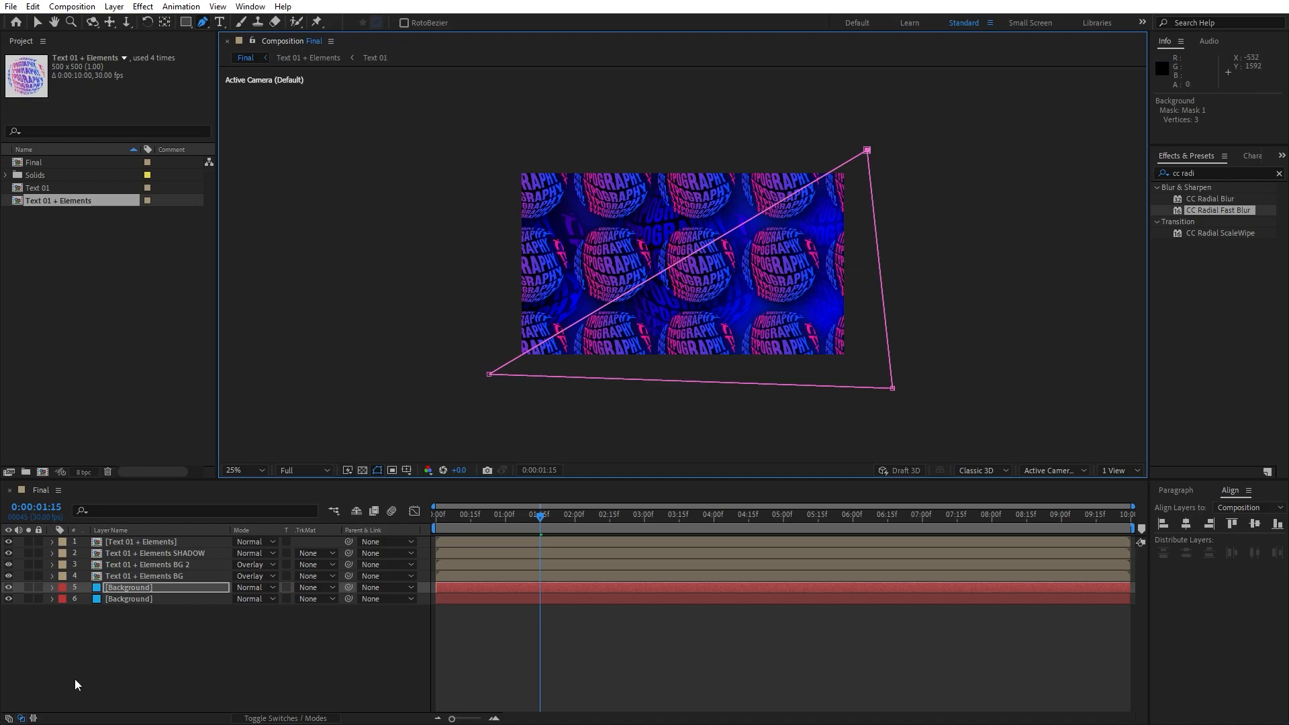
# Step: Change the Gradient Ramp Start Color of the masked Background copy to purple 89008B
pyautogui.click(129, 588)
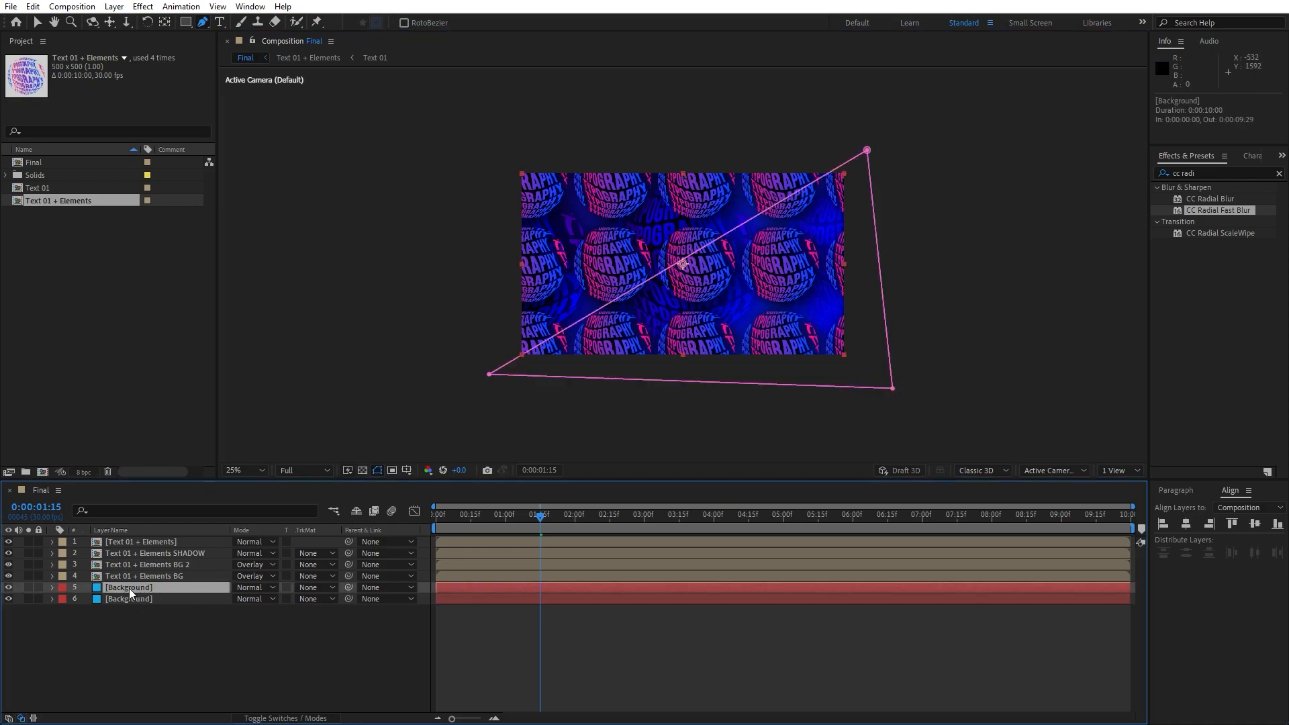
pyautogui.press('F3')
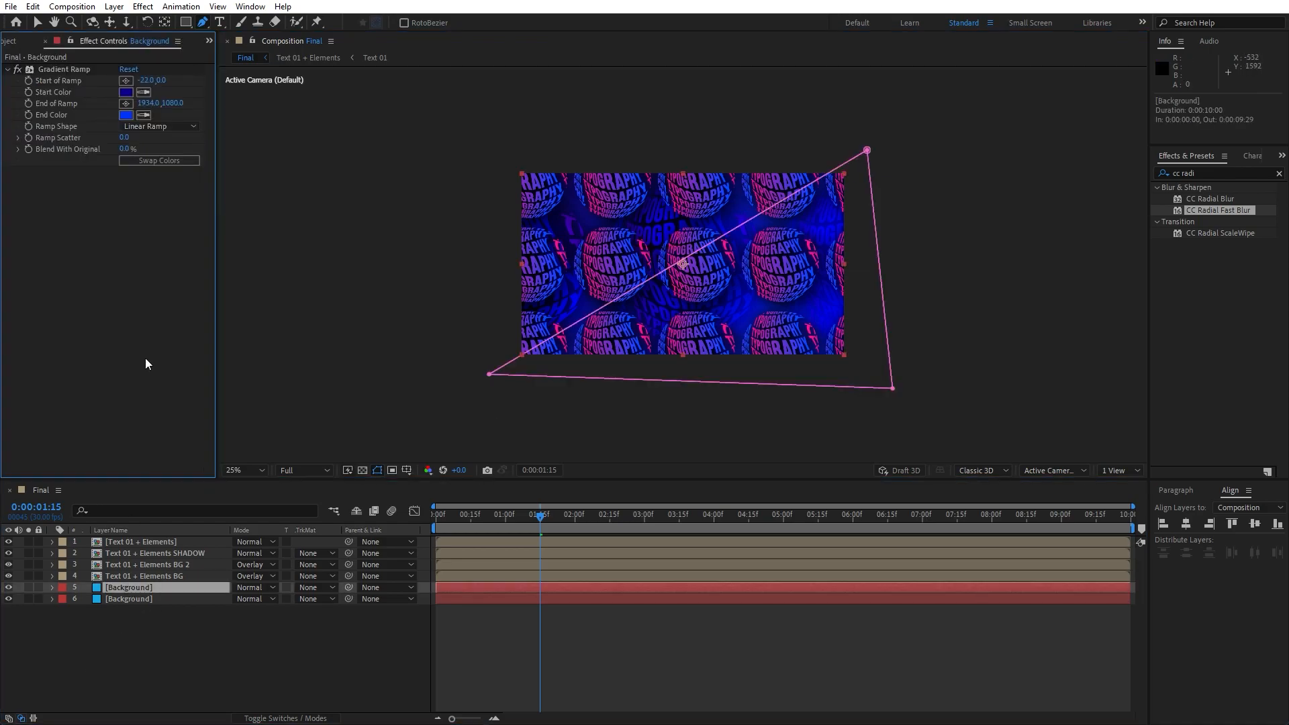
pyautogui.click(125, 92)
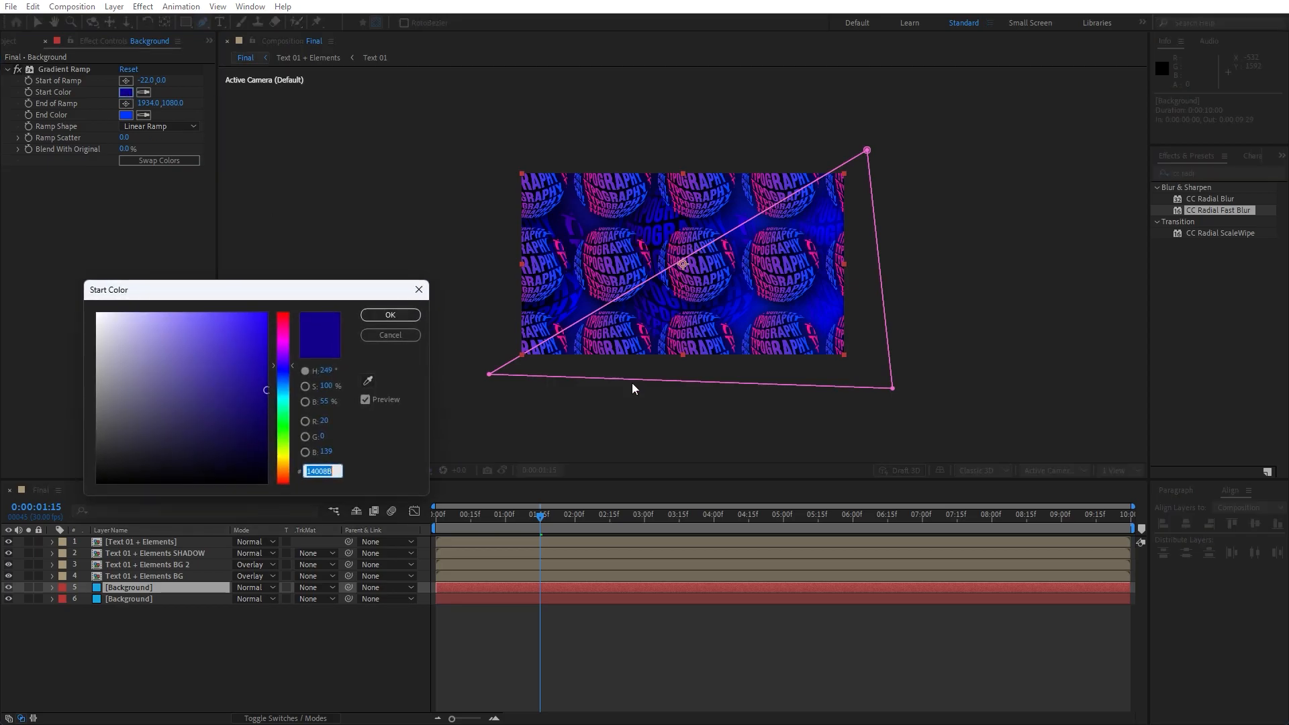
pyautogui.click(286, 343)
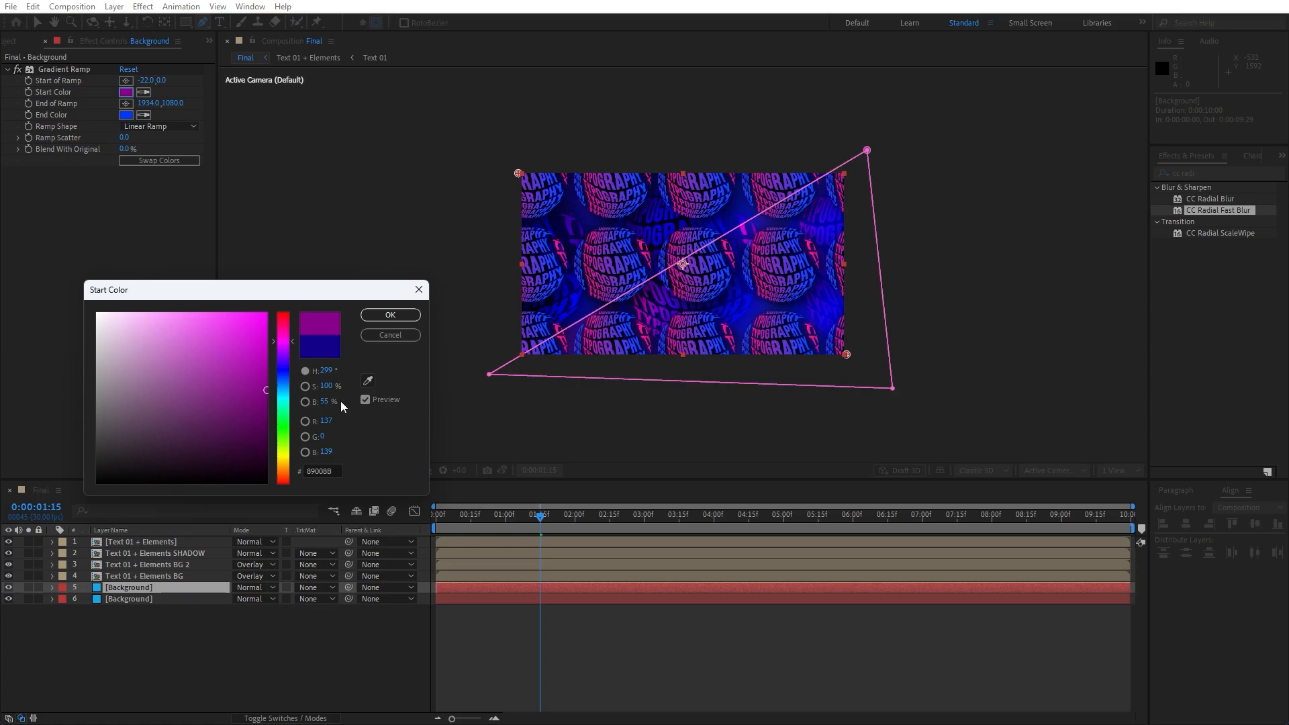
pyautogui.click(390, 316)
# Step: Set the Mask Feather of Mask 1 on the upper Background layer to 250 pixels
pyautogui.press('.')
pyautogui.press('.')
pyautogui.click(169, 611)
pyautogui.click(138, 588)
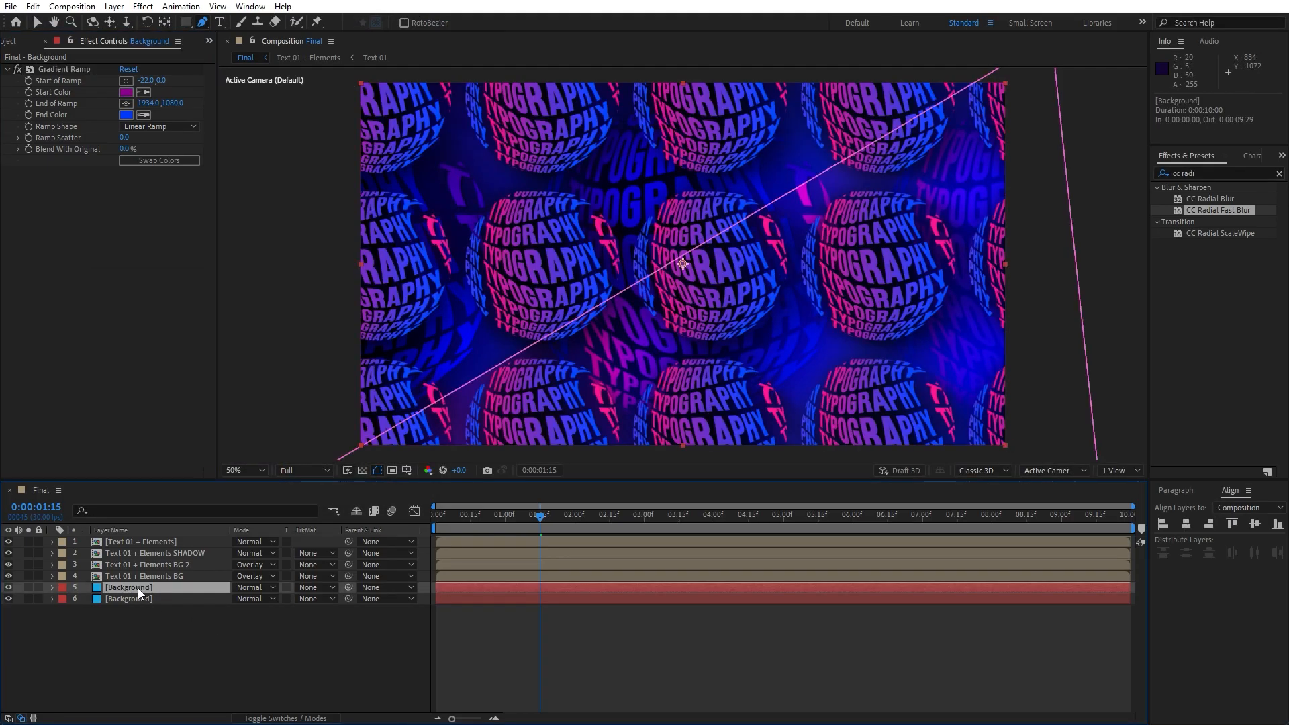
pyautogui.press('m')
pyautogui.press('m')
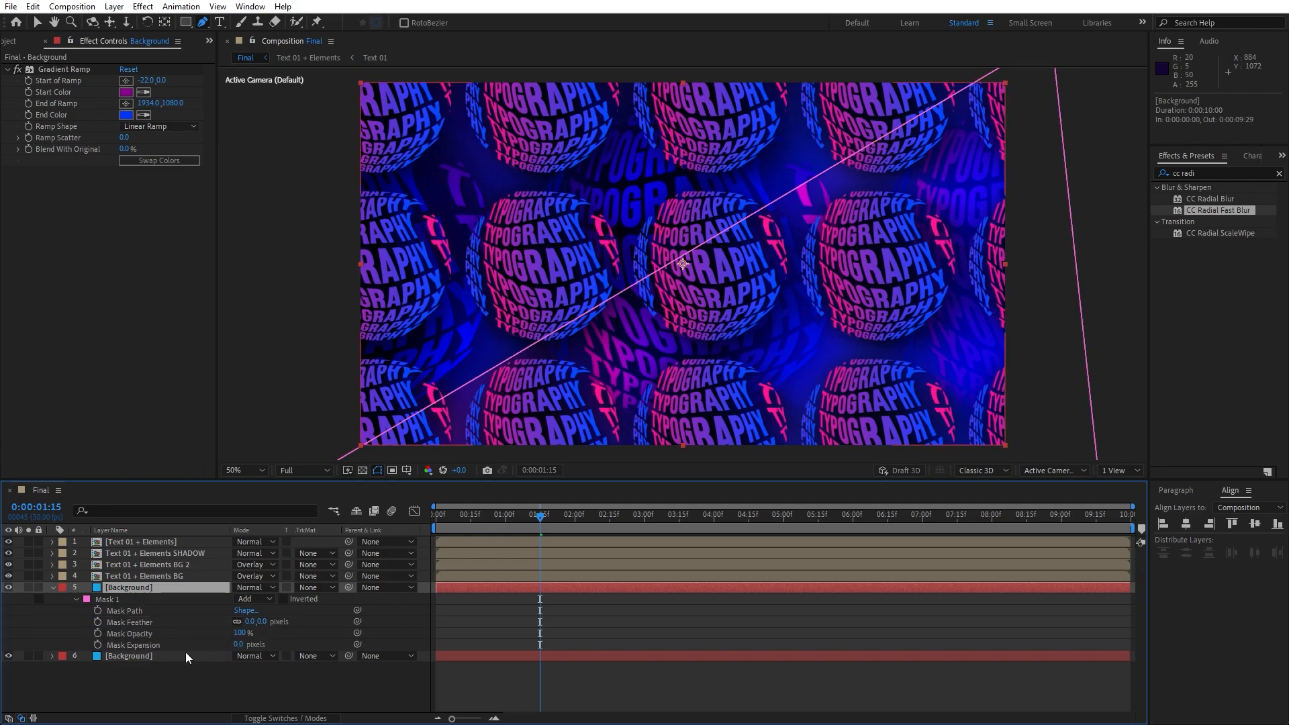
pyautogui.click(250, 622)
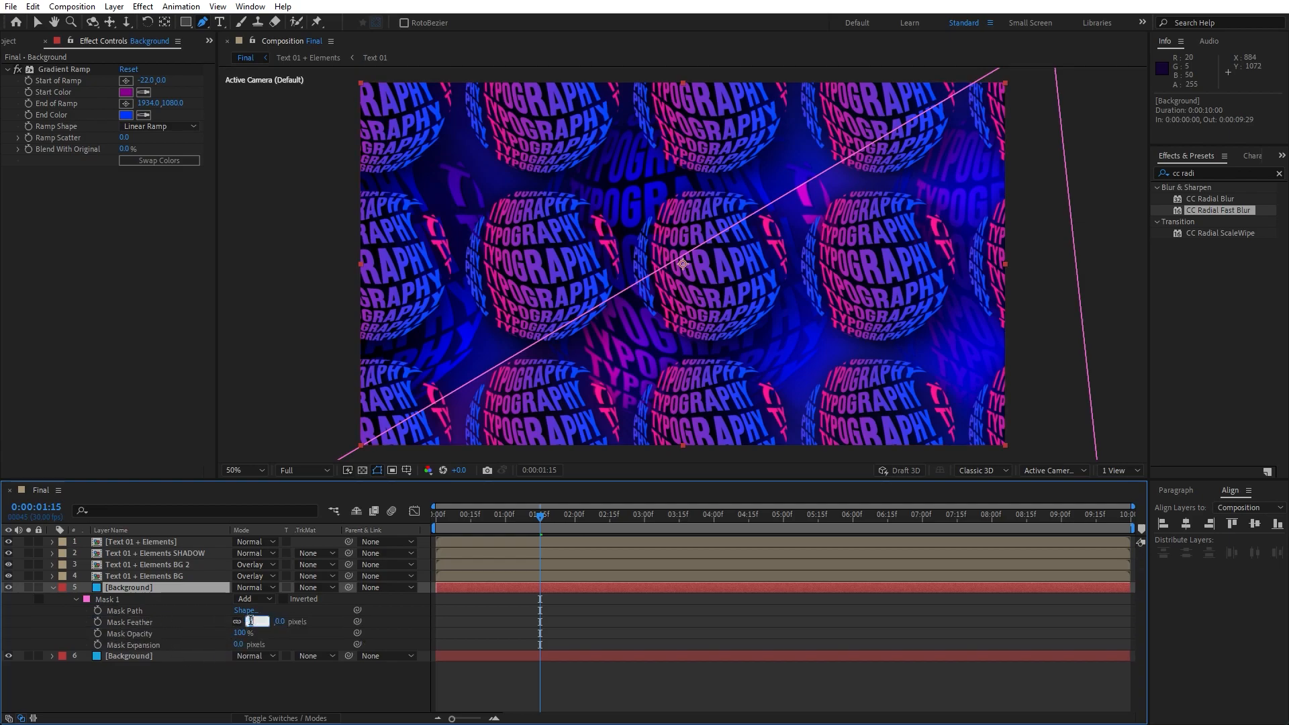
pyautogui.click(246, 679)
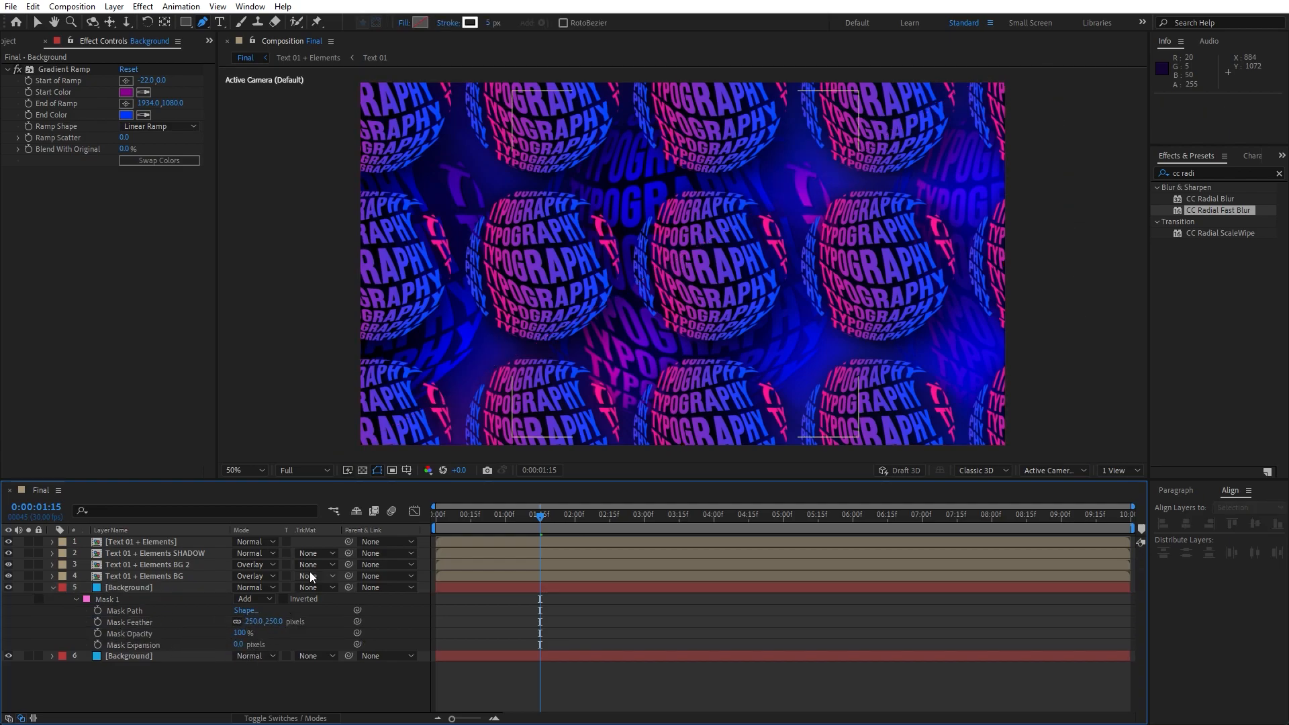
# Step: Collapse the upper Background layer's mask properties, preview the composition and reduce the preview resolution to Half
pyautogui.click(52, 587)
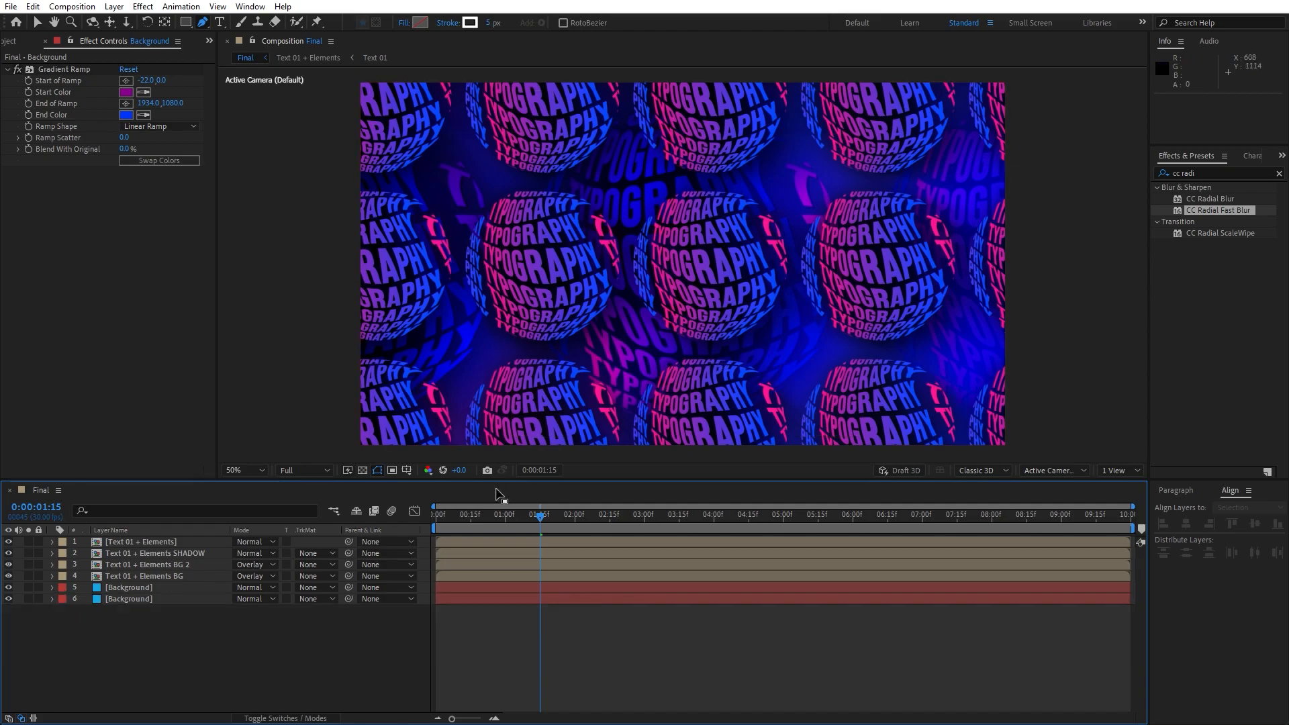
pyautogui.press('space')
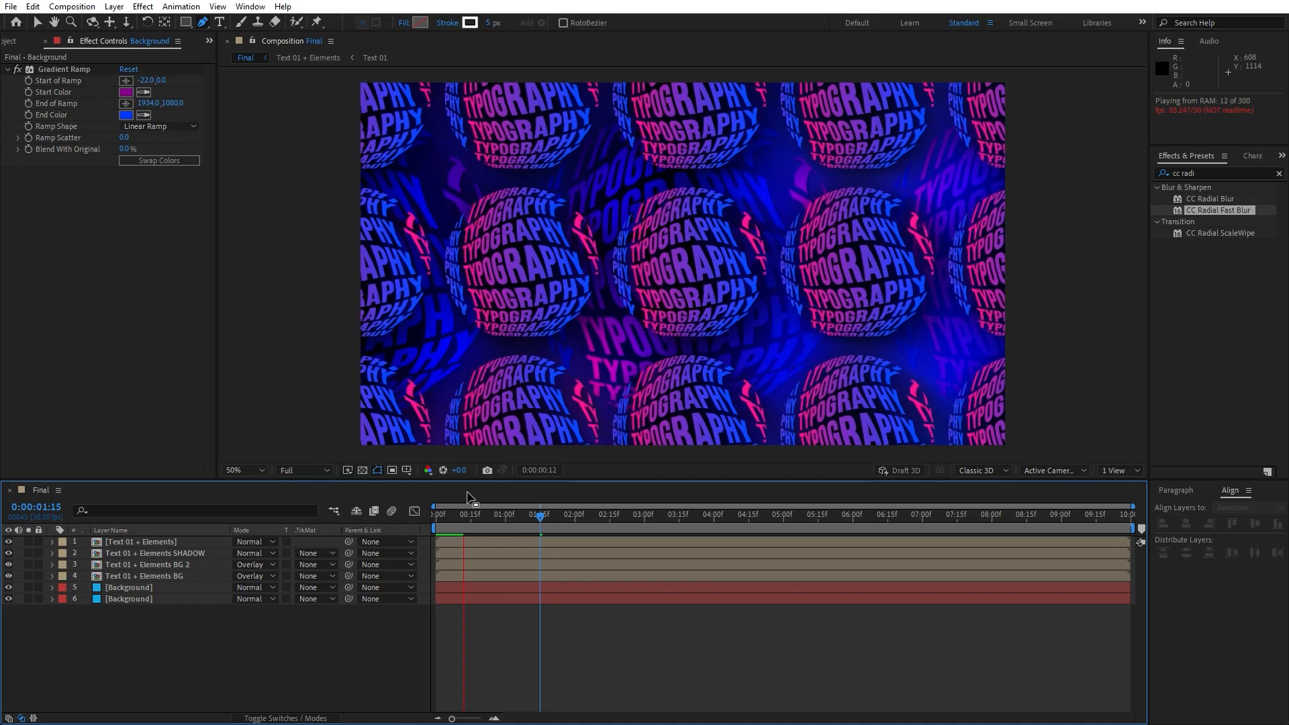
pyautogui.click(324, 472)
pyautogui.click(323, 514)
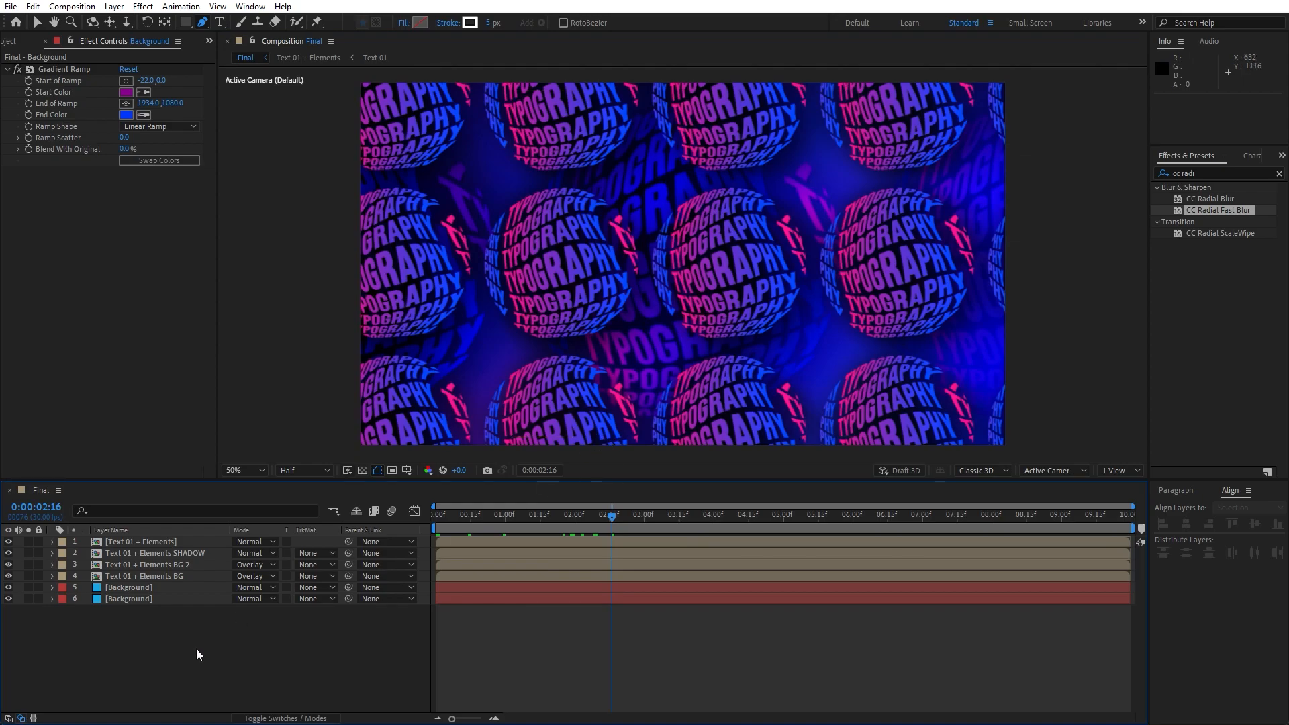
# Step: Create an adjustment layer in the Final composition and name it Light Sweep
pyautogui.rightClick(263, 662)
pyautogui.moveTo(341, 494)
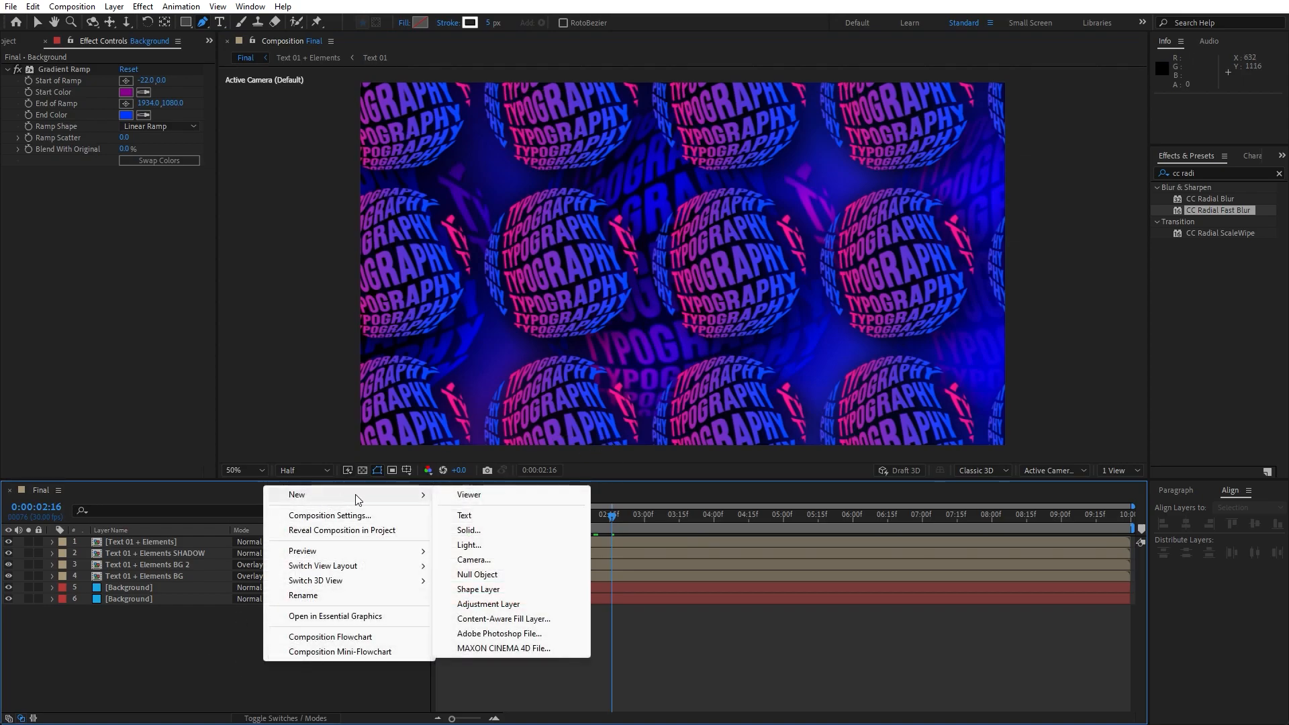
pyautogui.click(514, 604)
pyautogui.press('Return')
pyautogui.write('Light Sw')
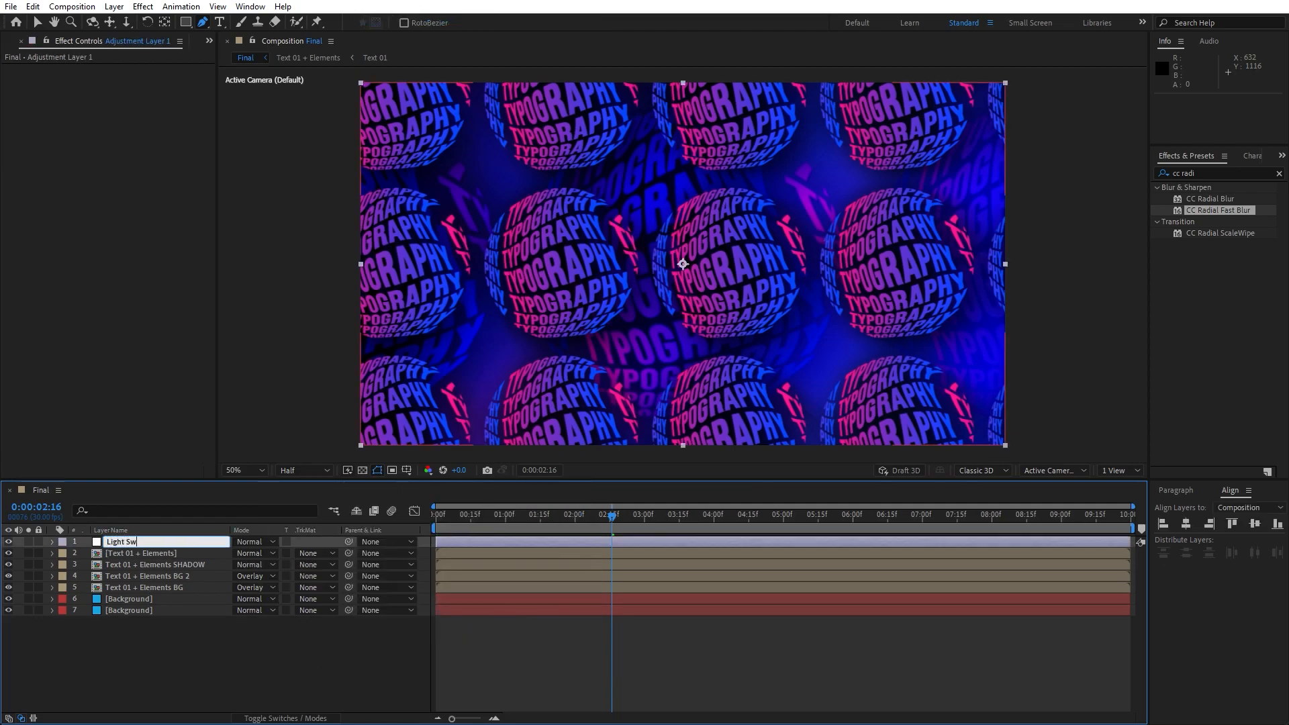
pyautogui.write('eep')
pyautogui.press('Return')
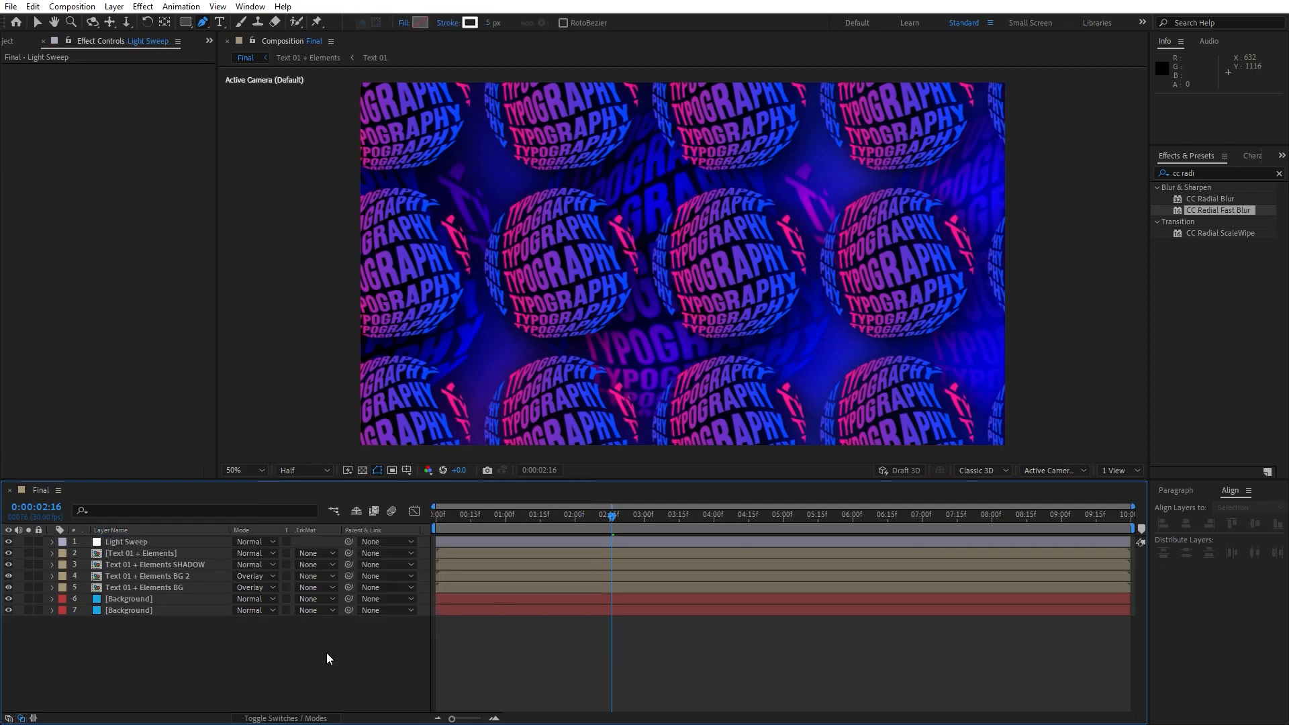
# Step: Find the CC Light Sweep effect and apply it to the Light Sweep layer
pyautogui.click(1191, 174)
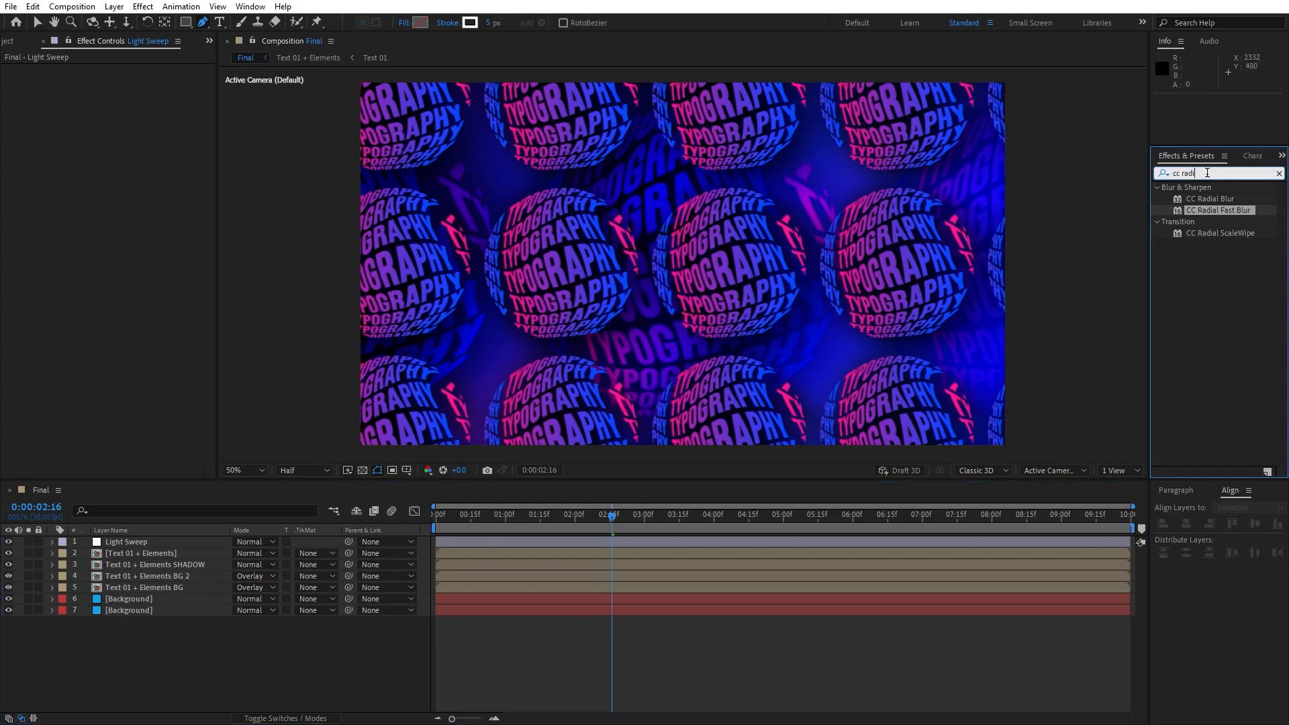
pyautogui.write('light sw')
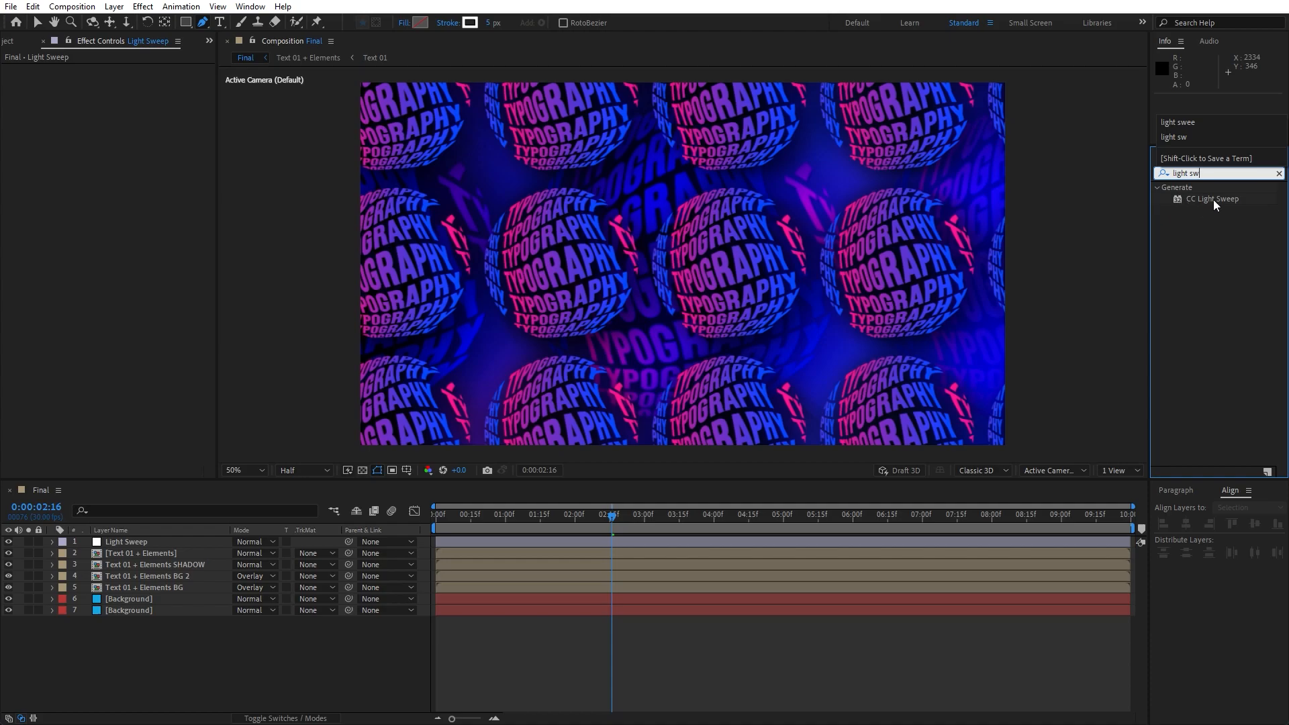
pyautogui.moveTo(1212, 199); pyautogui.dragTo(160, 544)
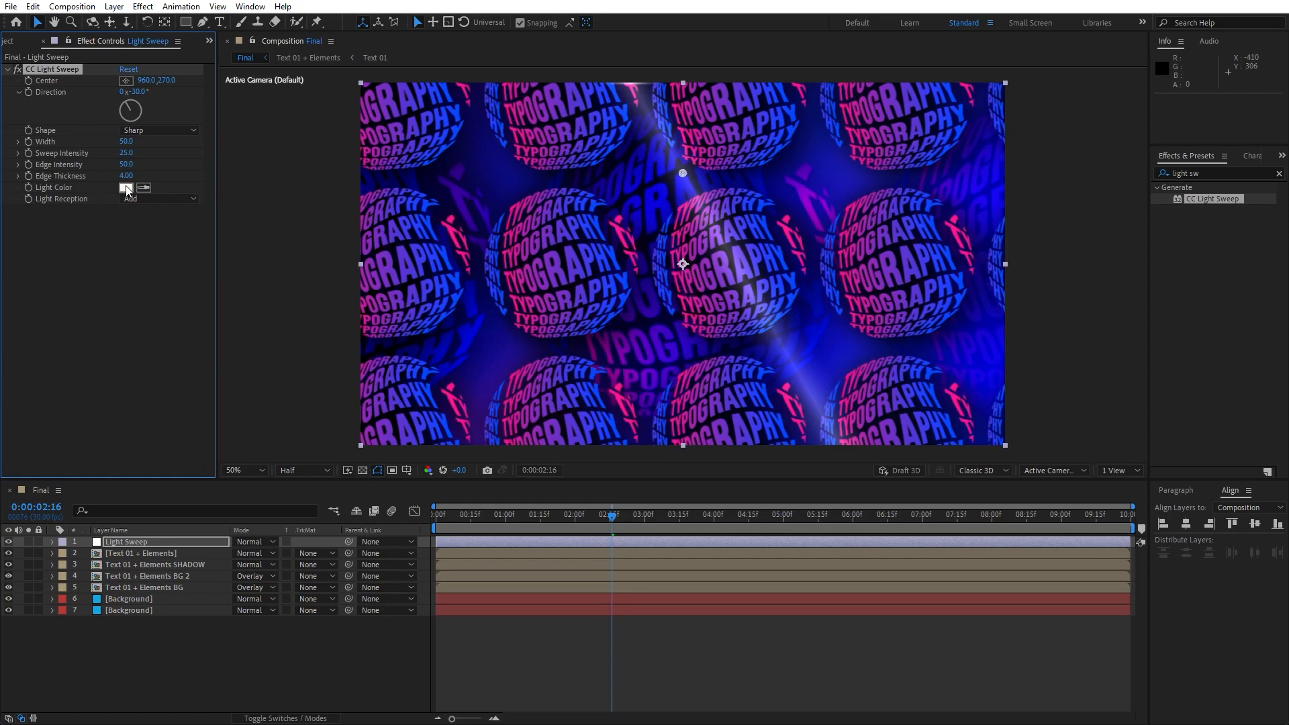
# Step: Set the light sweep's Edge Intensity and Edge Thickness to 0 and its Direction to 61°
pyautogui.click(125, 165)
pyautogui.write('0')
pyautogui.press('Return')
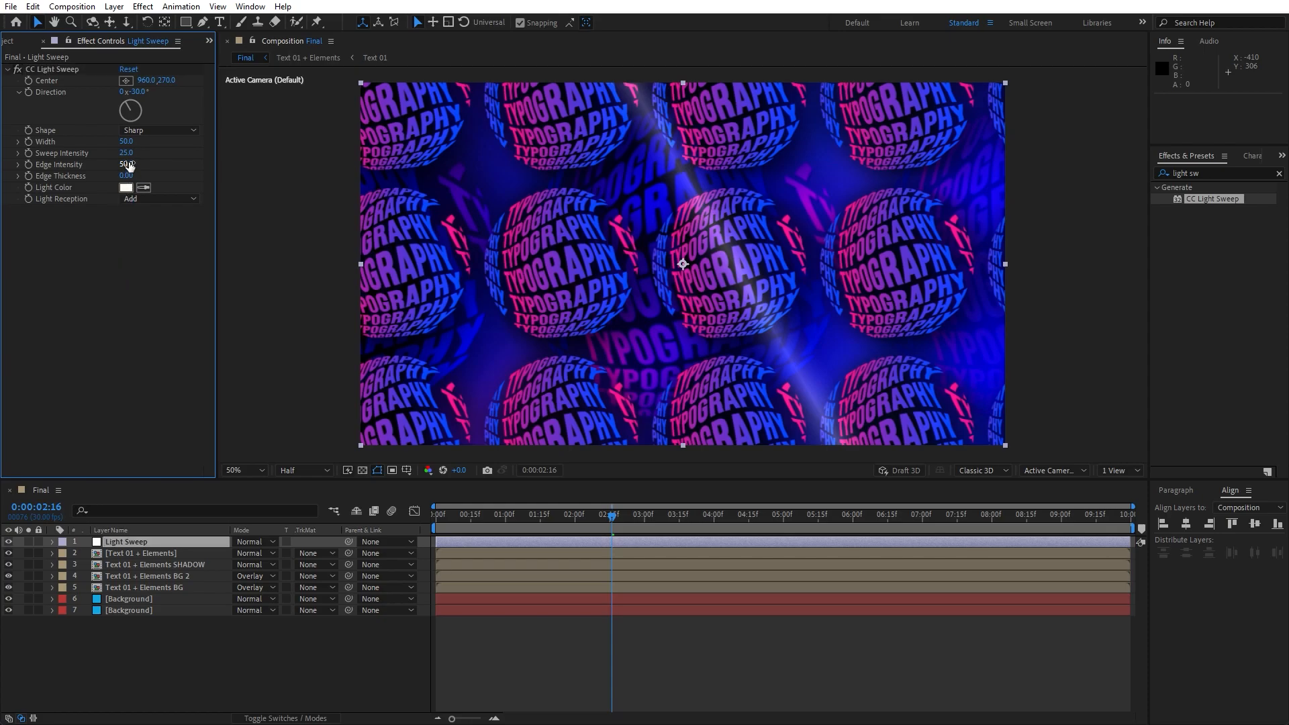
pyautogui.write('61')
pyautogui.press('Return')
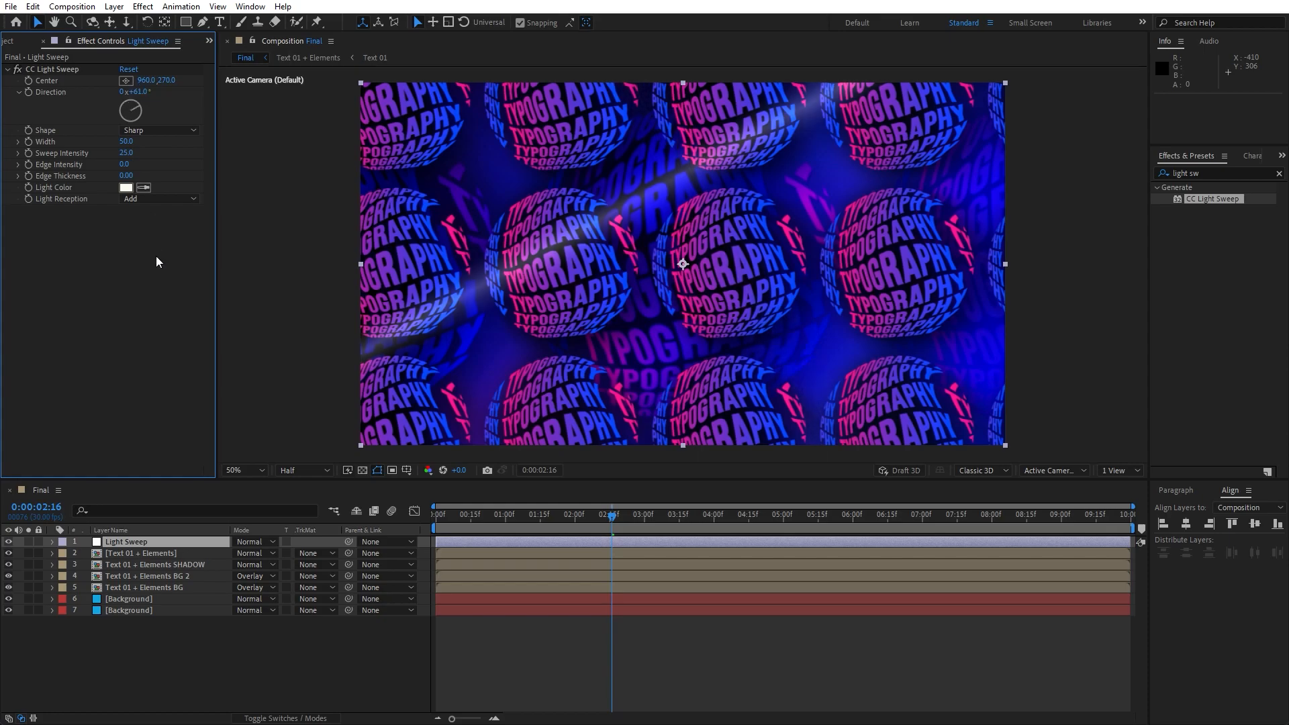
# Step: Set the light sweep's Width to 200 and its Sweep Intensity to 10
pyautogui.click(126, 142)
pyautogui.write('200')
pyautogui.press('Return')
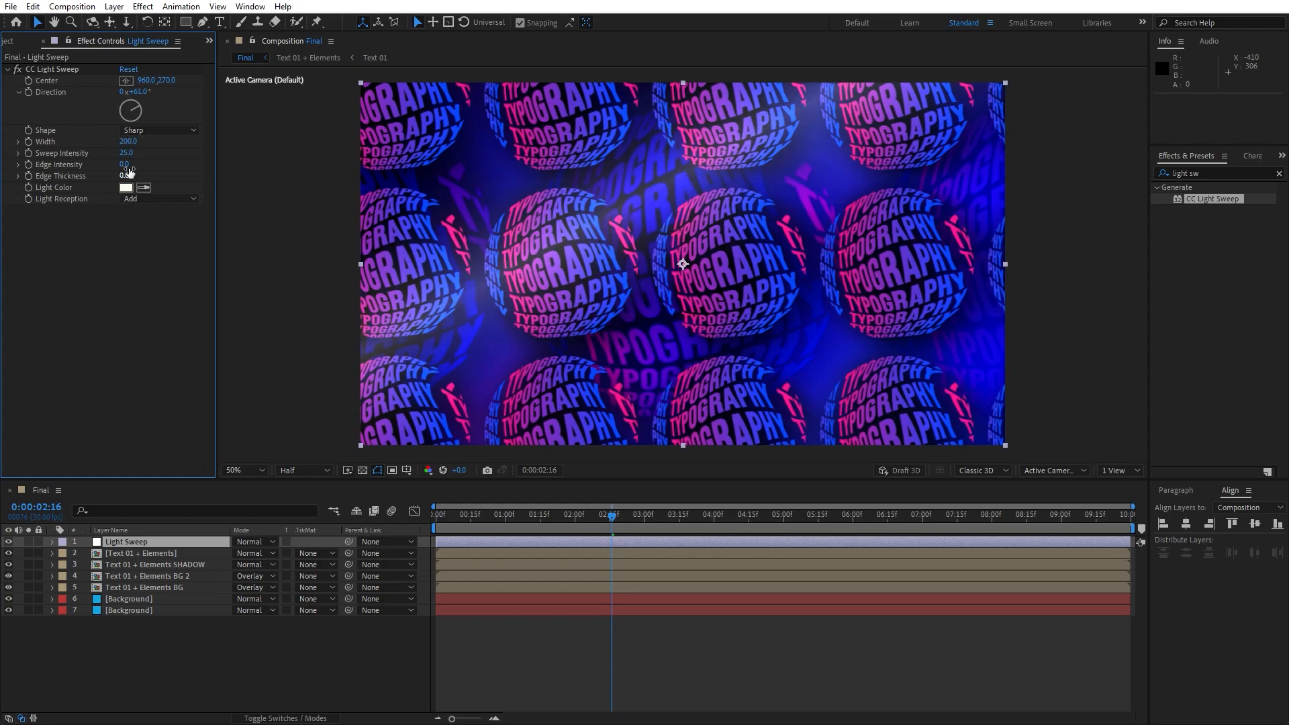
pyautogui.click(126, 155)
pyautogui.write('10')
pyautogui.press('Return')
# Step: Place the light sweep's Center just outside the frame's upper-right corner, at about 2080, -64
pyautogui.press(',')
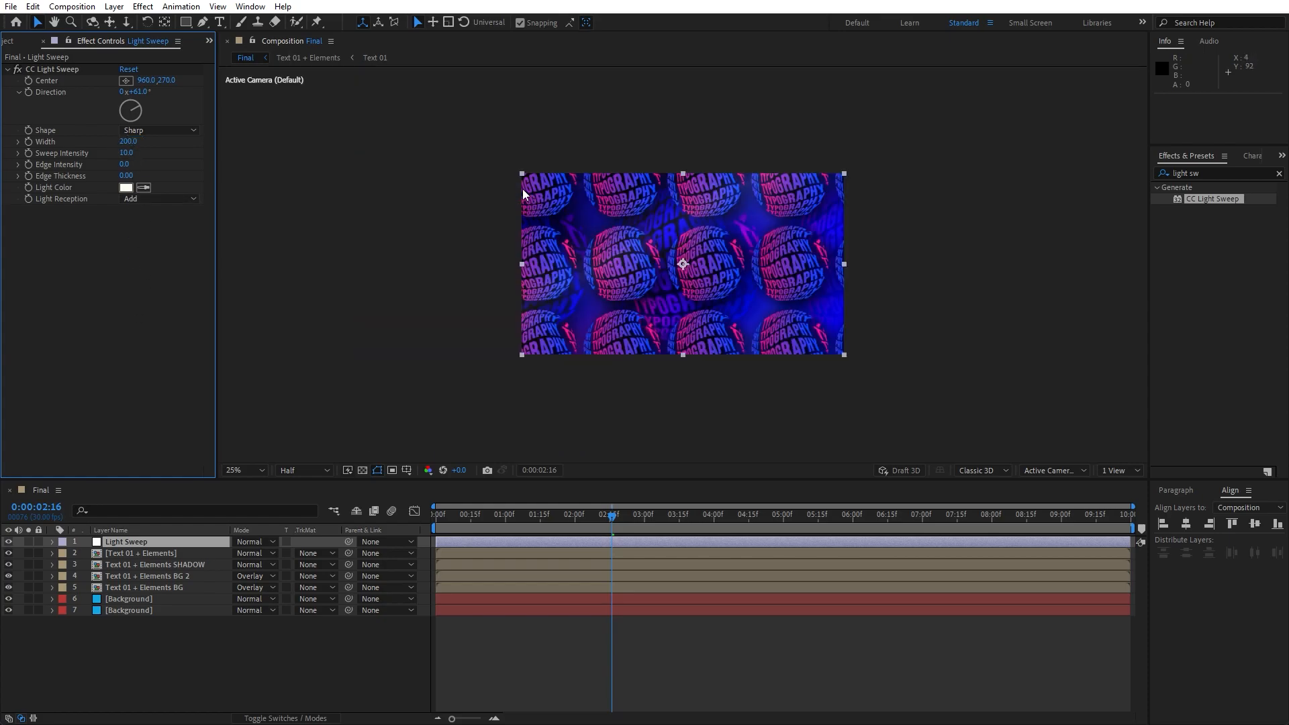
pyautogui.click(126, 80)
pyautogui.click(853, 157)
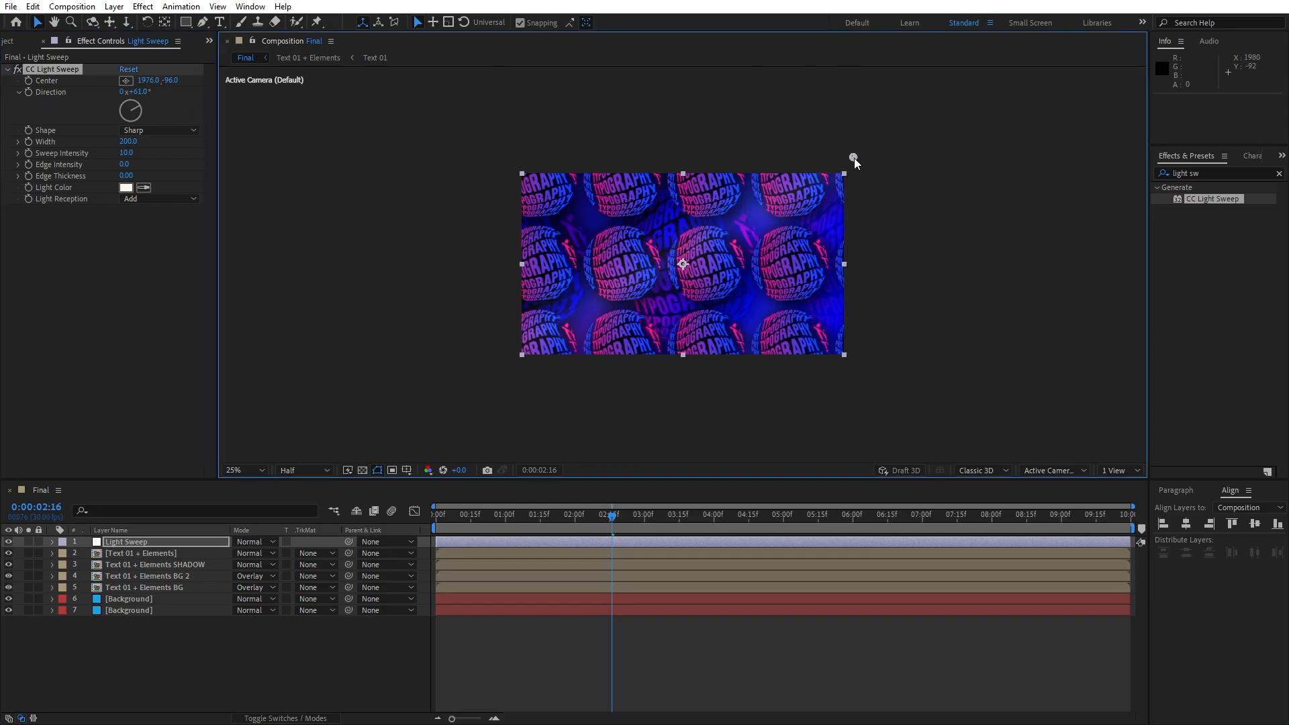
pyautogui.moveTo(852, 155); pyautogui.dragTo(870, 163)
pyautogui.press('.')
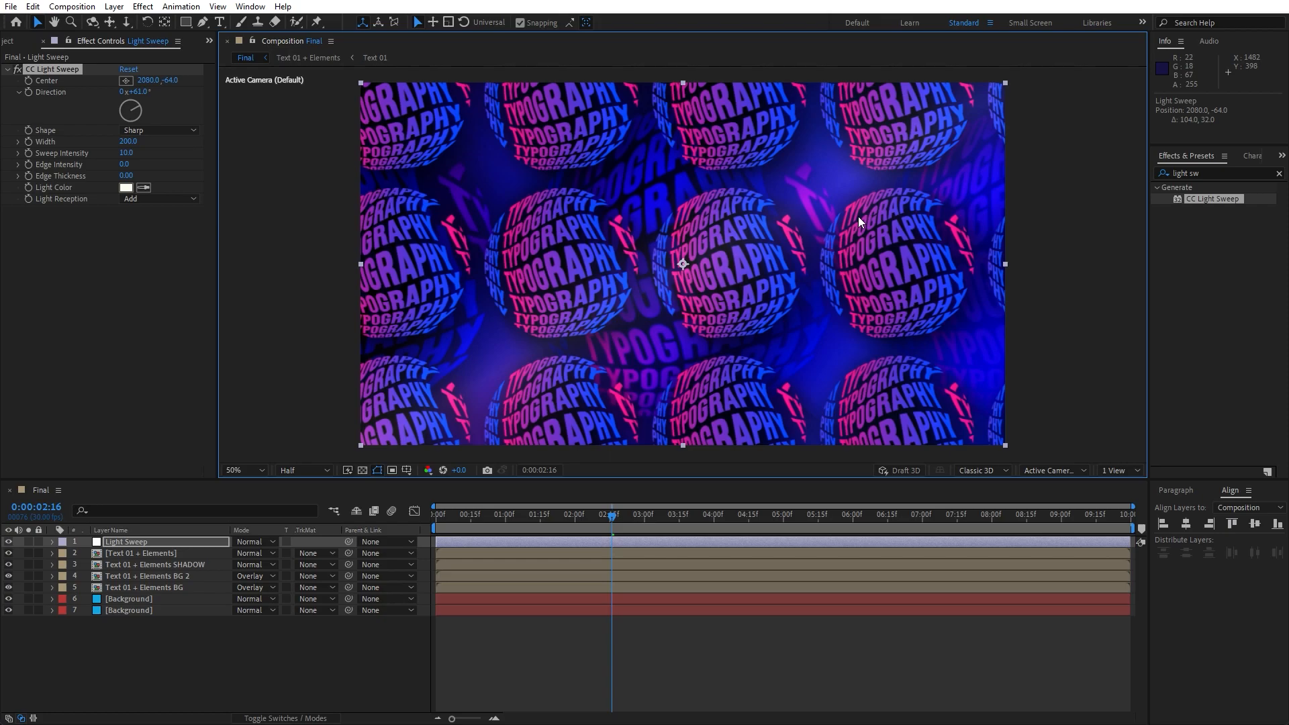
pyautogui.moveTo(126, 152)
pyautogui.mouseDown()
pyautogui.moveTo(142, 152)
pyautogui.moveTo(127, 154)
pyautogui.mouseUp()
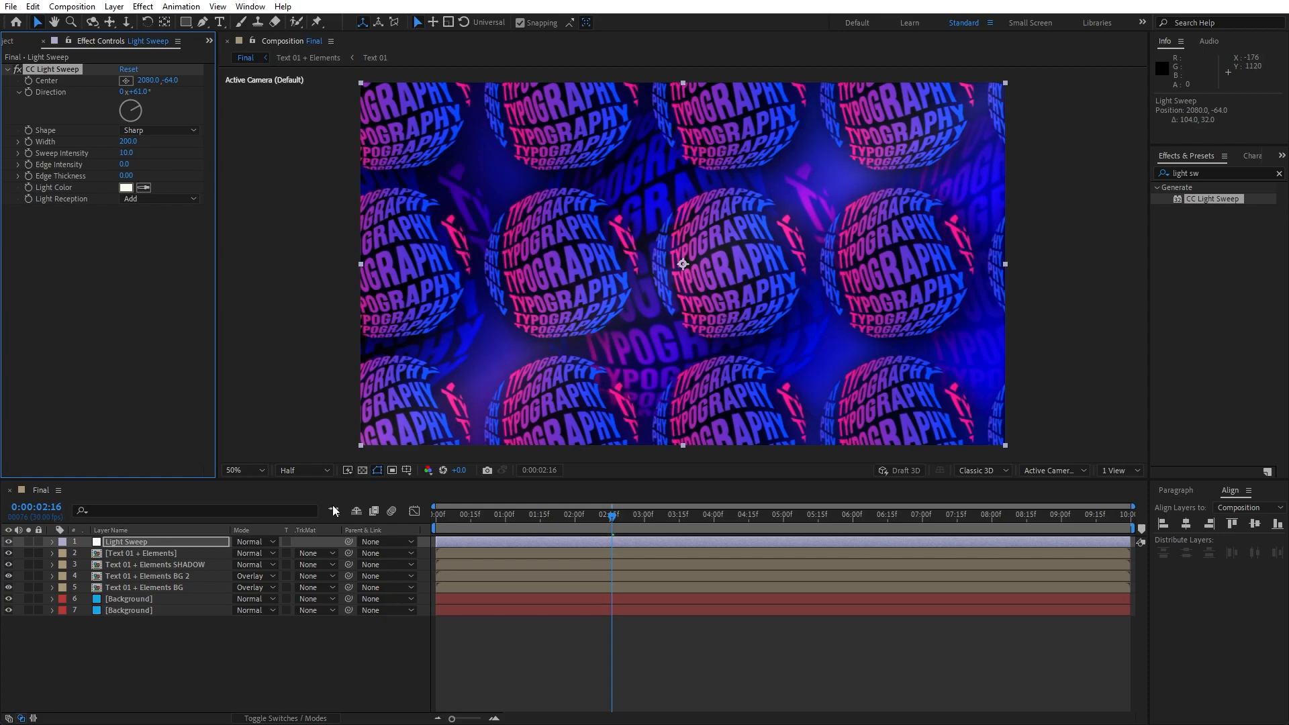
# Step: Create another adjustment layer above the Light Sweep layer and name it Vignette
pyautogui.rightClick(167, 646)
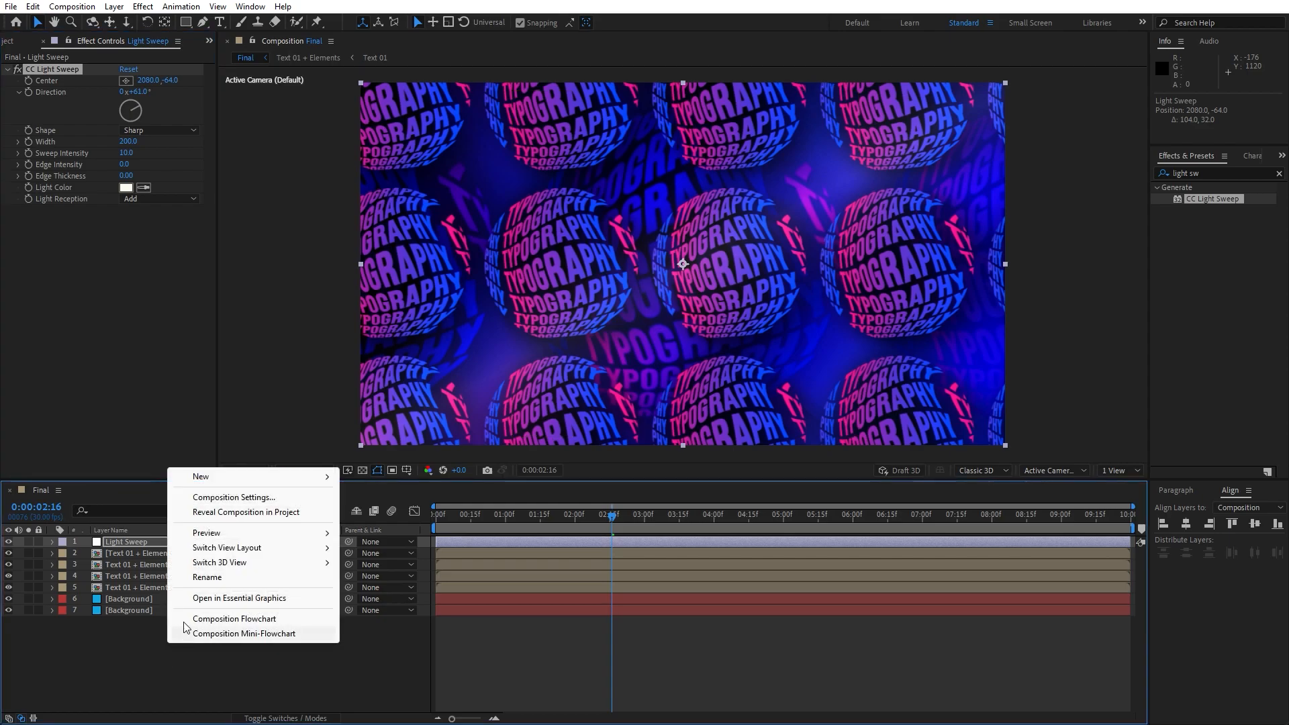
pyautogui.moveTo(213, 477)
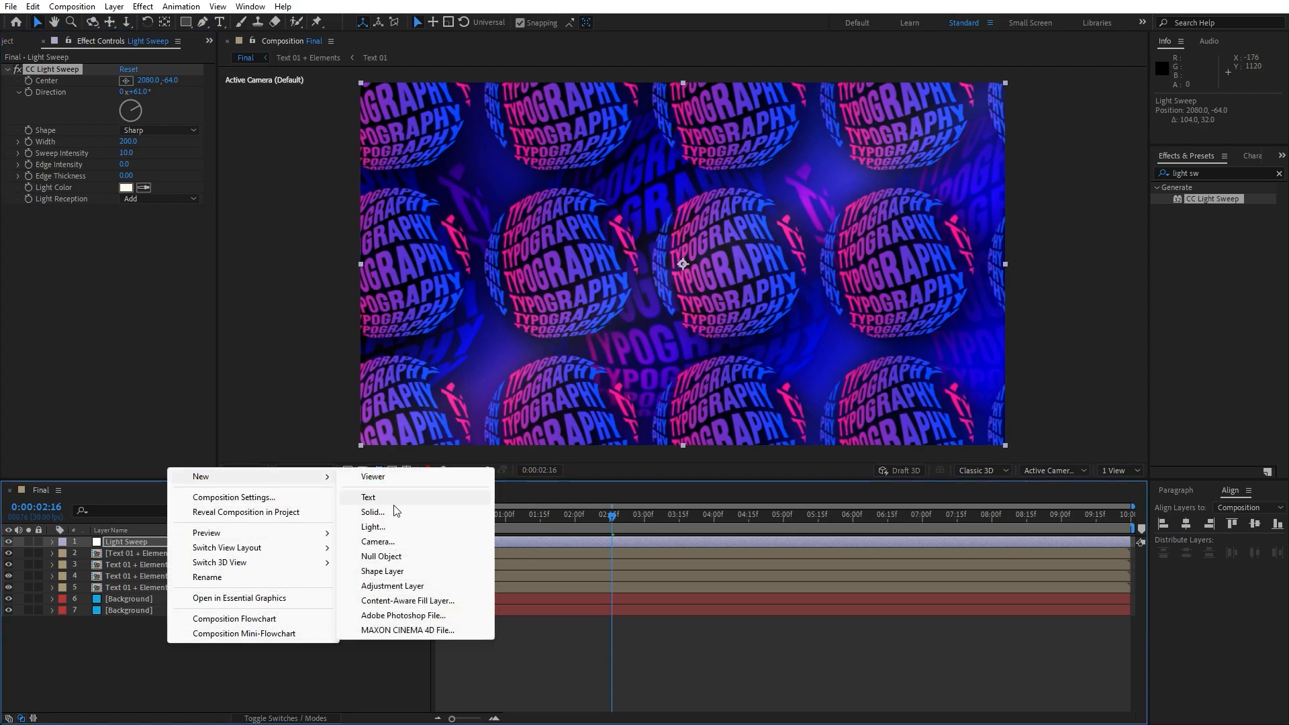
pyautogui.click(413, 587)
pyautogui.press('Return')
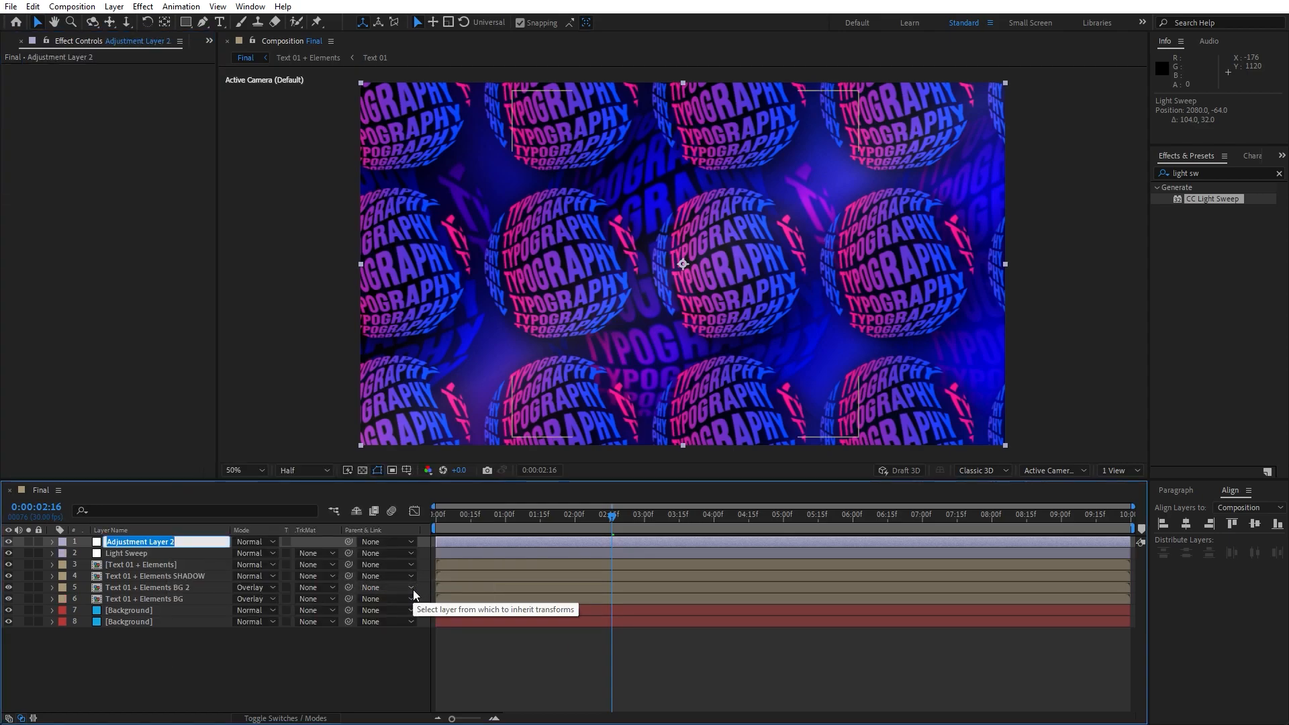
pyautogui.write('Vignette')
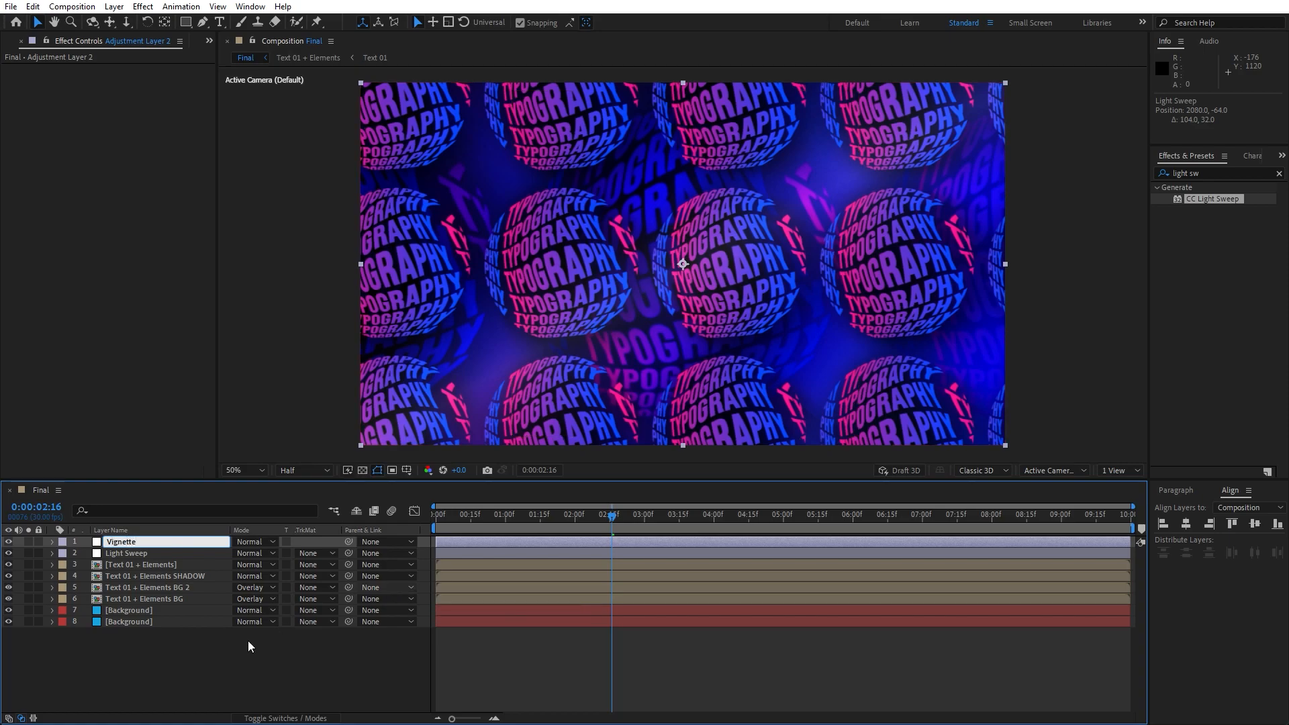
pyautogui.click(248, 639)
# Step: Apply the CC Vignette effect to the Vignette layer, with Amount 107 and Angle of View 48.6
pyautogui.click(1230, 172)
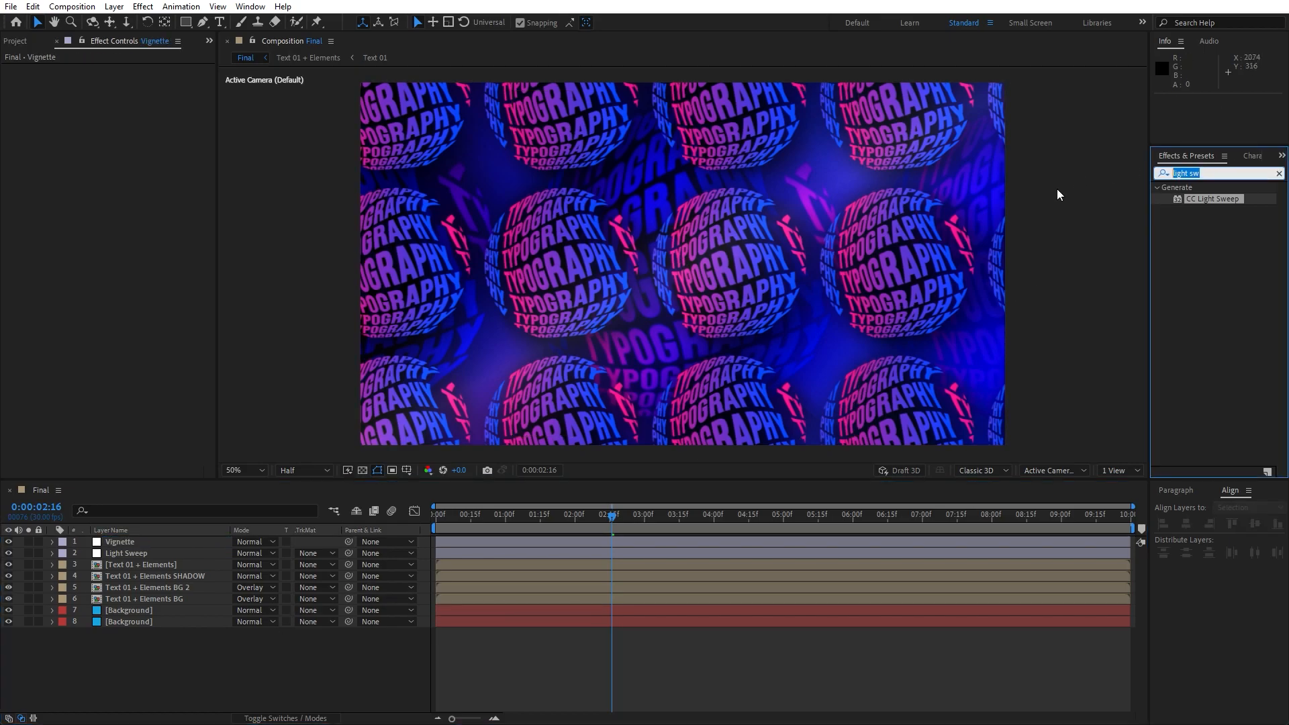
pyautogui.write('vigne')
pyautogui.moveTo(1205, 232); pyautogui.dragTo(136, 542)
pyautogui.click(135, 541)
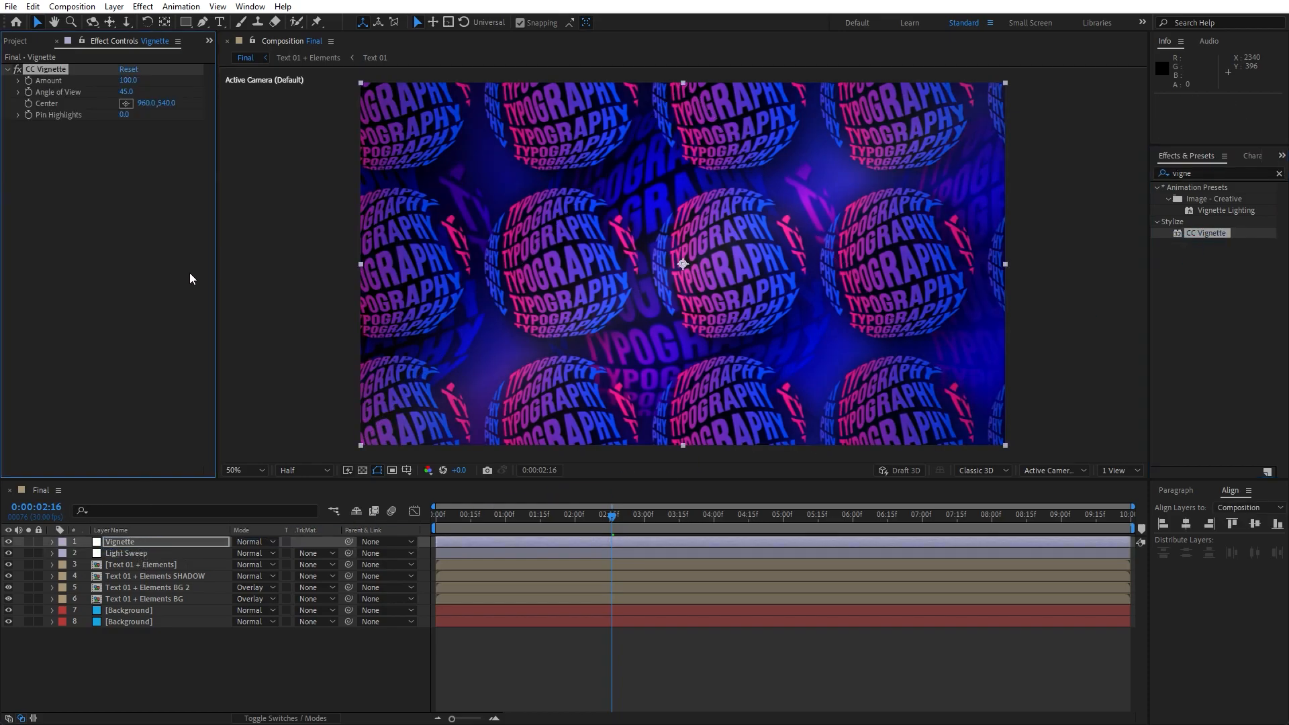
pyautogui.moveTo(126, 81)
pyautogui.mouseDown()
pyautogui.moveTo(166, 88)
pyautogui.moveTo(138, 86)
pyautogui.mouseUp()
pyautogui.click(241, 672)
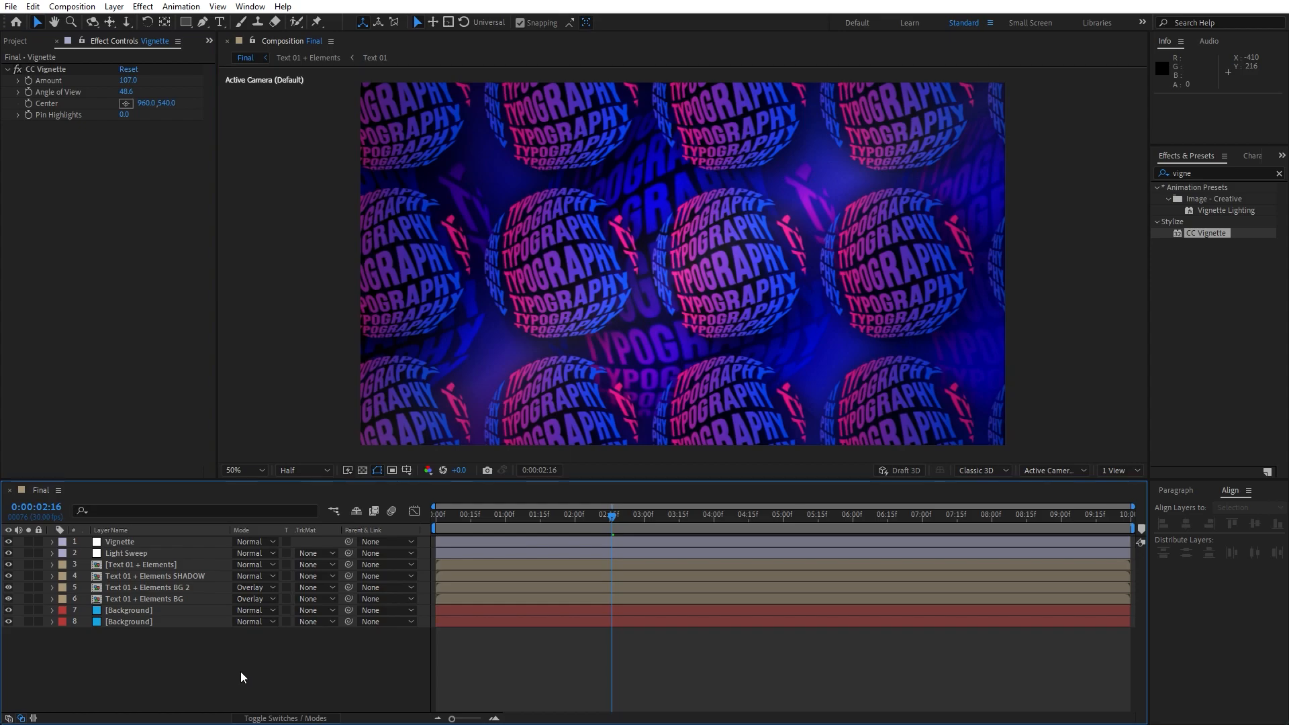
# Step: Preview the animation and collapse the Motion Tile, Drop Shadow and Glow settings of the Text 01 + Elements layer
pyautogui.press('space')
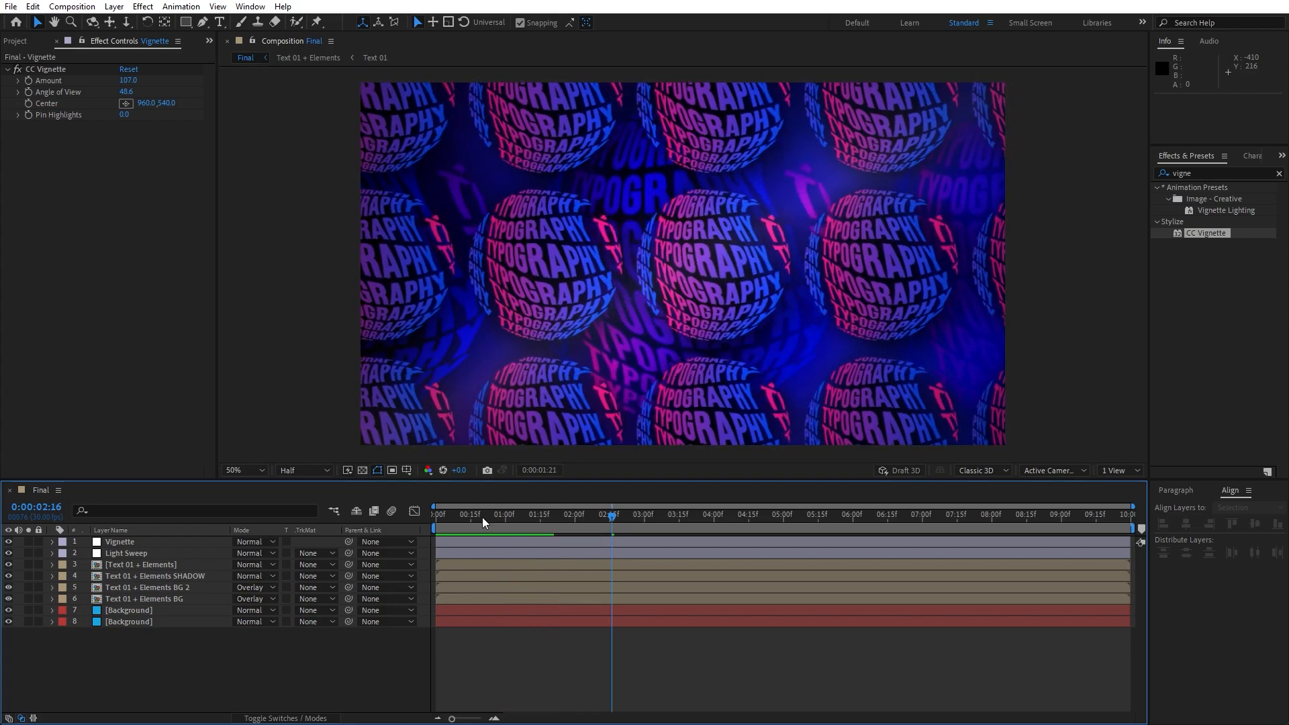
pyautogui.click(461, 518)
pyautogui.click(171, 566)
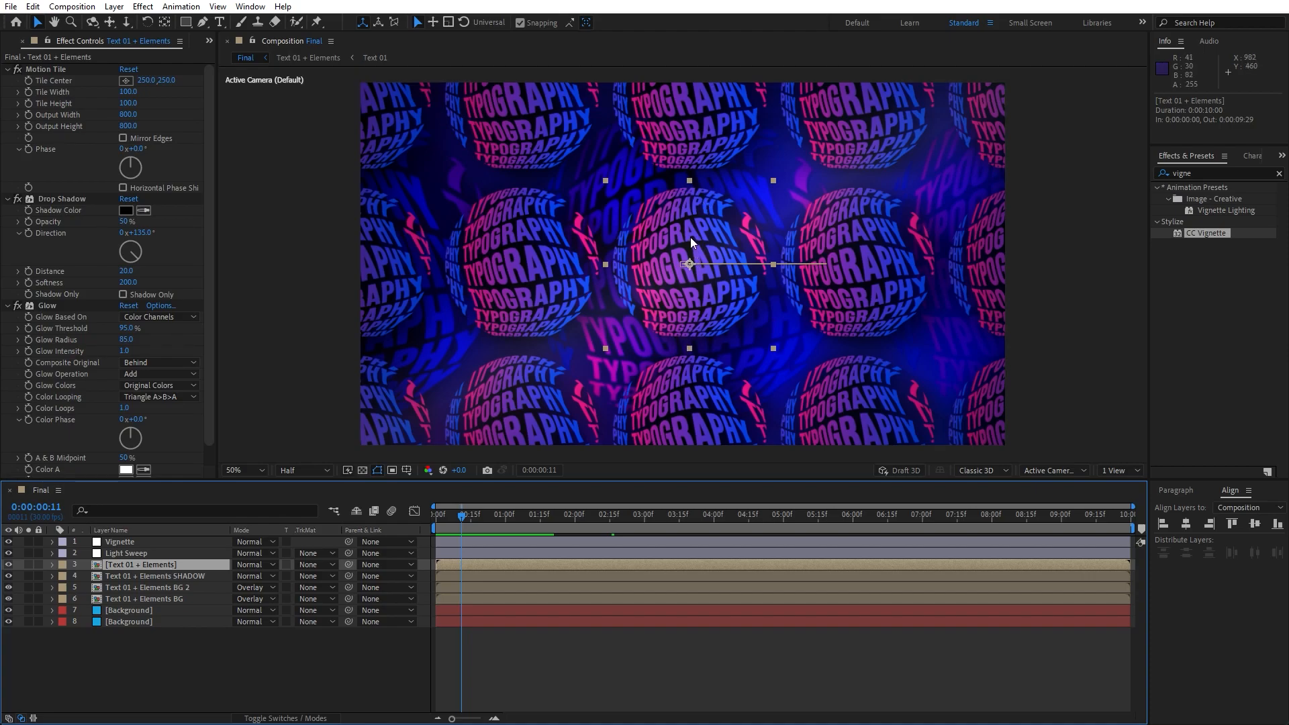
pyautogui.click(7, 71)
pyautogui.click(7, 82)
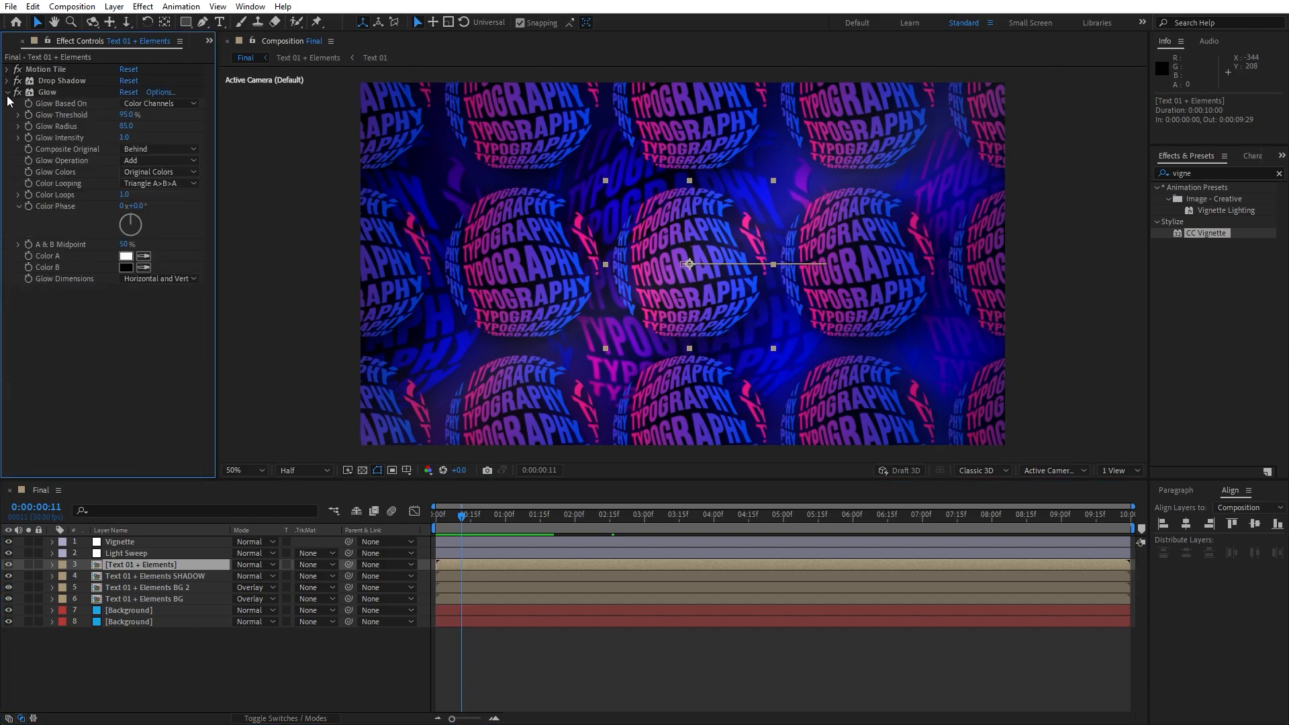
pyautogui.click(8, 93)
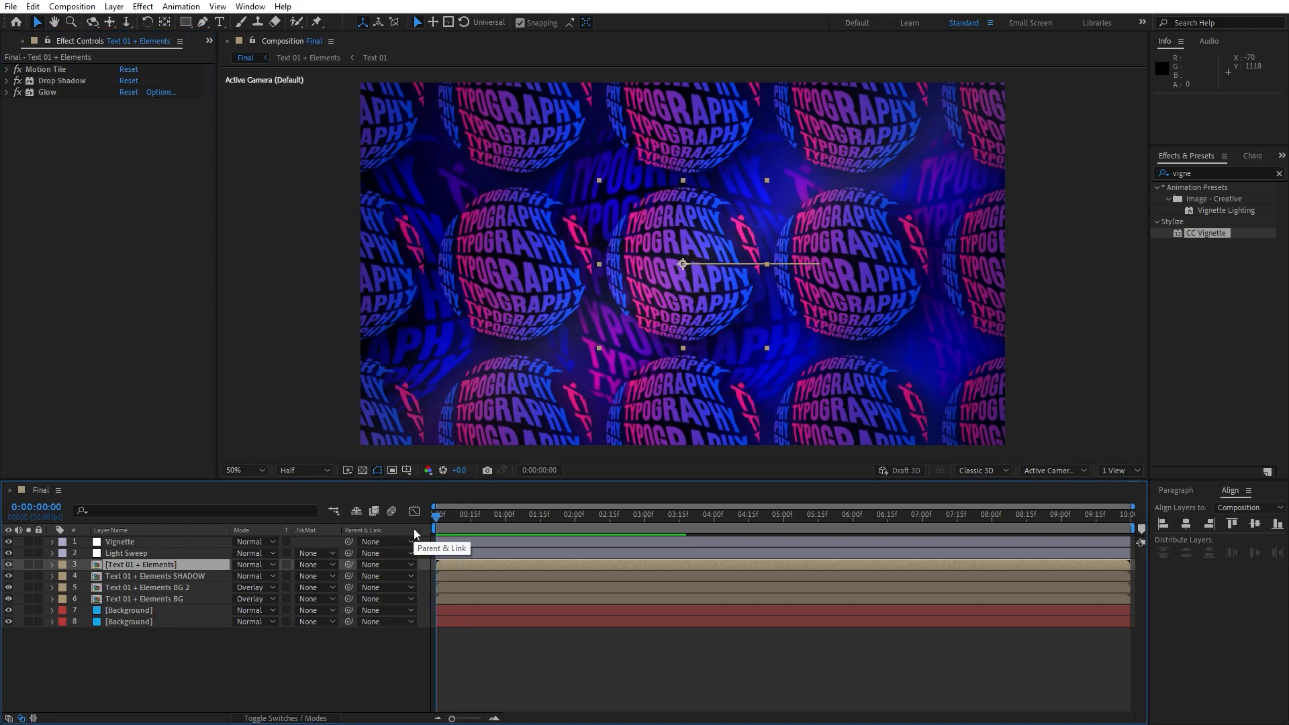
# Step: Play back and scrub through the finished Final composition to review the typography animation
pyautogui.press('space')
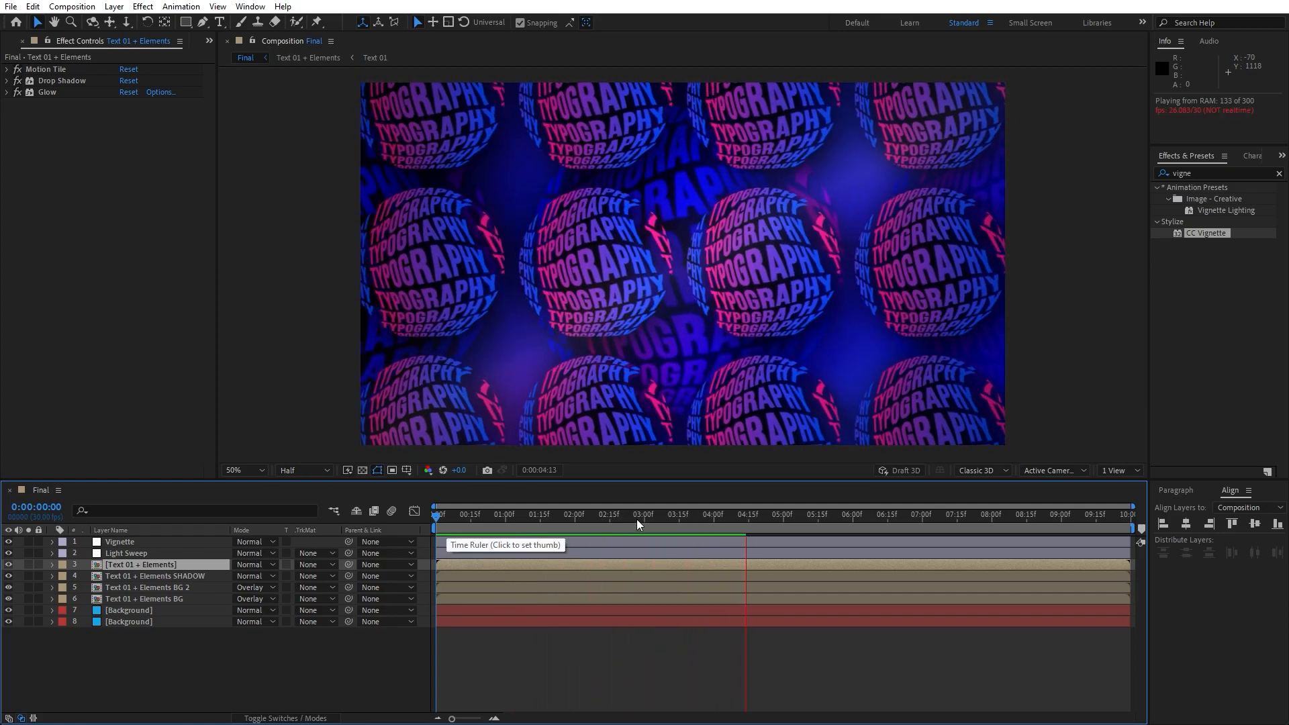
pyautogui.press('space')
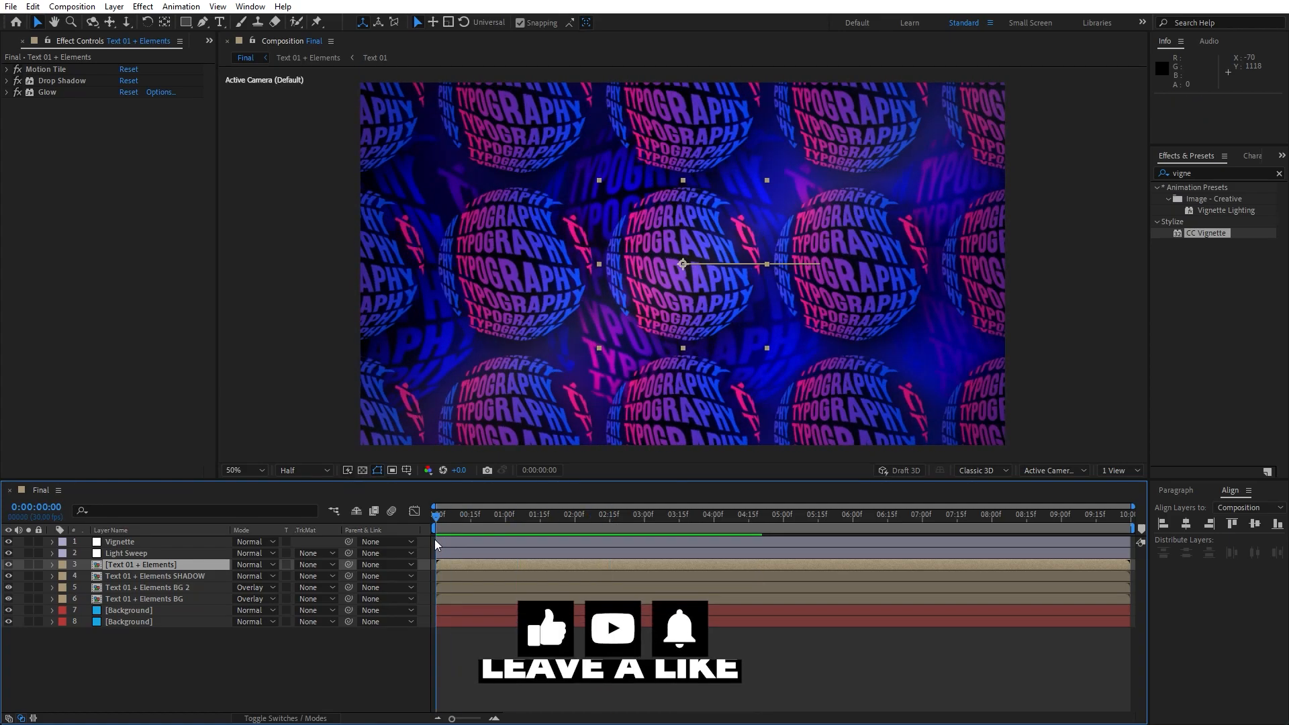
pyautogui.moveTo(438, 541); pyautogui.dragTo(554, 541)
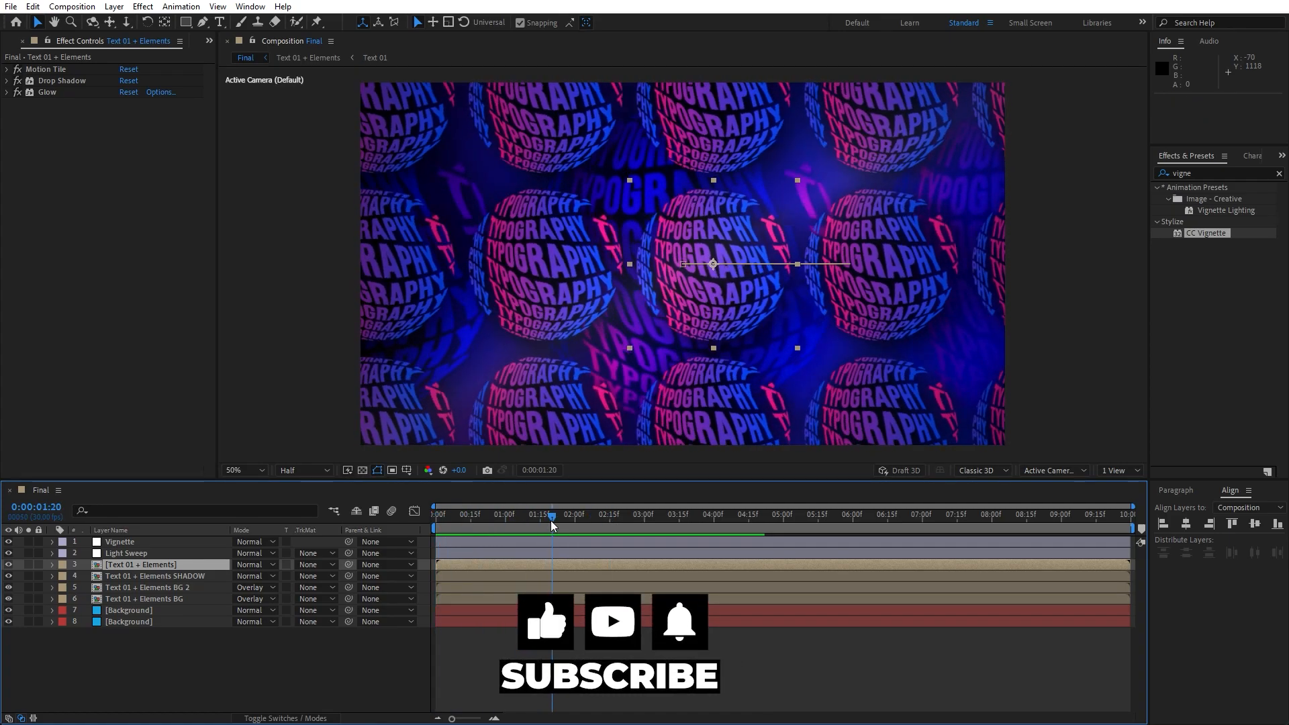
pyautogui.press('space')
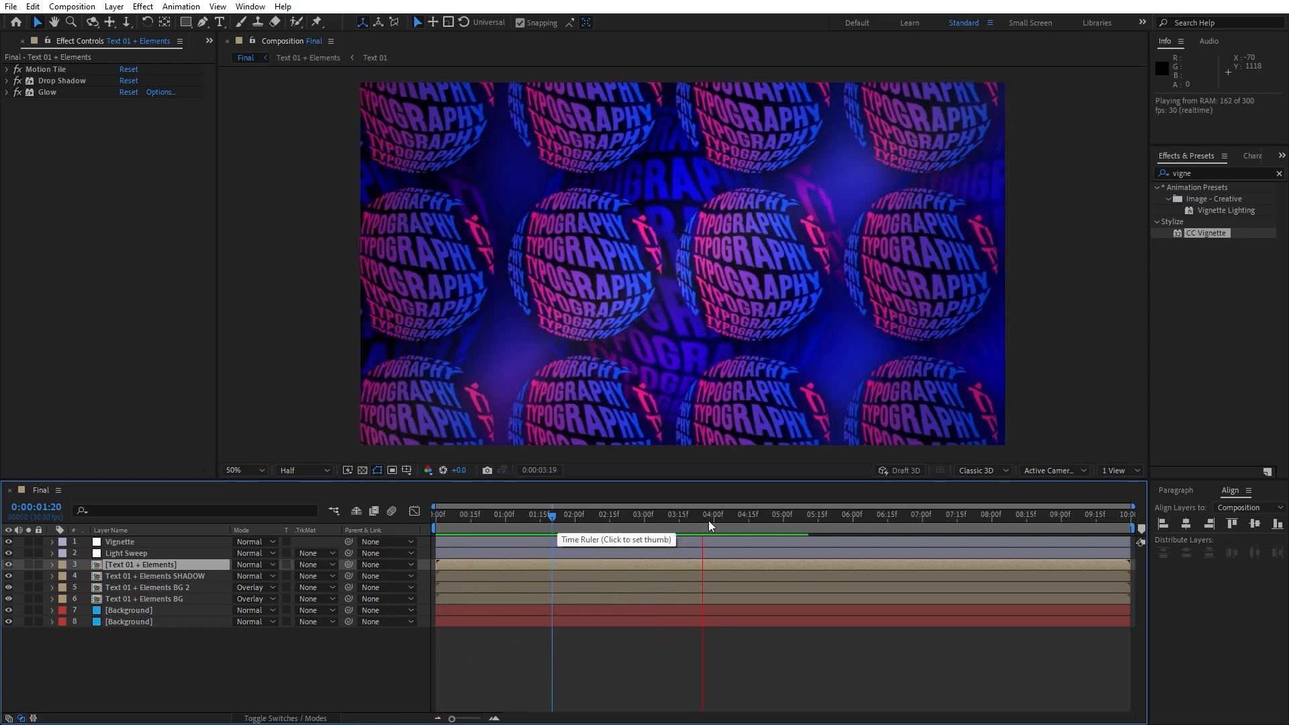
pyautogui.moveTo(656, 521)
pyautogui.mouseDown()
pyautogui.moveTo(470, 525)
pyautogui.moveTo(673, 526)
pyautogui.mouseUp()
pyautogui.moveTo(716, 526); pyautogui.dragTo(758, 529)
pyautogui.press('space')
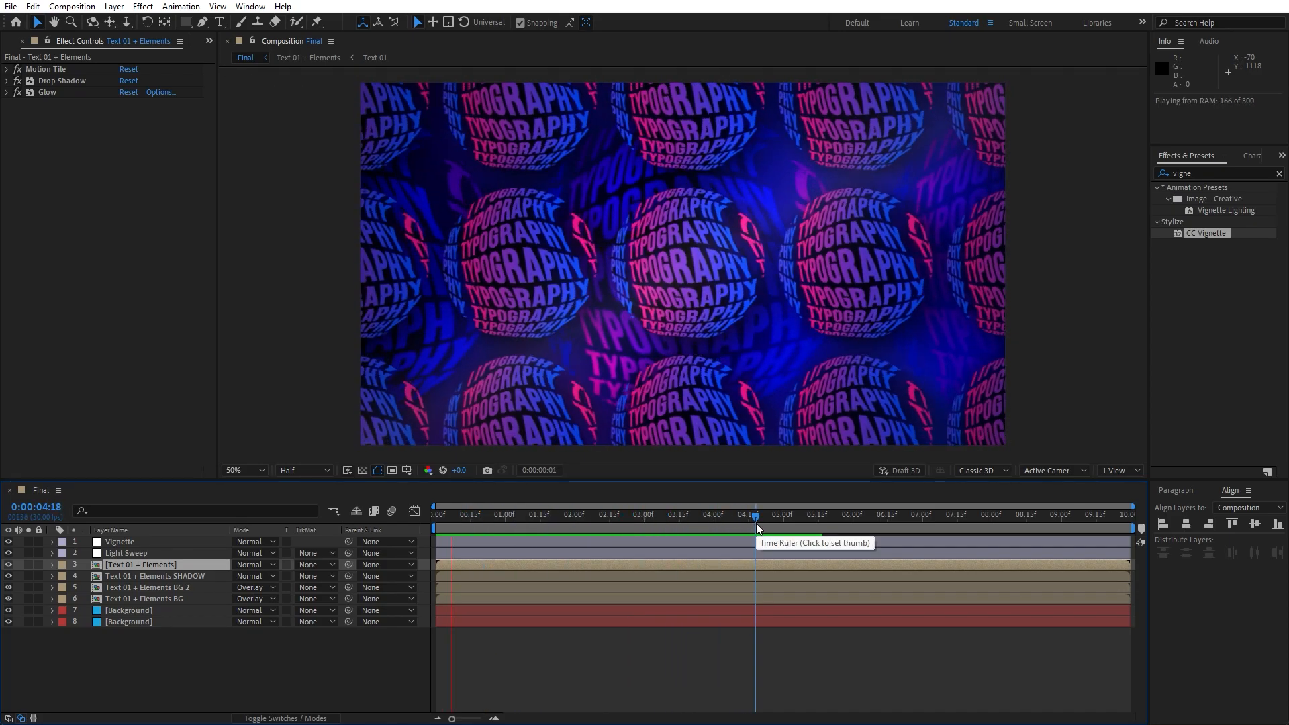